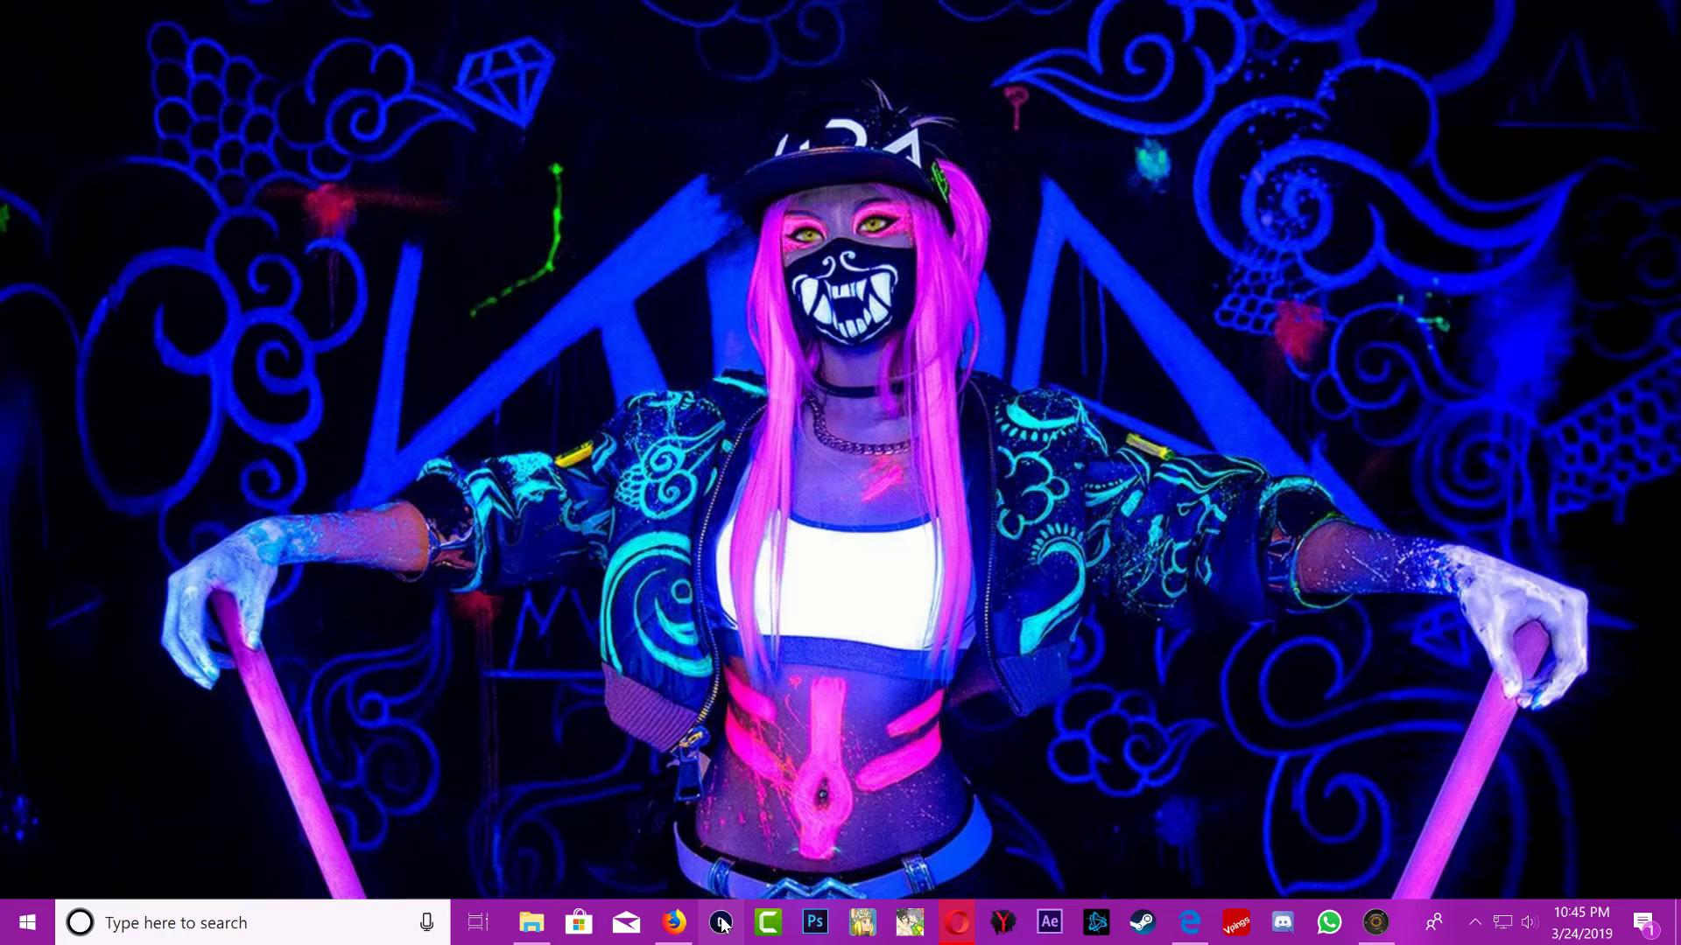
Switch to Firefox to view the YouTube tutorial on jailbreaking NAND and NOR PS3 with 4.84.2 HFW, and minimize the browser
{"action": "left_click", "coordinate": [674, 922]}
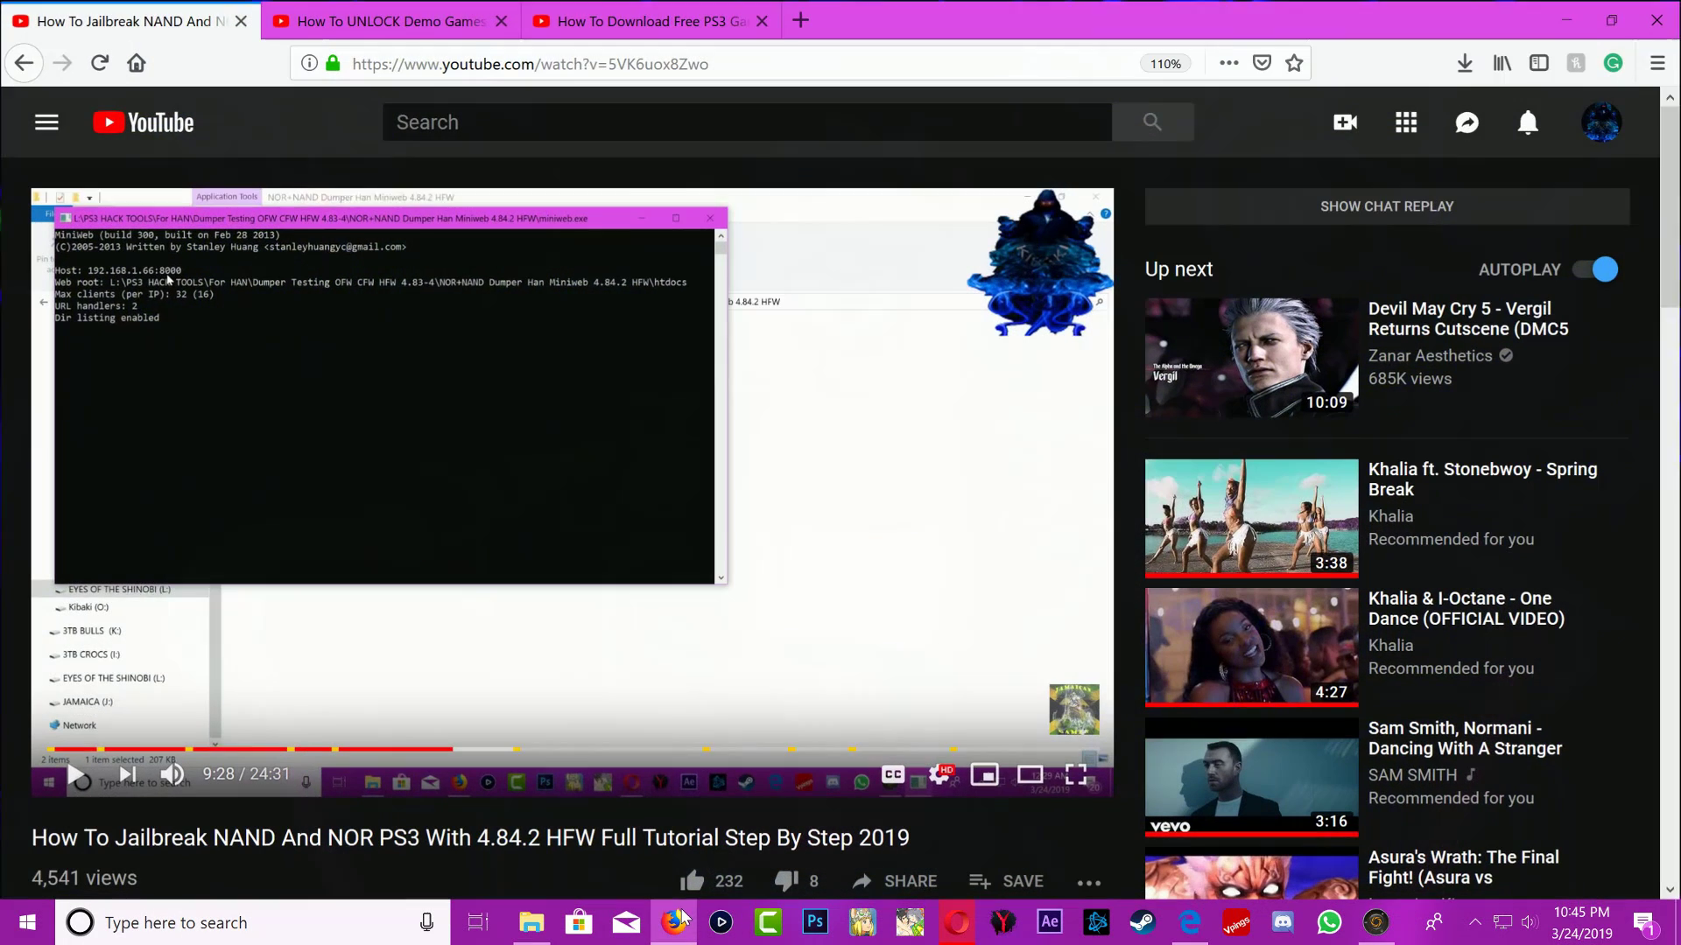
{"action": "left_click_drag", "start_coordinate": [295, 839], "coordinate": [562, 839]}
{"action": "left_click", "coordinate": [562, 839]}
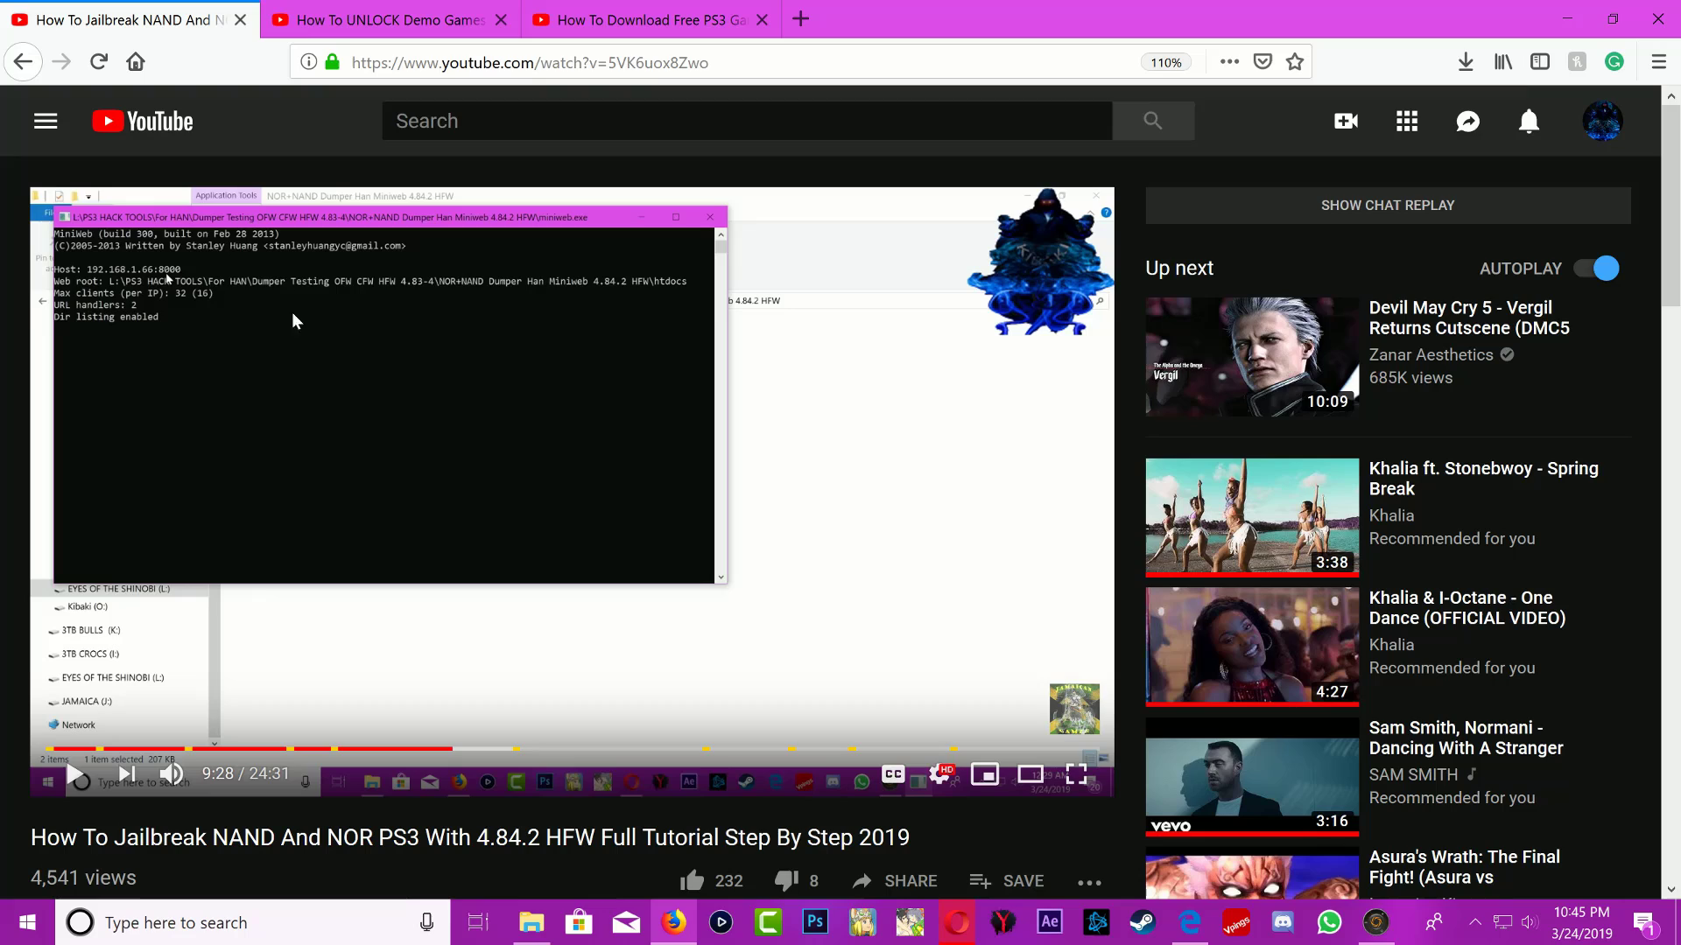
{"action": "left_click", "coordinate": [1563, 21]}
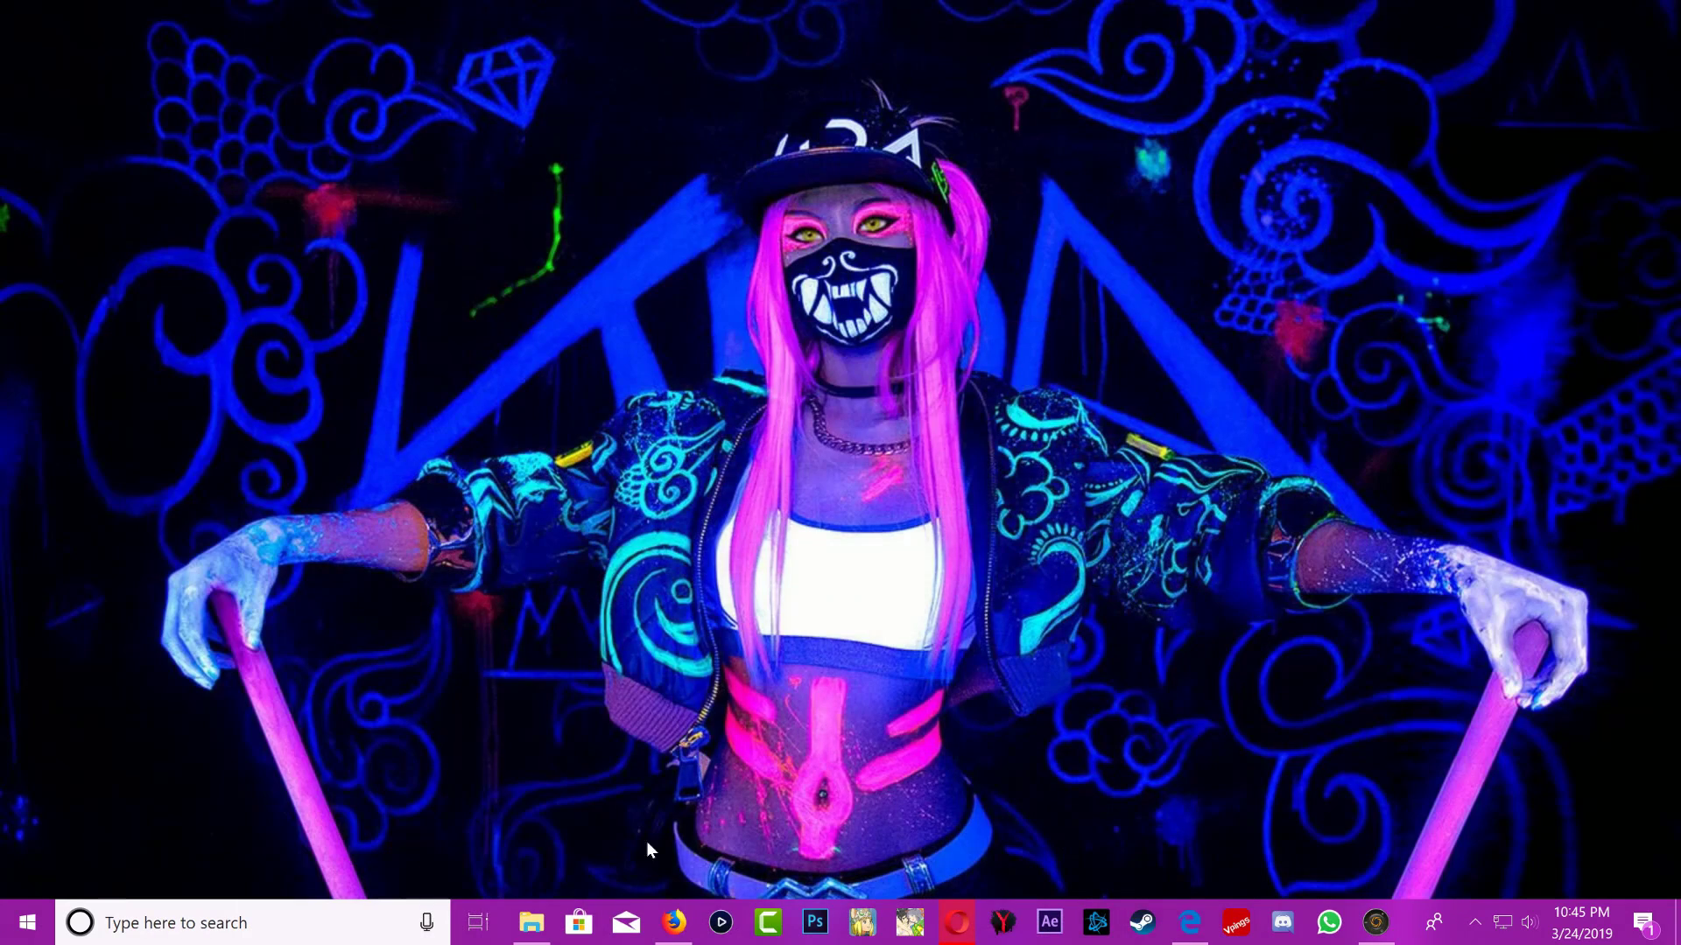
In File Explorer, delete the NOR+NAND Dumper Han Miniweb and NOR+NAND Writer Han Miniweb folders and minimize the window
{"action": "left_click", "coordinate": [530, 922]}
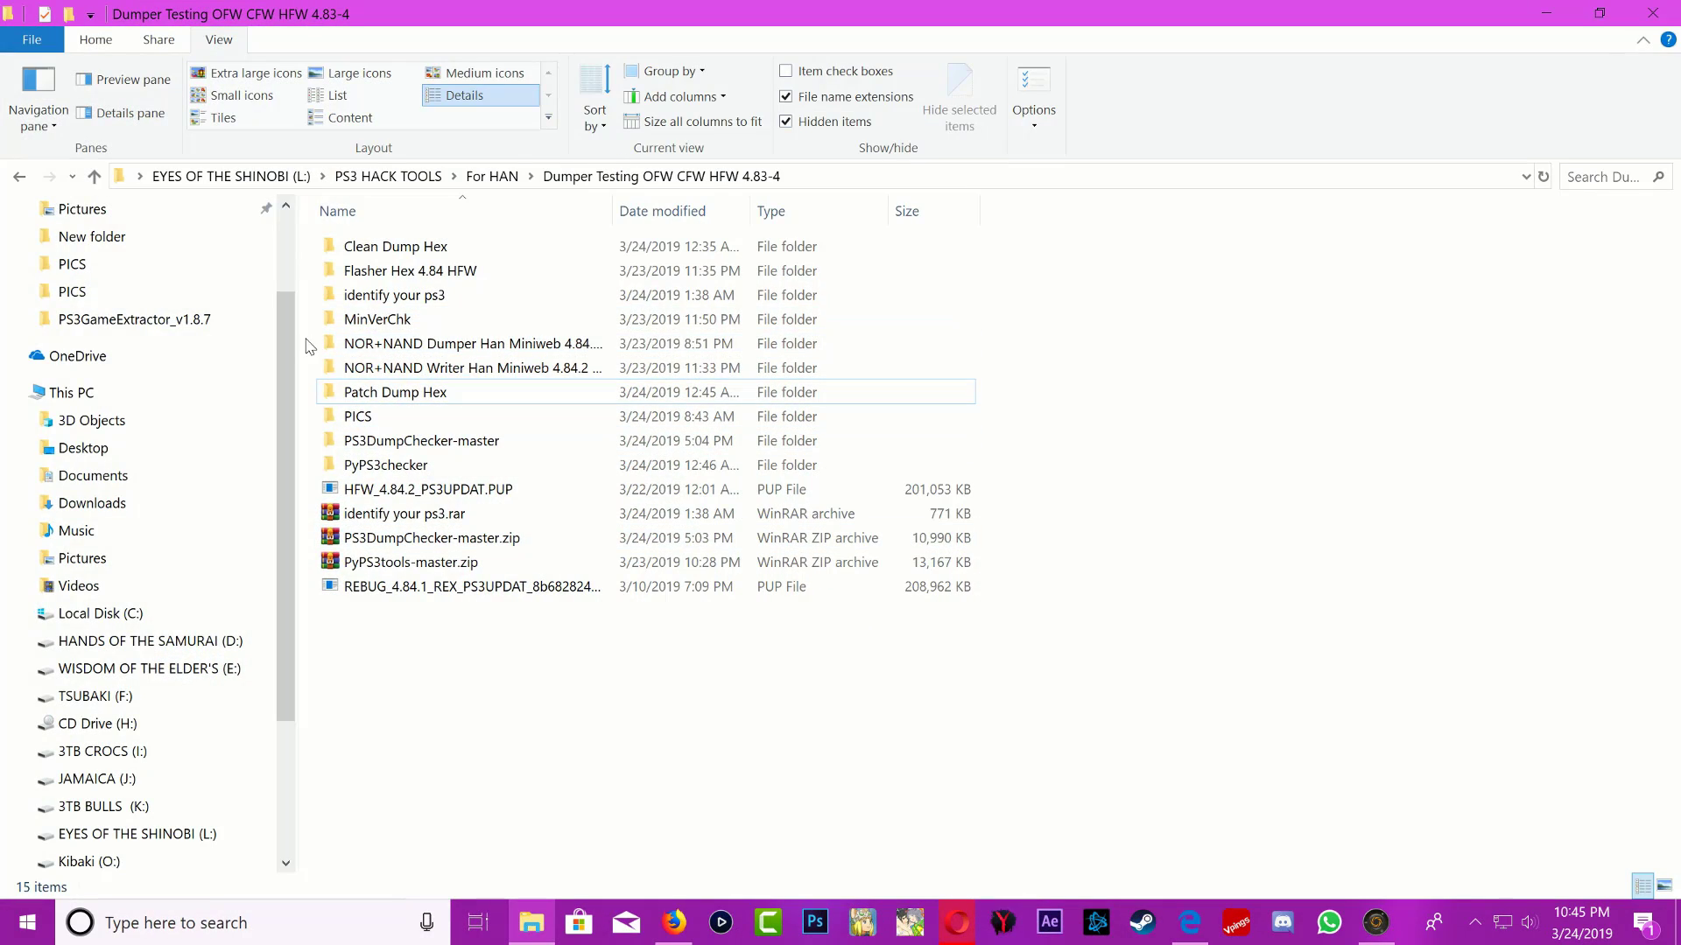
{"action": "left_click_drag", "start_coordinate": [306, 340], "coordinate": [422, 374]}
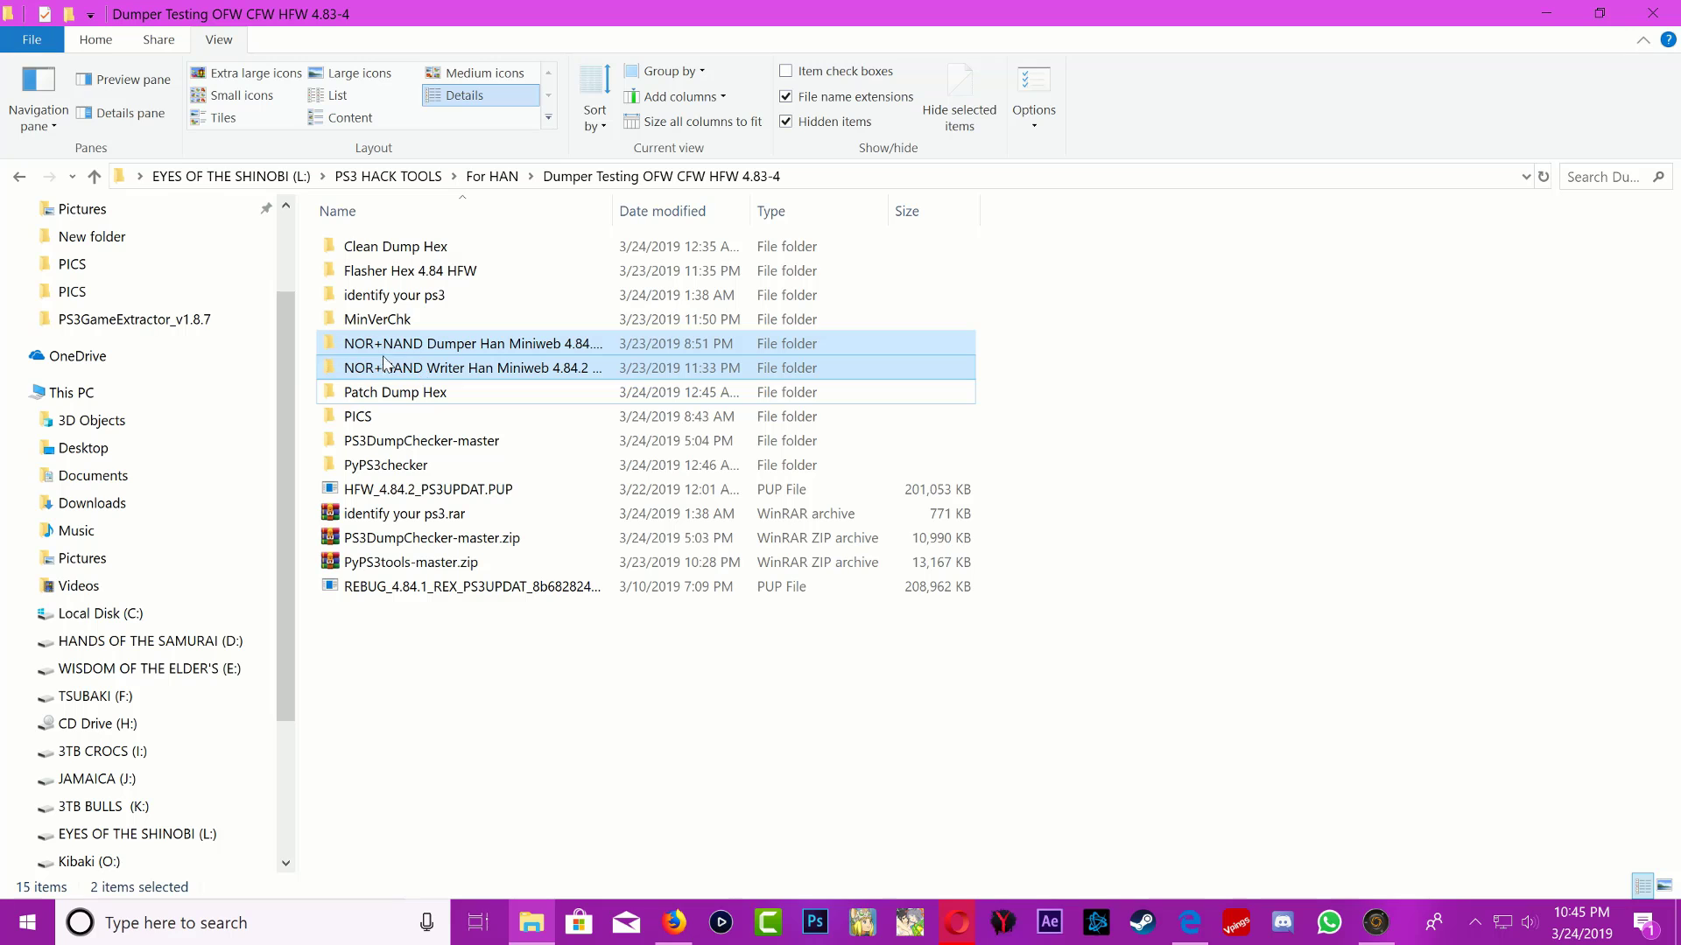
{"action": "right_click", "coordinate": [432, 367]}
{"action": "left_click", "coordinate": [579, 822]}
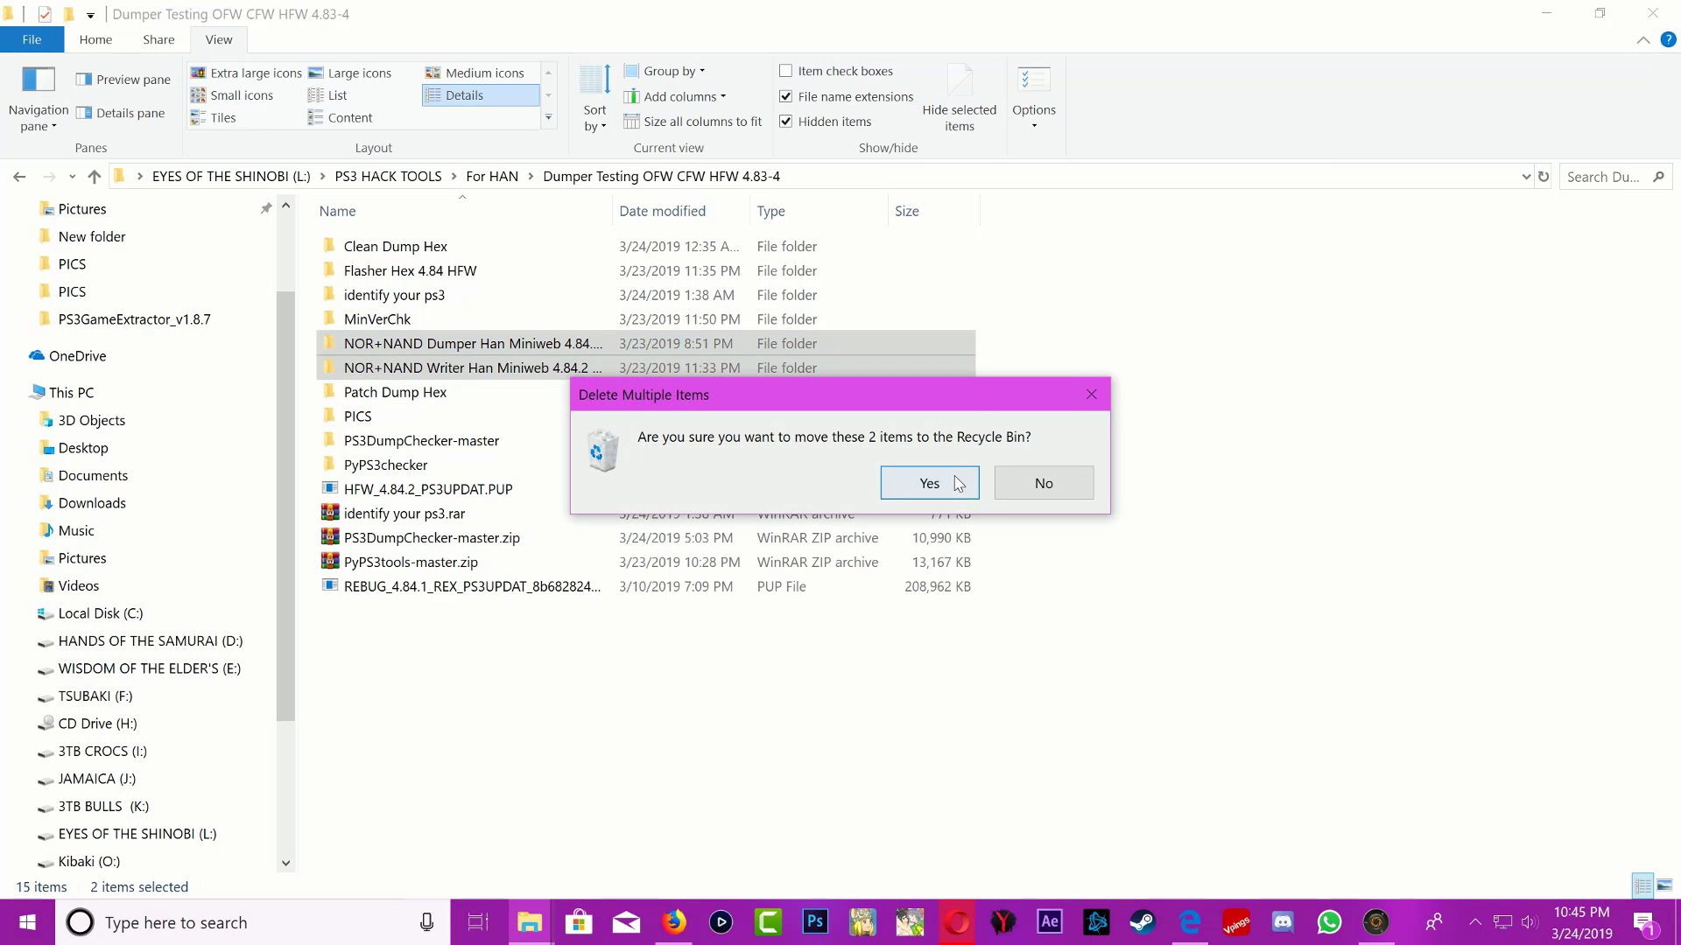
{"action": "left_click", "coordinate": [926, 481]}
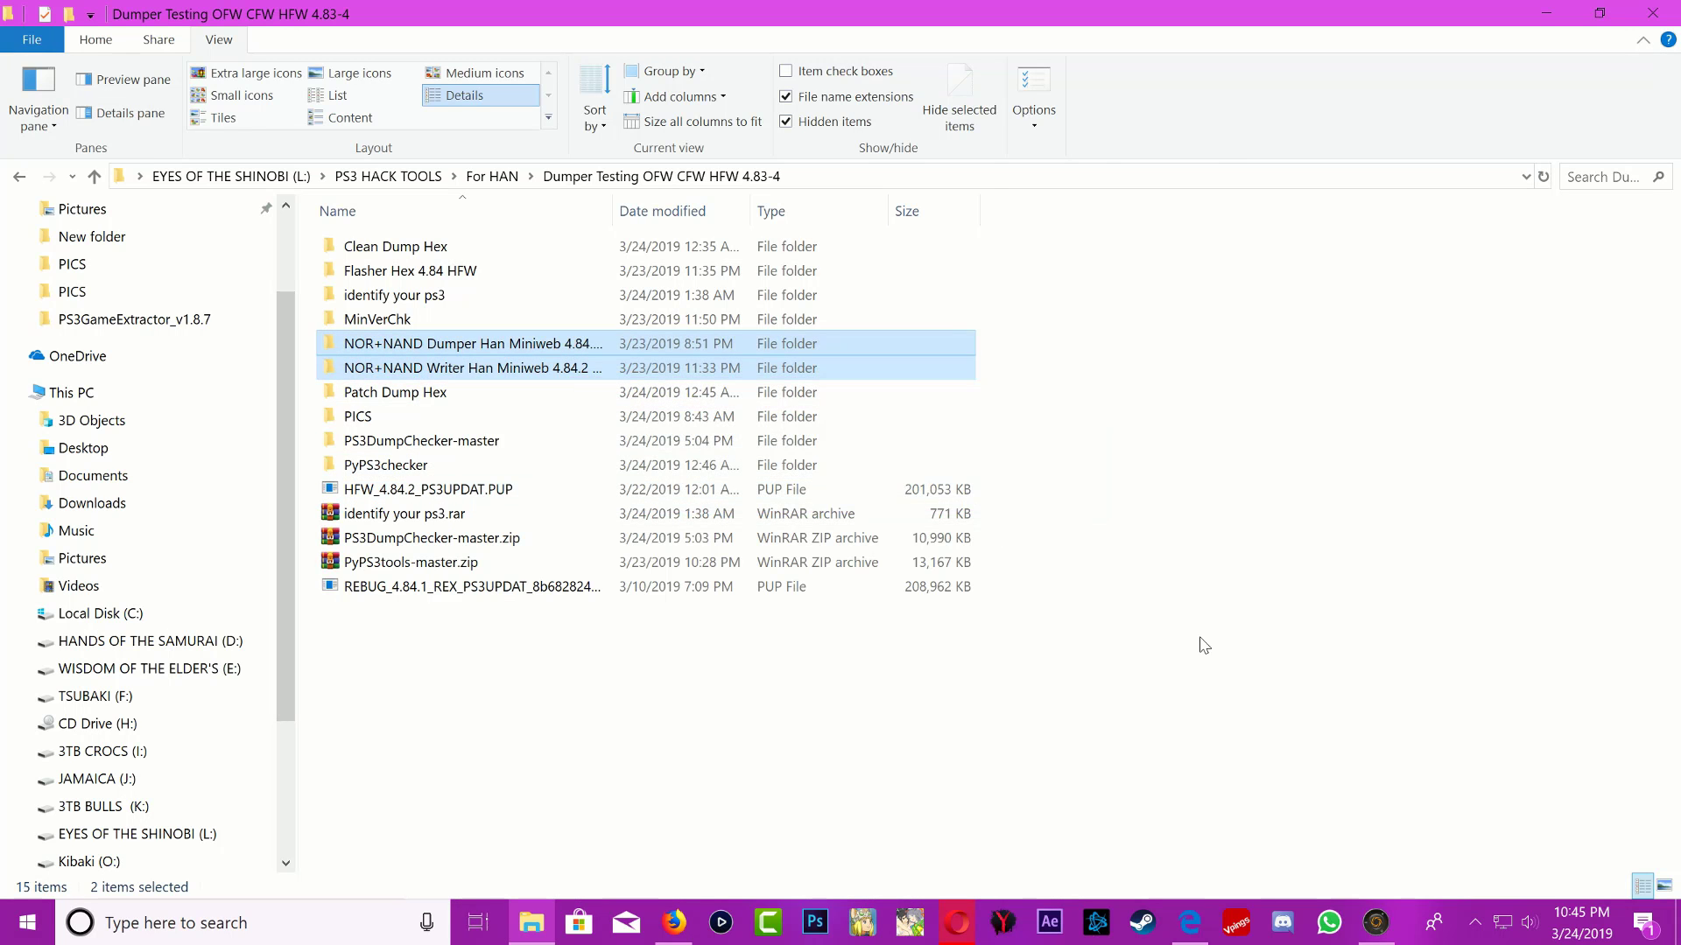
{"action": "left_click", "coordinate": [1558, 13]}
Switch to the PS3 screen, launch its Internet Browser and open the address entry
{"action": "left_click", "coordinate": [1376, 922]}
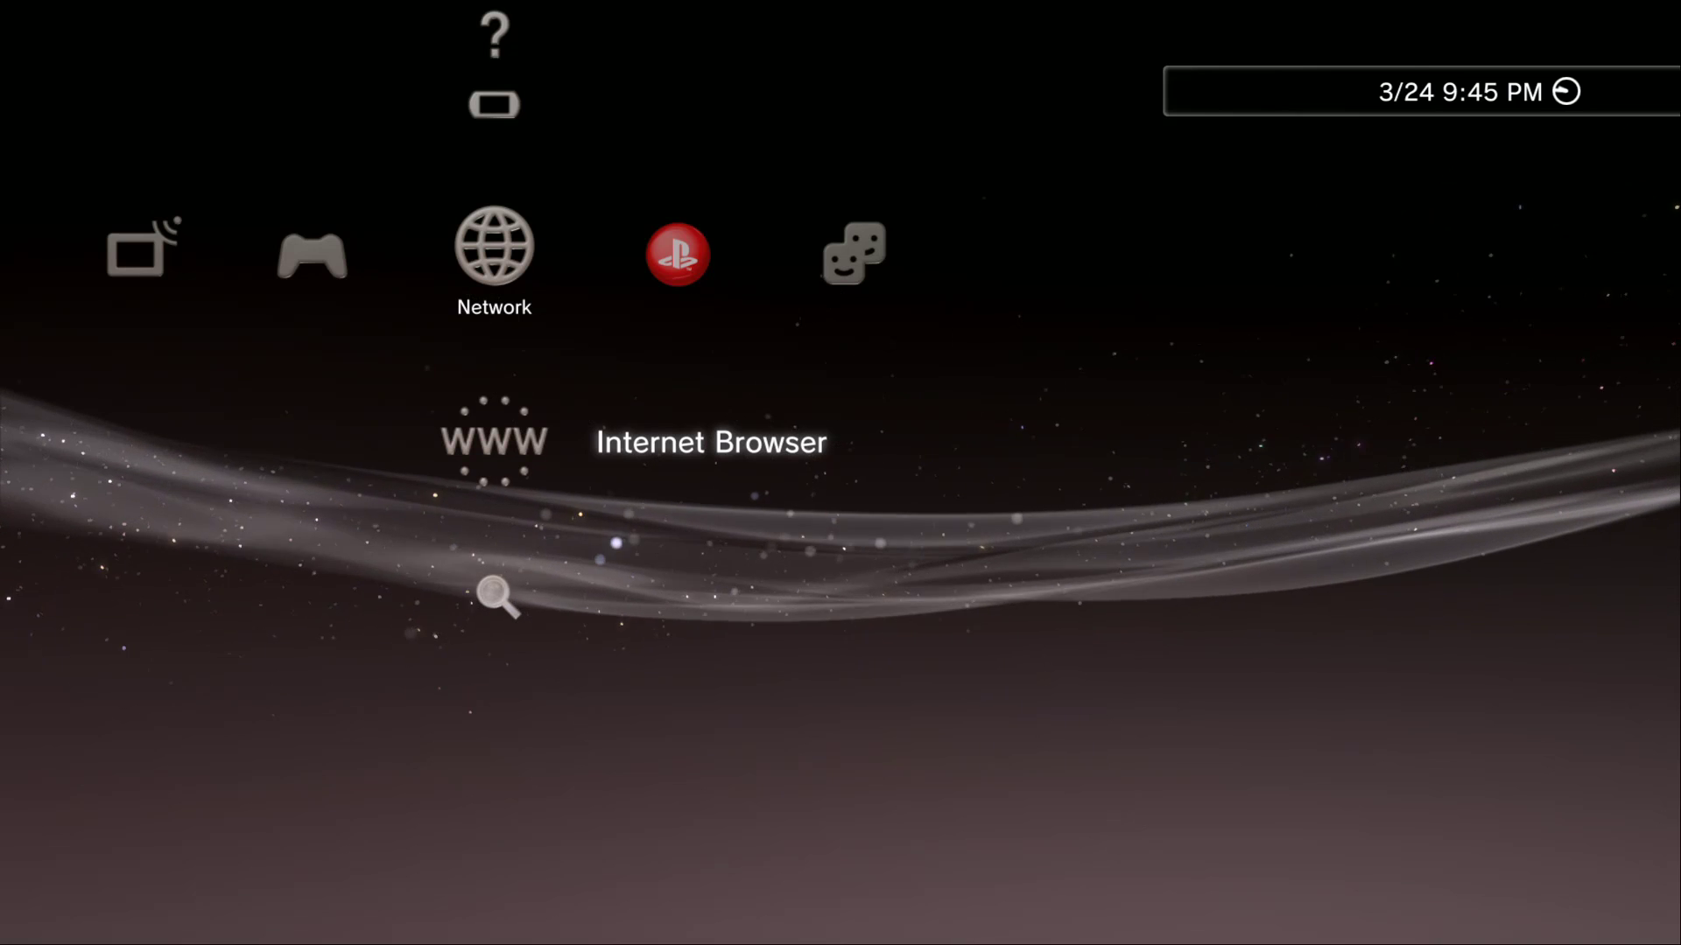
{"action": "key", "text": "Return"}
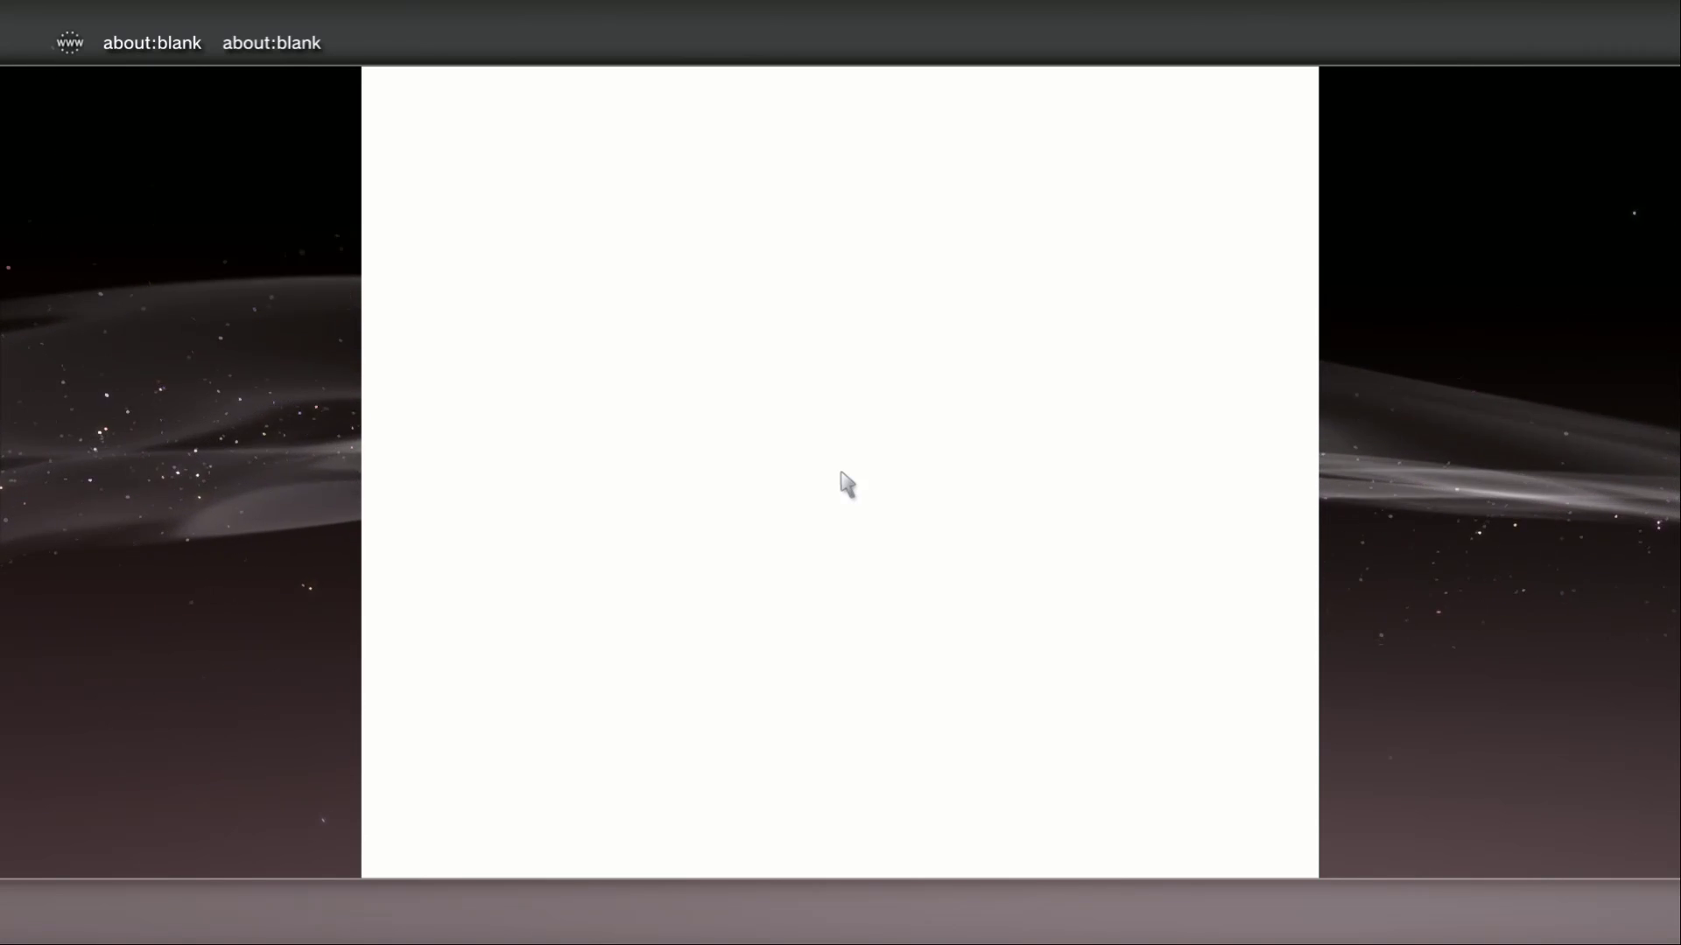
{"action": "key", "text": "Return"}
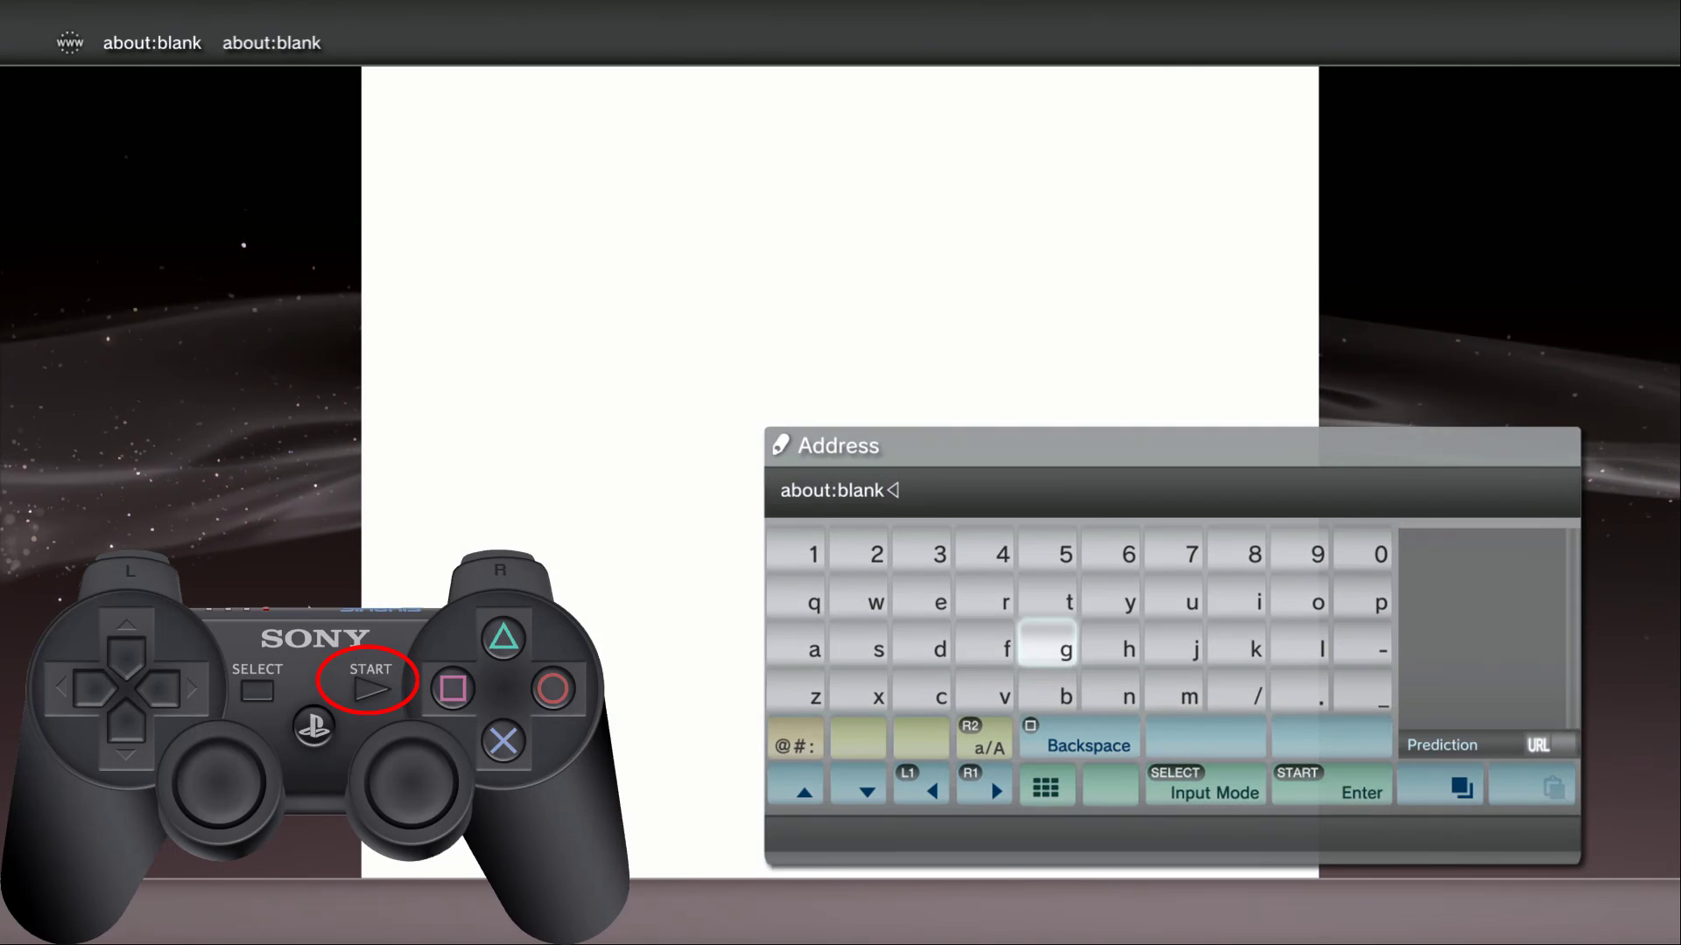
Replace the about:blank address with ps3xploit.com and load the site
{"action": "key", "text": "BackSpace"}
{"action": "key", "text": "BackSpace"}
{"action": "key", "text": "BackSpace"}
{"action": "key", "text": "BackSpace"}
{"action": "key", "text": "BackSpace"}
{"action": "key", "text": "BackSpace"}
{"action": "key", "text": "BackSpace"}
{"action": "key", "text": "BackSpace"}
{"action": "key", "text": "BackSpace"}
{"action": "key", "text": "BackSpace"}
{"action": "key", "text": "BackSpace"}
{"action": "key", "text": "Right"}
{"action": "key", "text": "Right"}
{"action": "key", "text": "Right"}
{"action": "key", "text": "Right"}
{"action": "key", "text": "Right"}
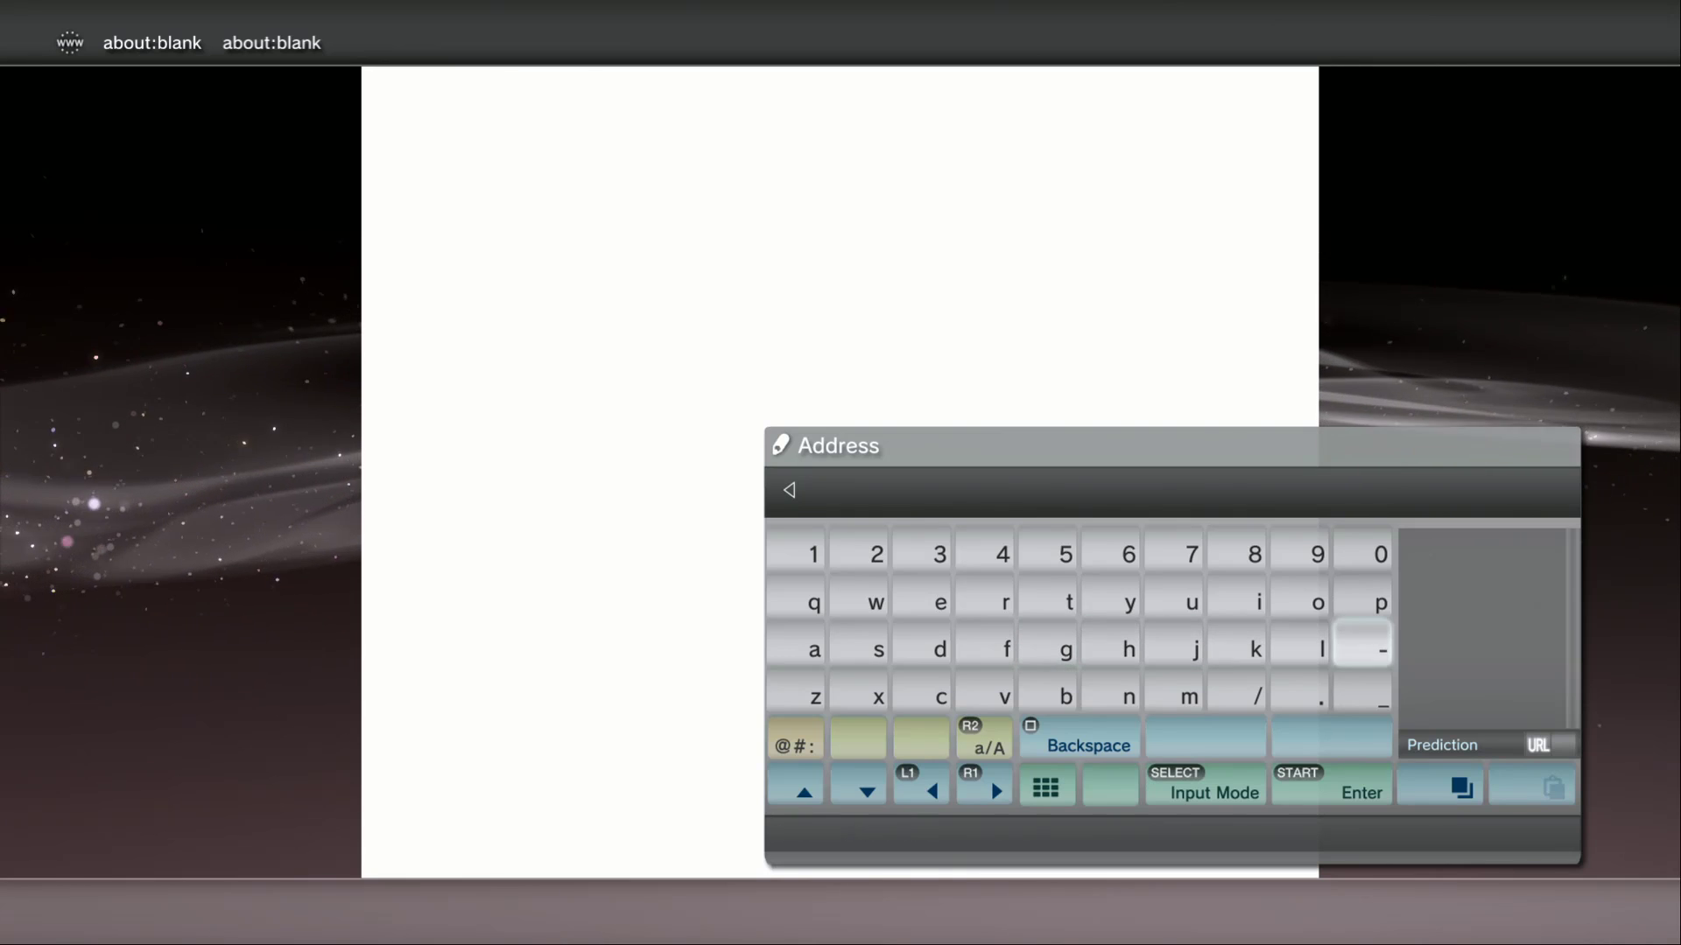
{"action": "key", "text": "Up"}
{"action": "type", "text": "p"}
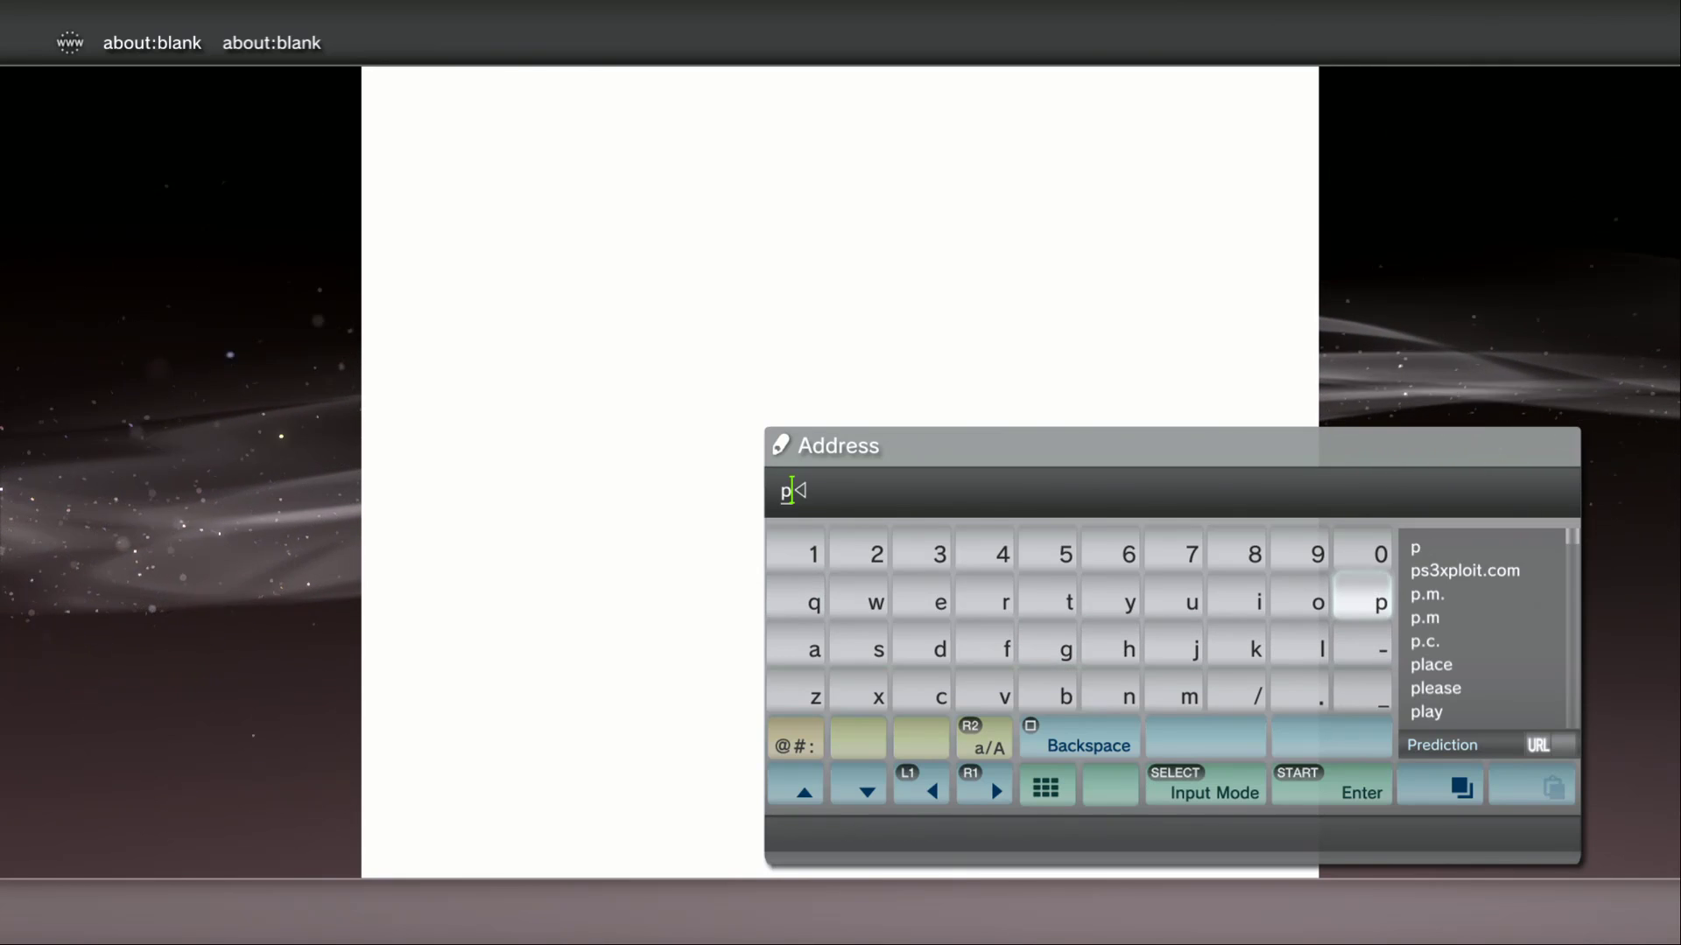
{"action": "key", "text": "Return"}
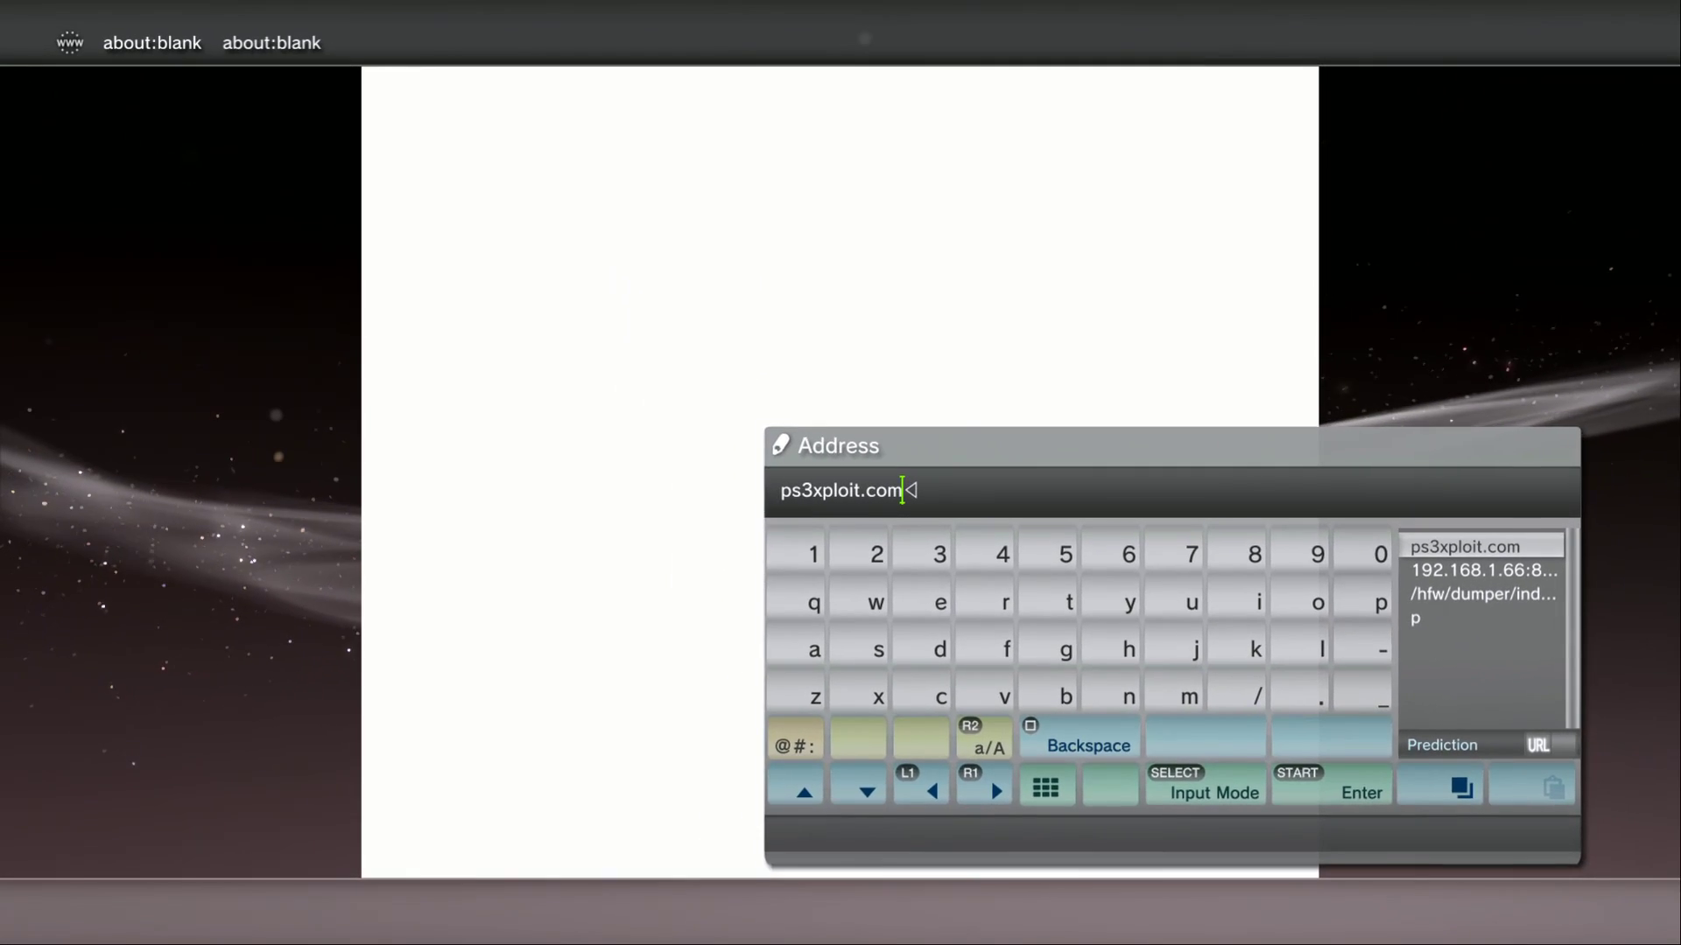
{"action": "key", "text": "Return"}
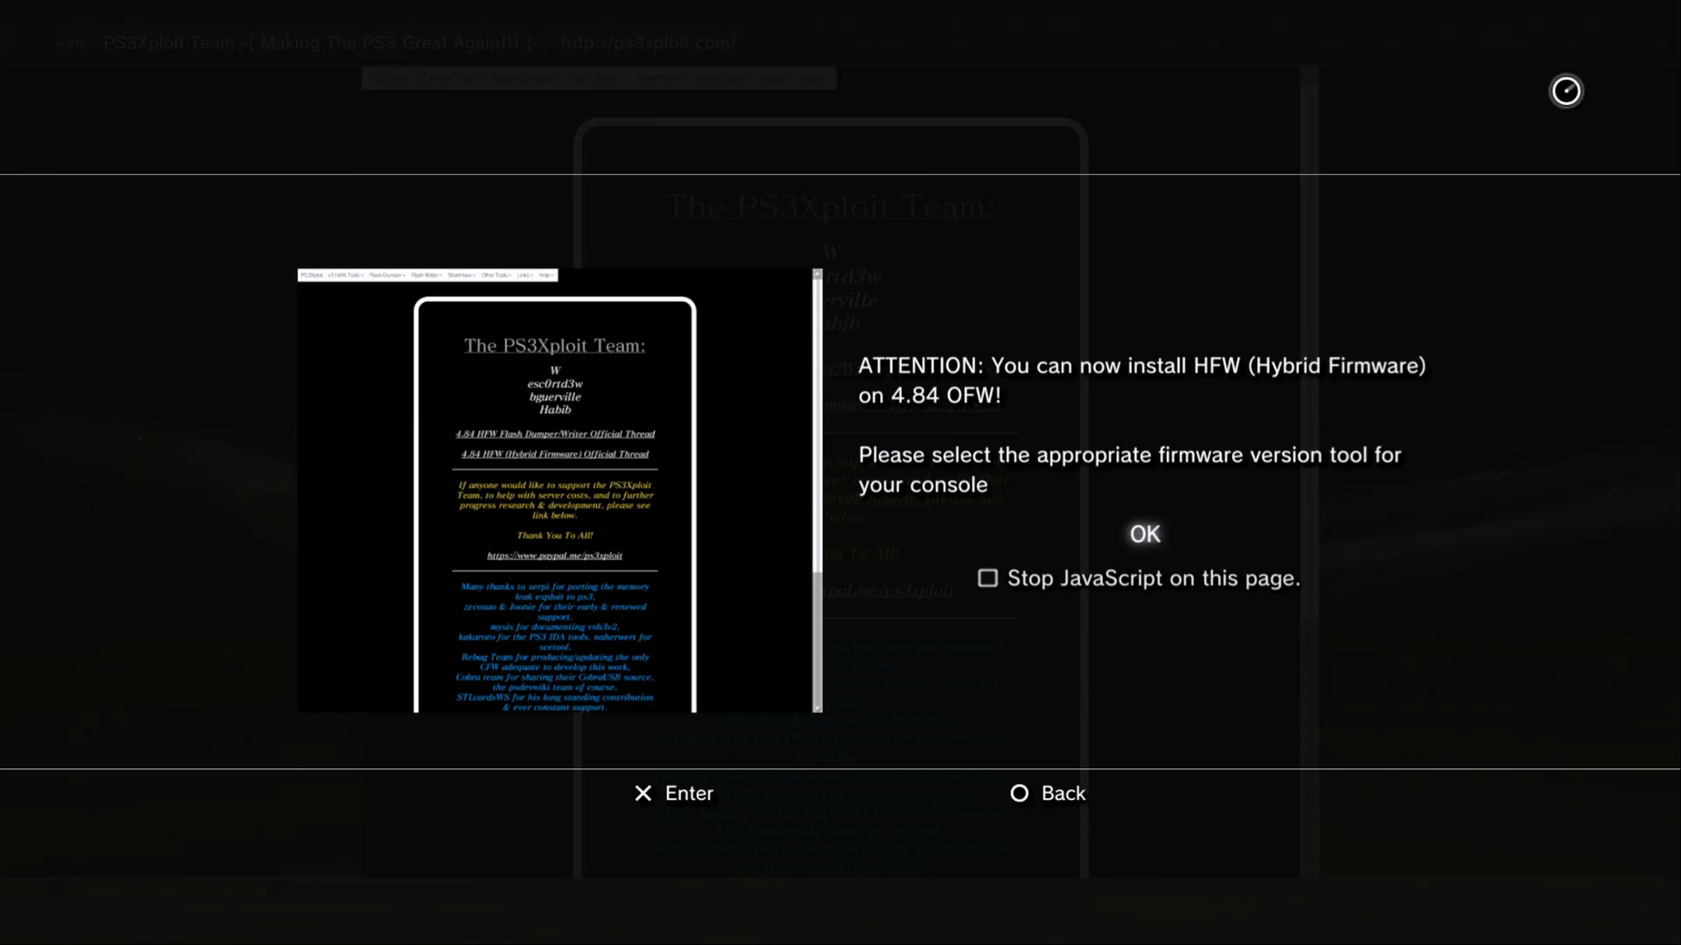
{"action": "key", "text": "Return"}
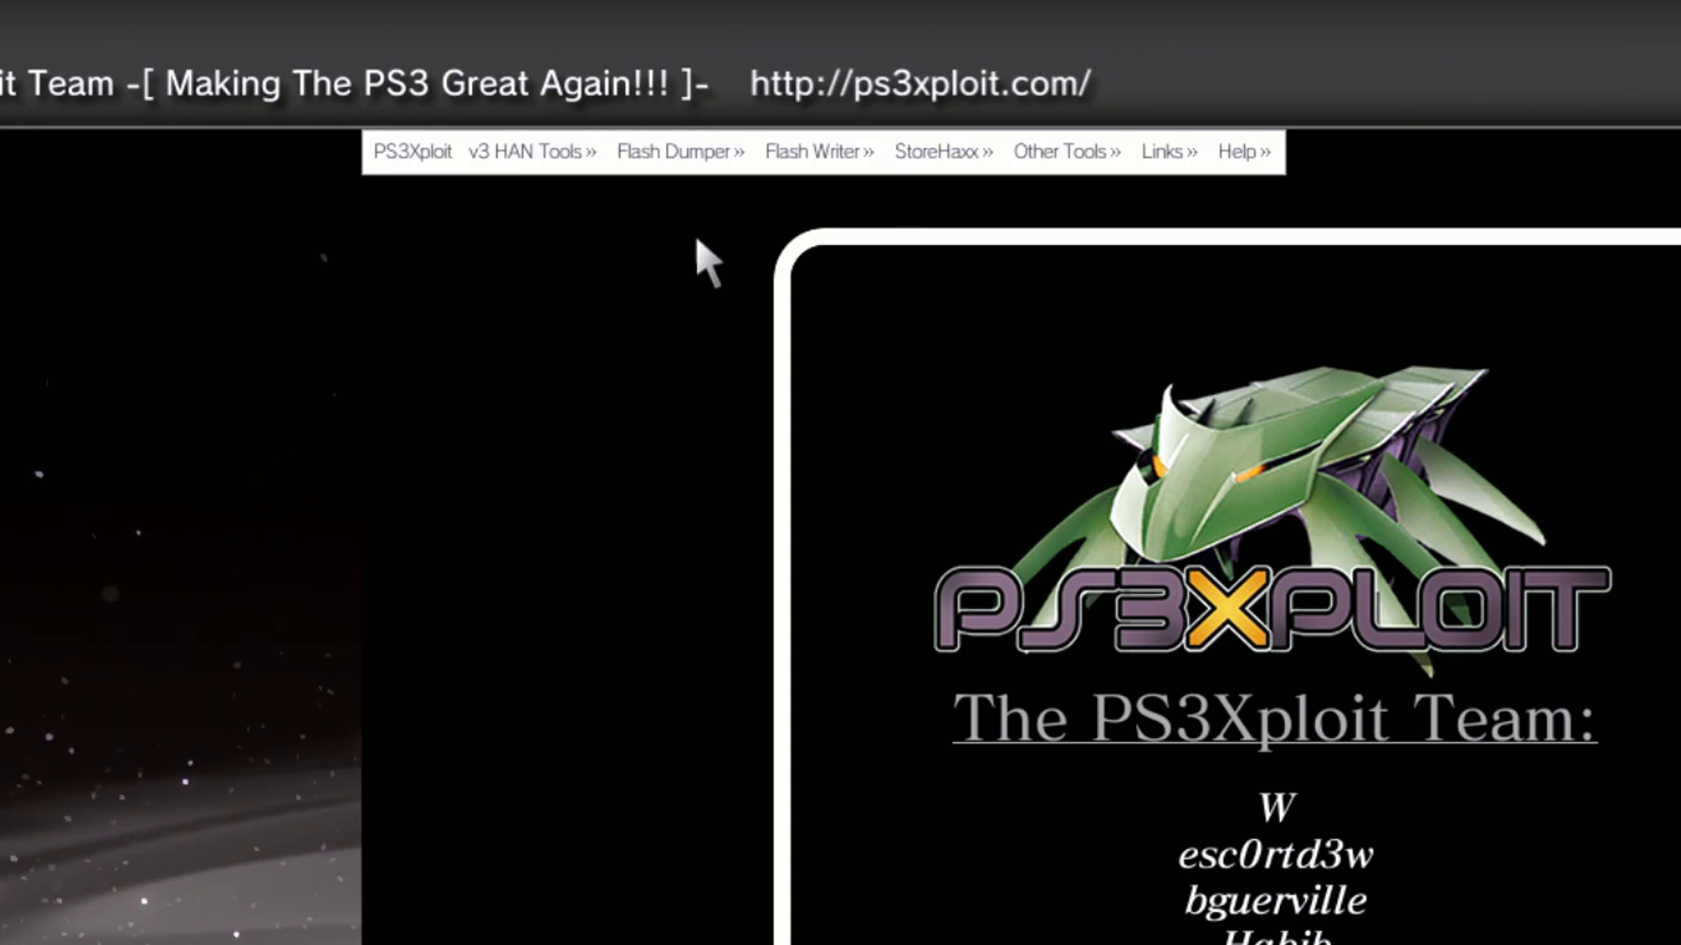
Open the Dump IDPS page from the site's Flash Dumper options for 4.84 HFW/CFW
{"action": "mouse_move", "coordinate": [696, 164]}
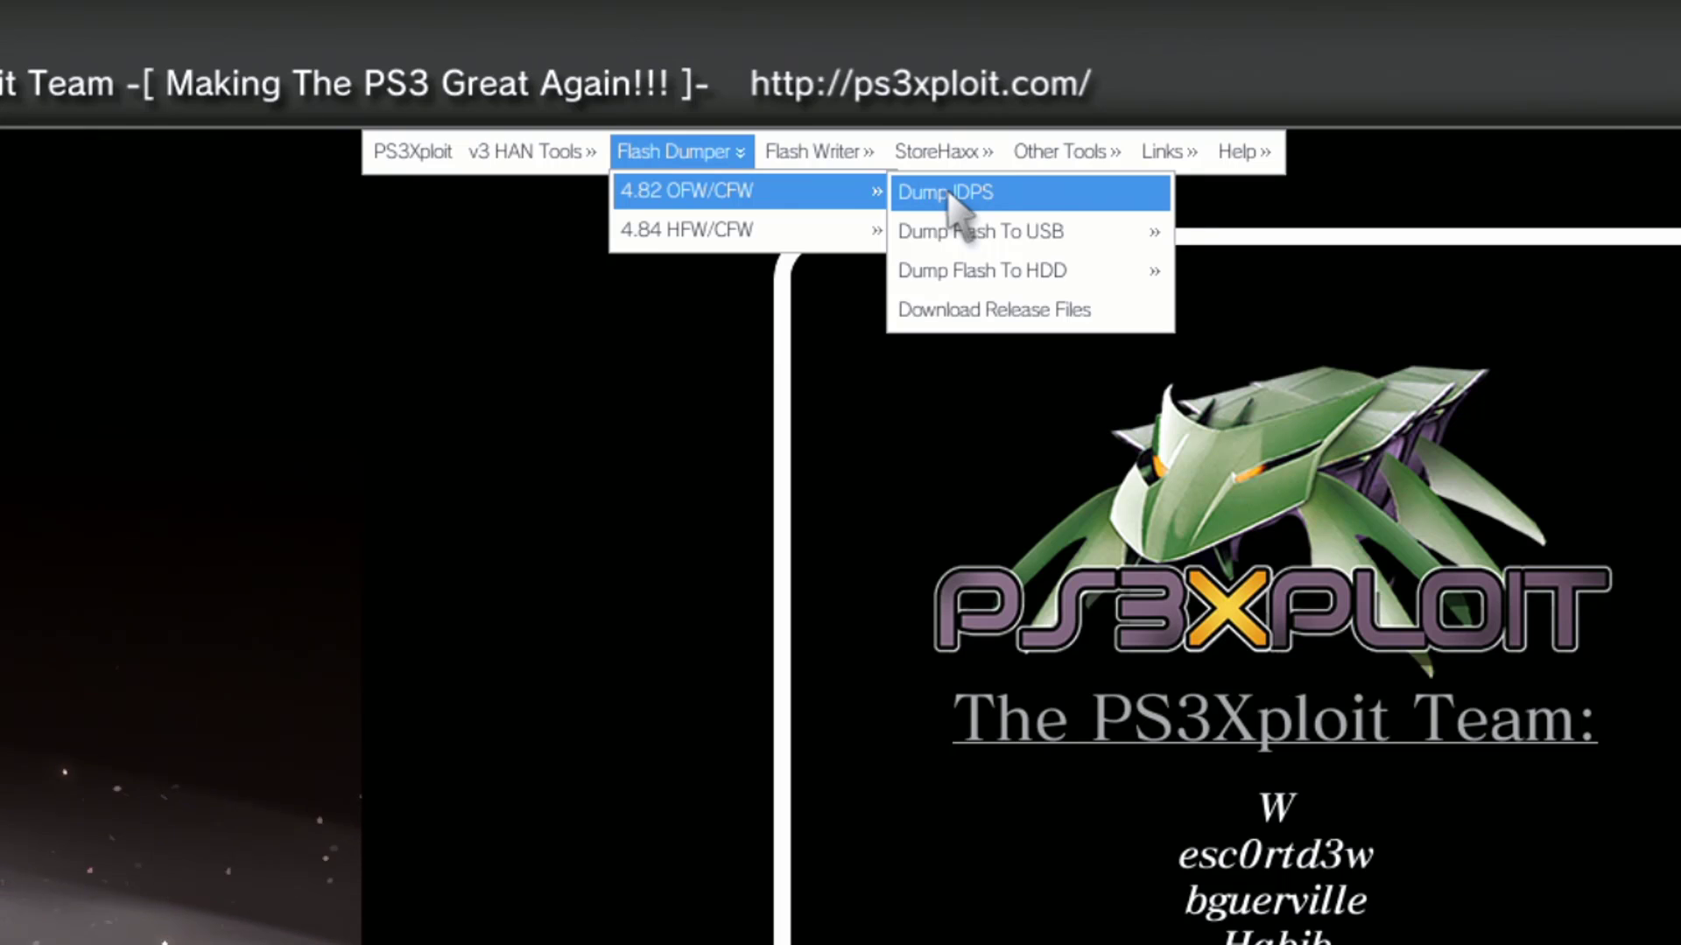
{"action": "mouse_move", "coordinate": [691, 233]}
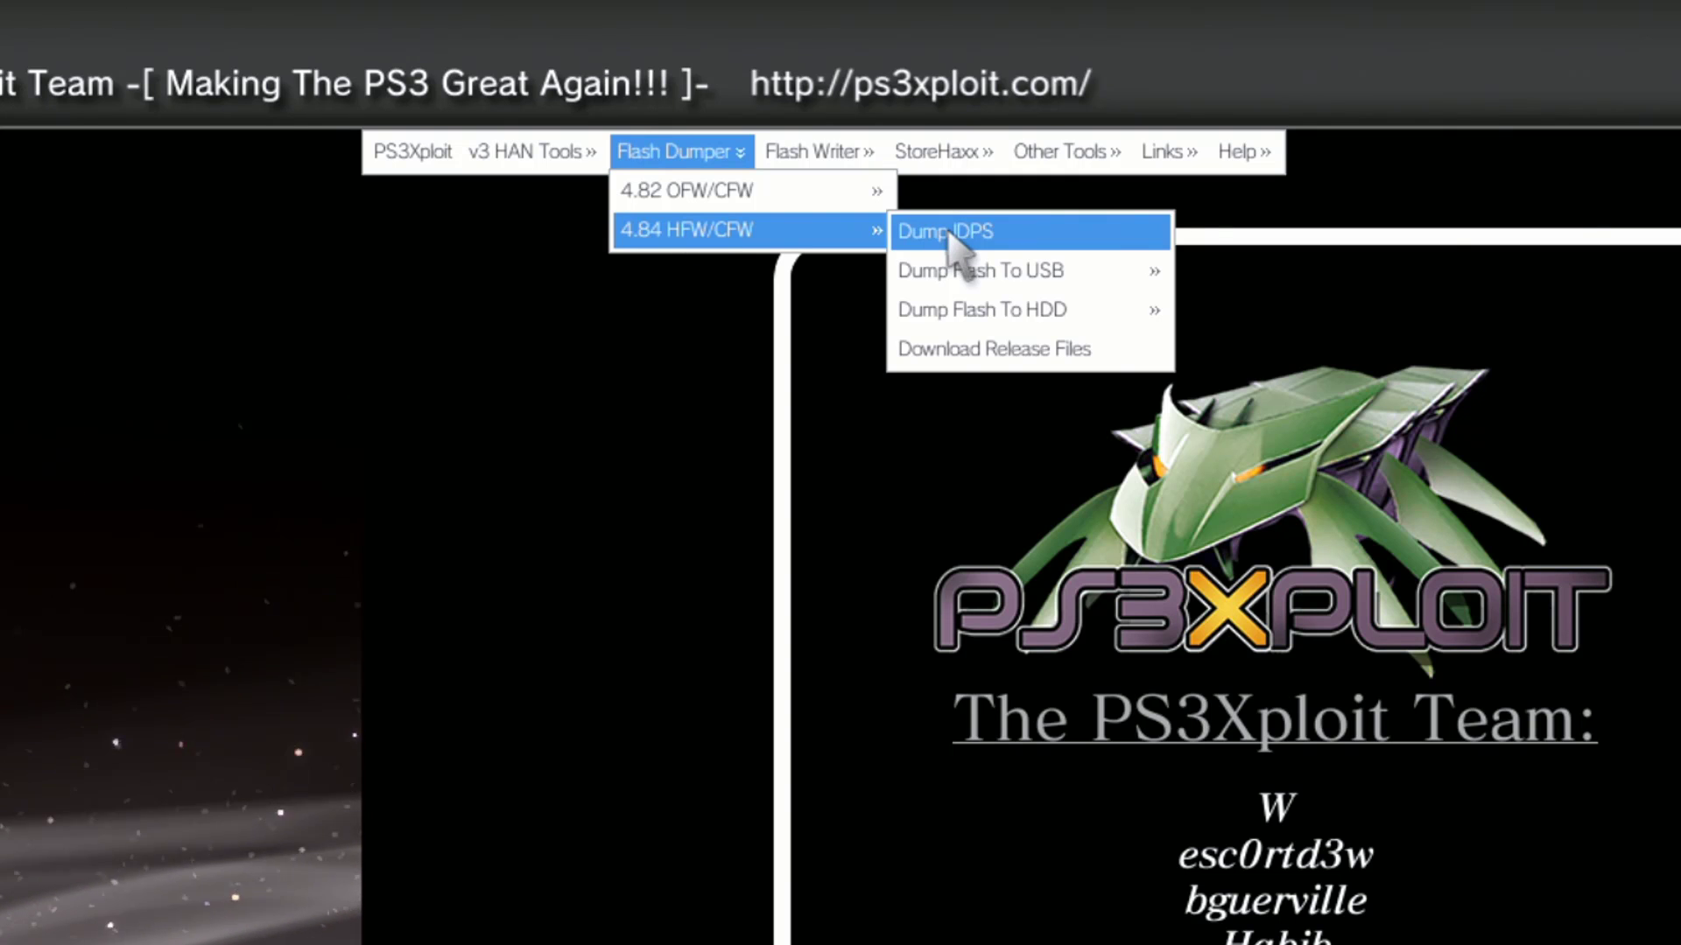
{"action": "mouse_move", "coordinate": [984, 311]}
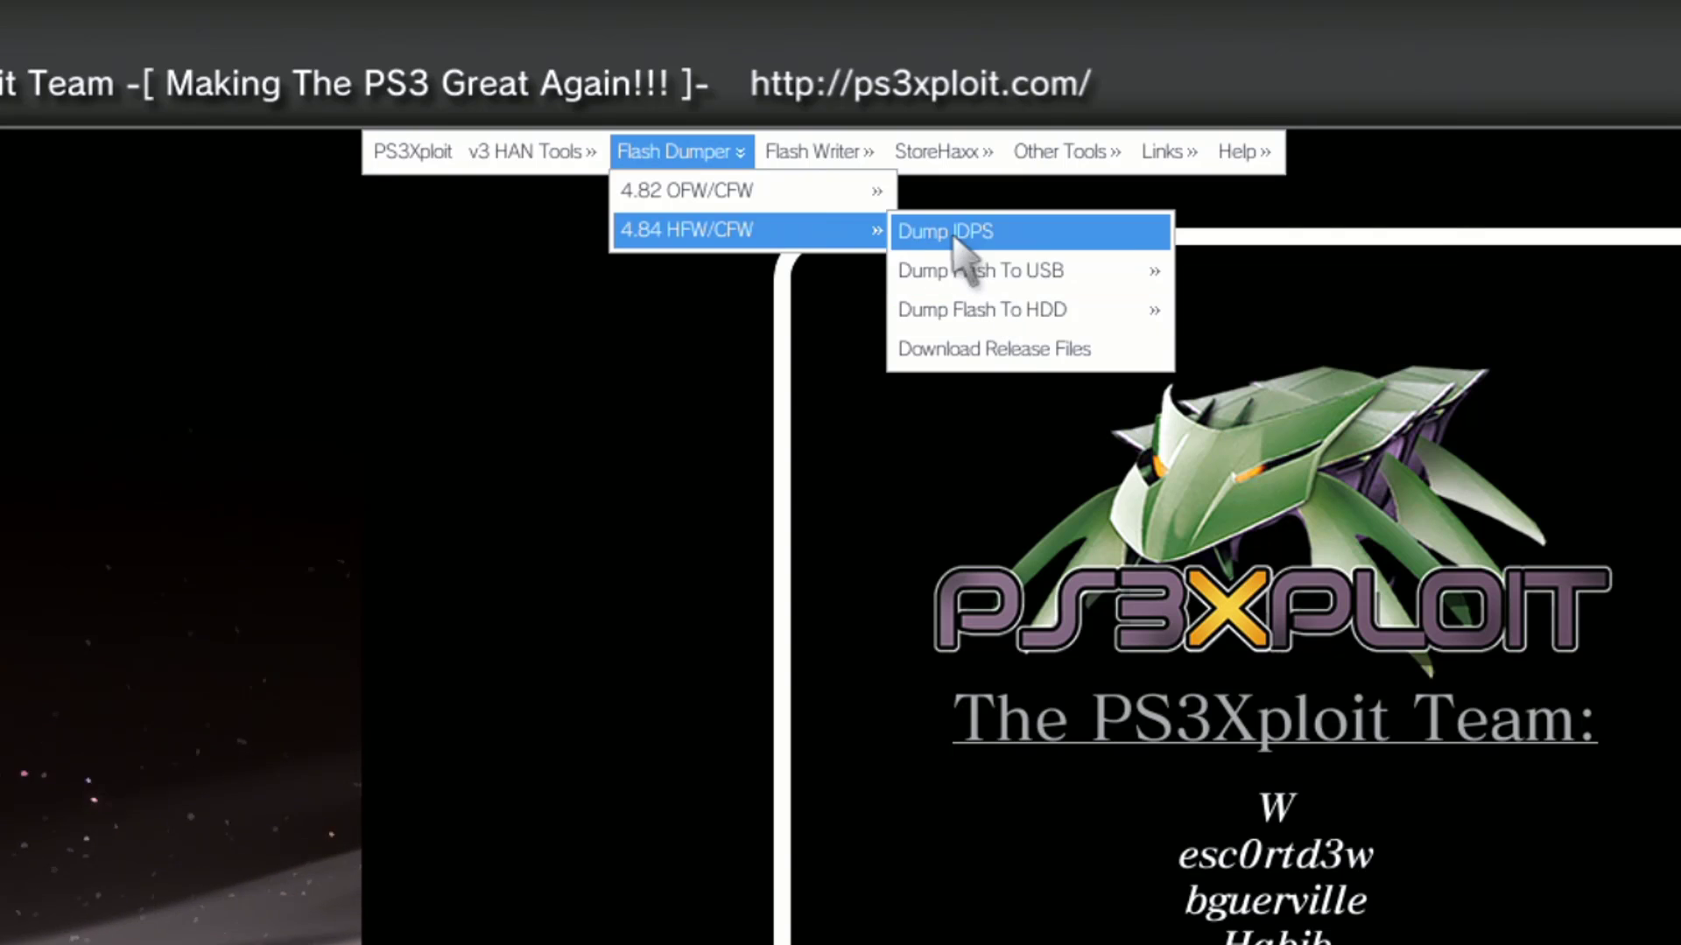
{"action": "mouse_move", "coordinate": [983, 273]}
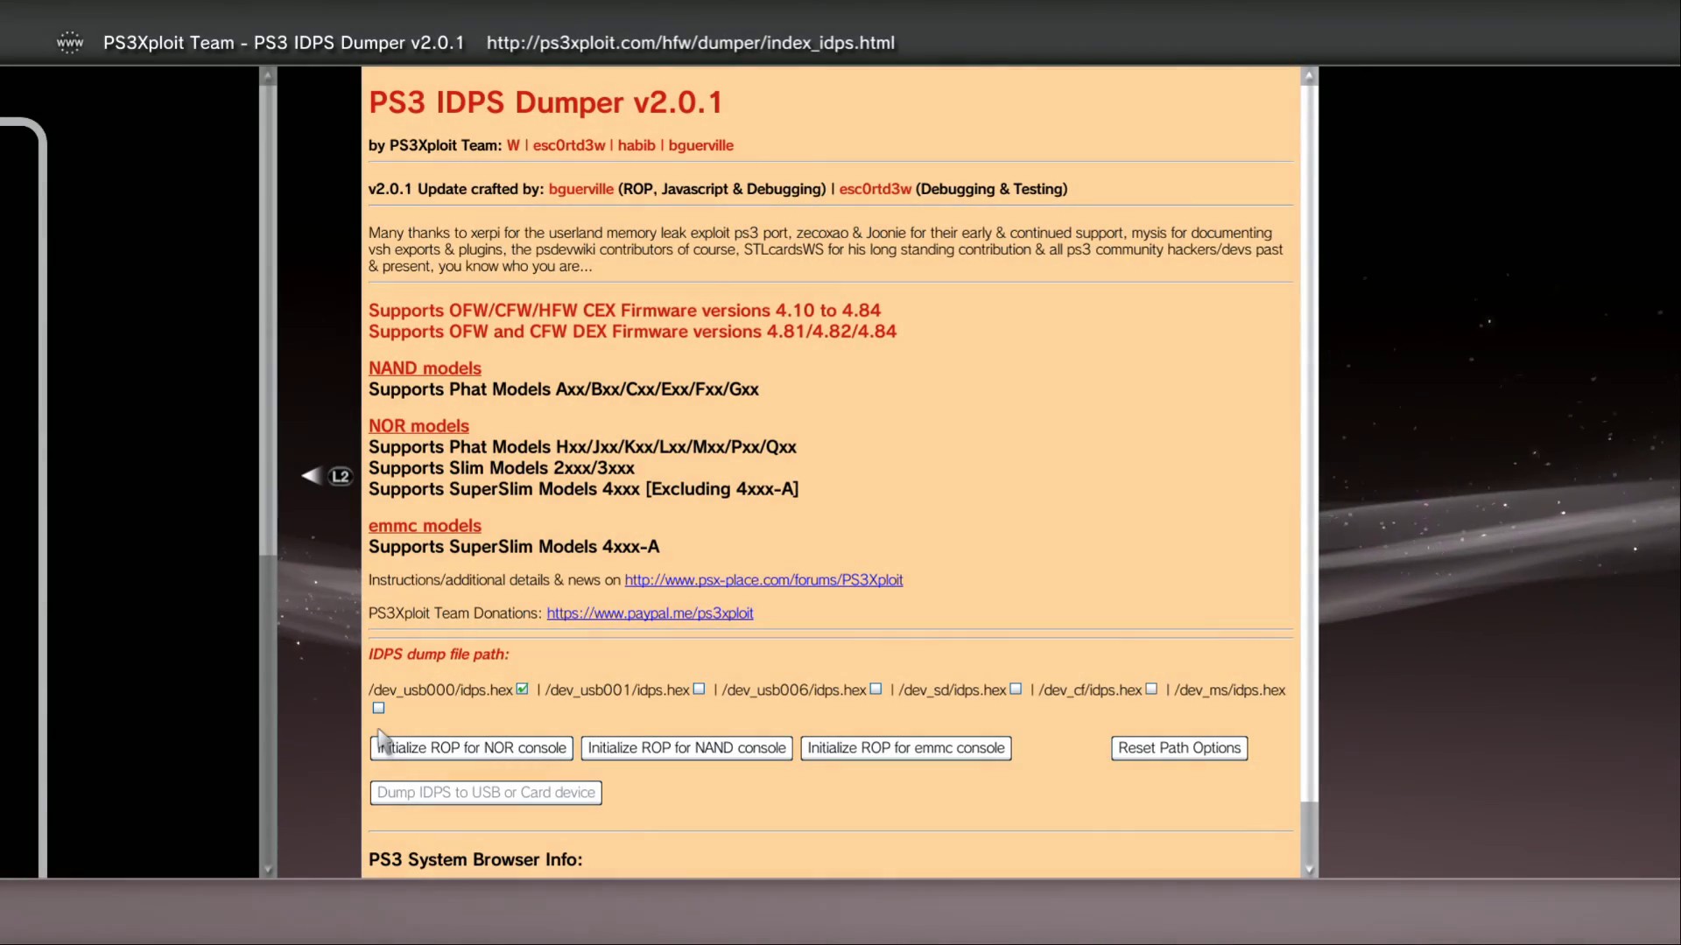
Add the PS3 IDPS Dumper v2.0.1 page to My Bookmarks
{"action": "key", "text": "Menu"}
{"action": "key", "text": "Down"}
{"action": "key", "text": "Down"}
{"action": "key", "text": "Down"}
{"action": "key", "text": "Down"}
{"action": "key", "text": "Down"}
{"action": "key", "text": "Down"}
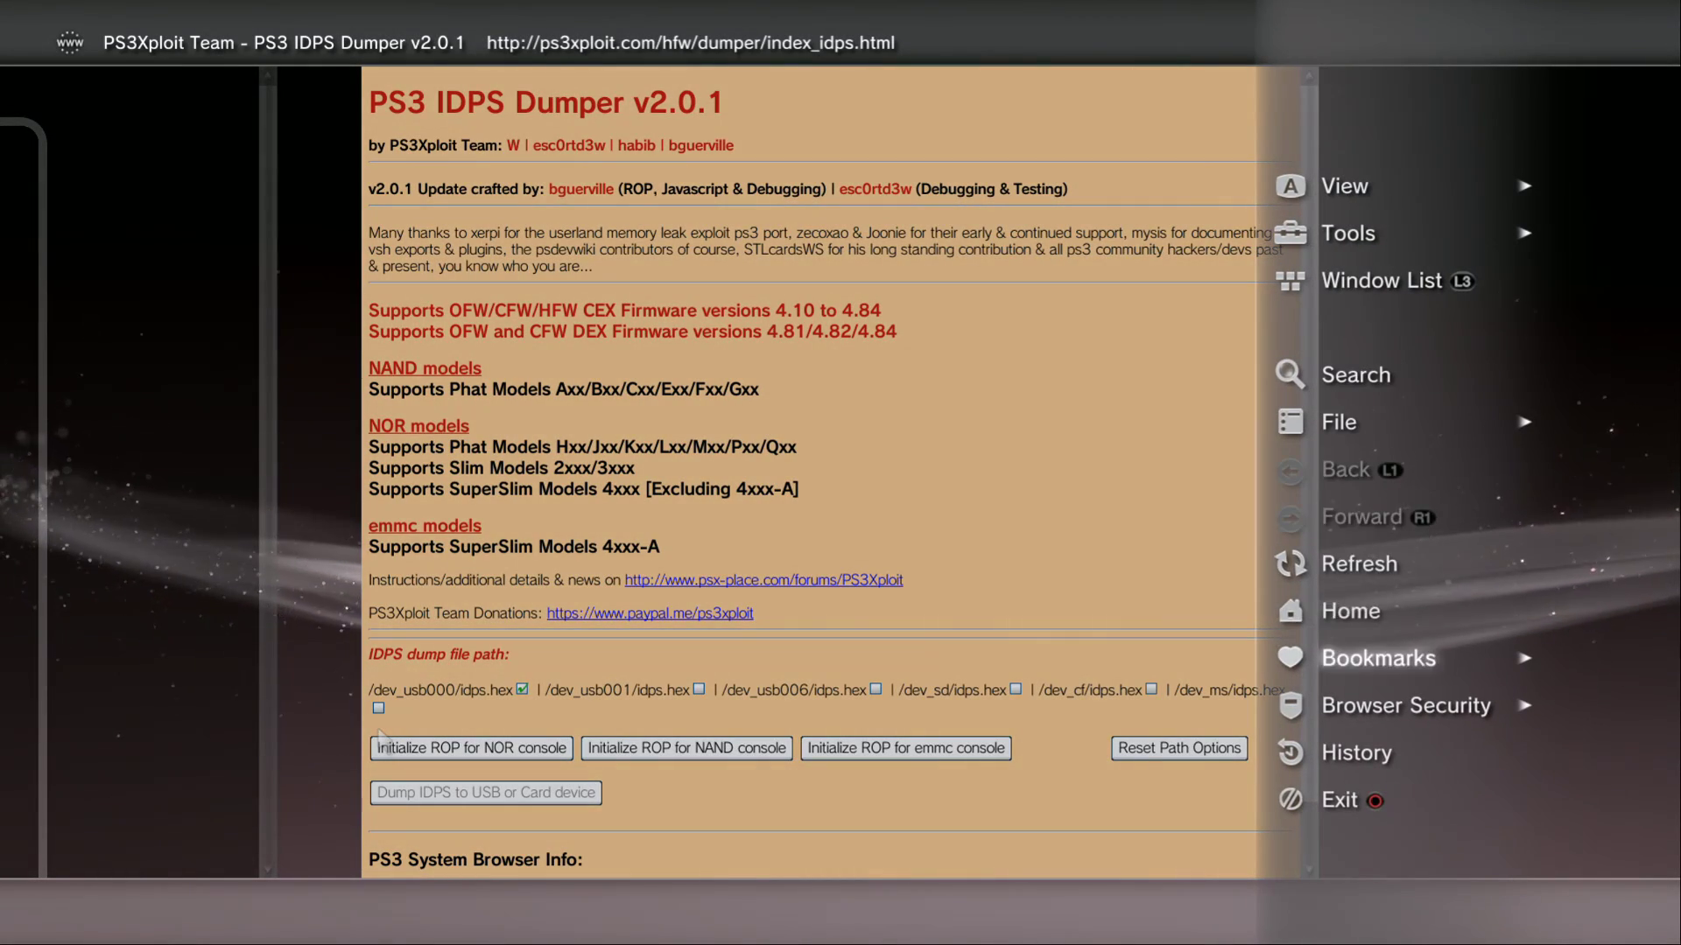
{"action": "key", "text": "Return"}
{"action": "key", "text": "Return"}
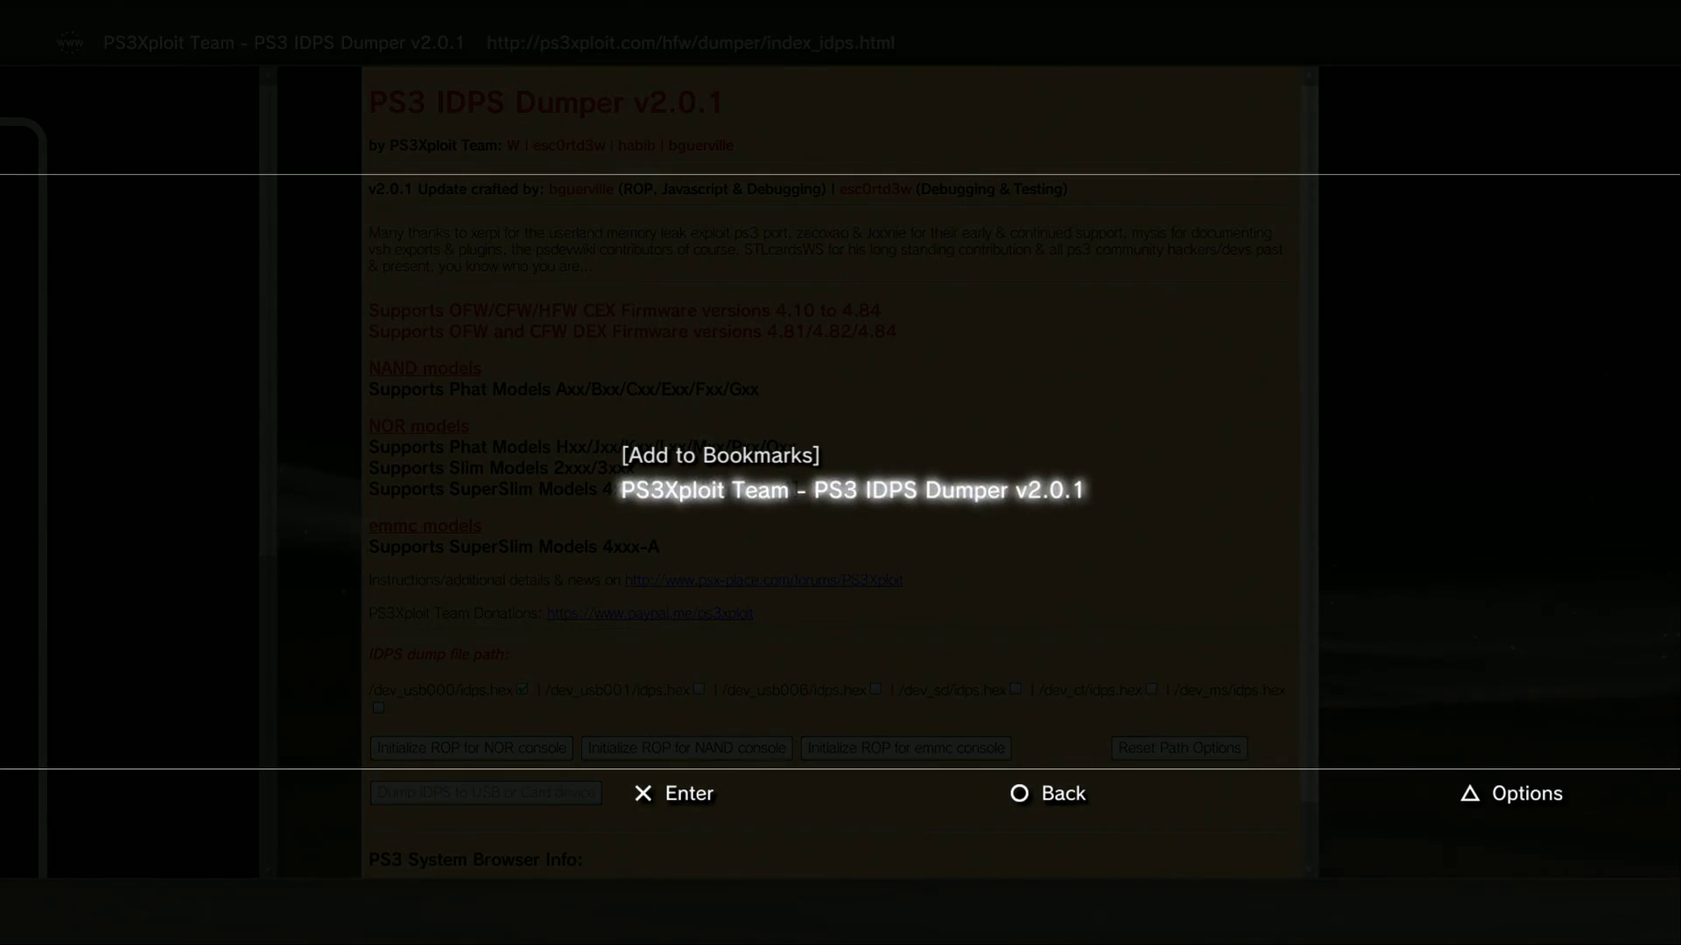
{"action": "key", "text": "Return"}
Return to the PS3Xploit home page and open the 4.84 HFW/CFW NAND/eMMC page for dumping flash to USB
{"action": "key", "text": "ctrl+shift+Tab"}
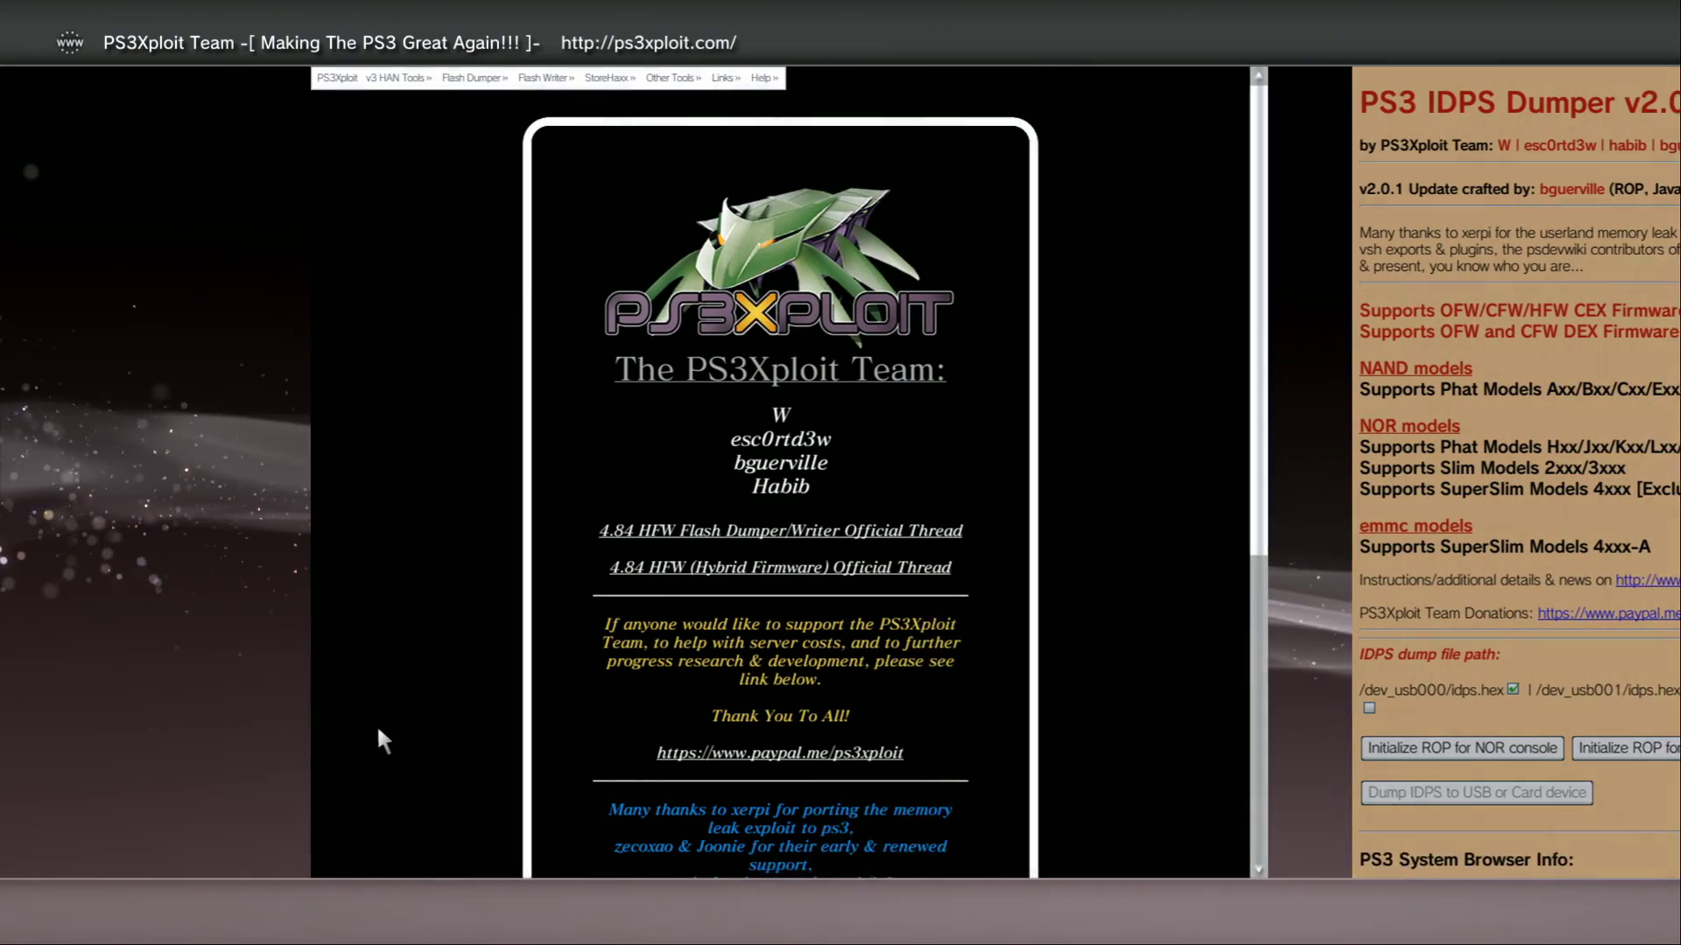
{"action": "mouse_move", "coordinate": [523, 79]}
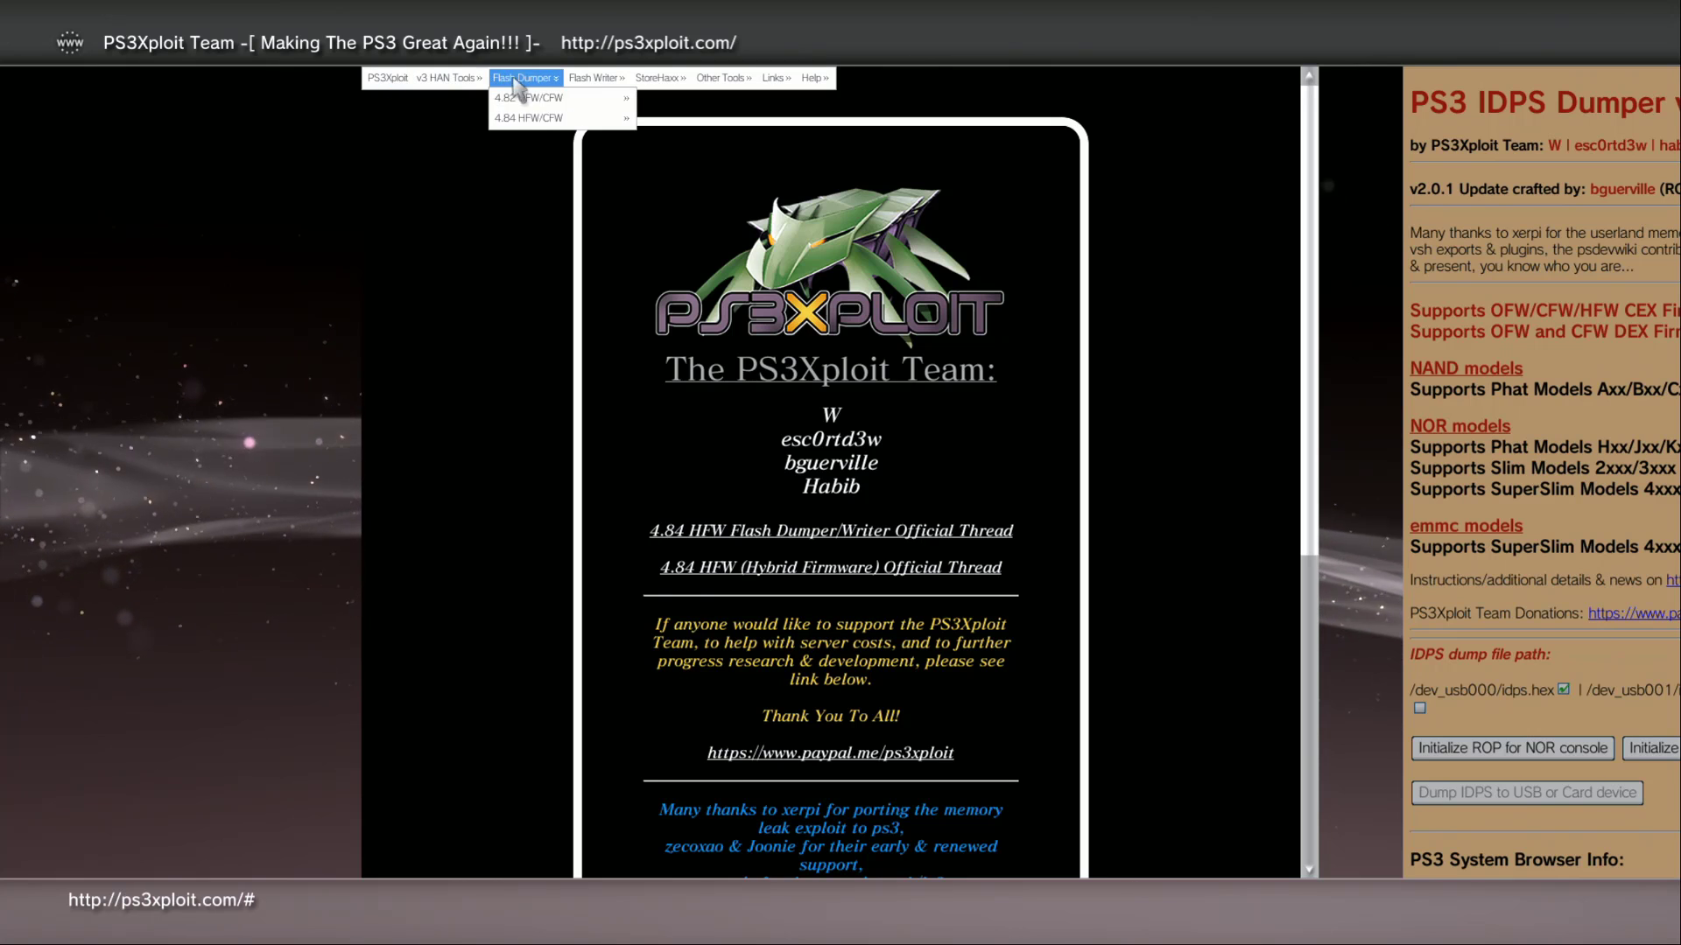
{"action": "mouse_move", "coordinate": [685, 147]}
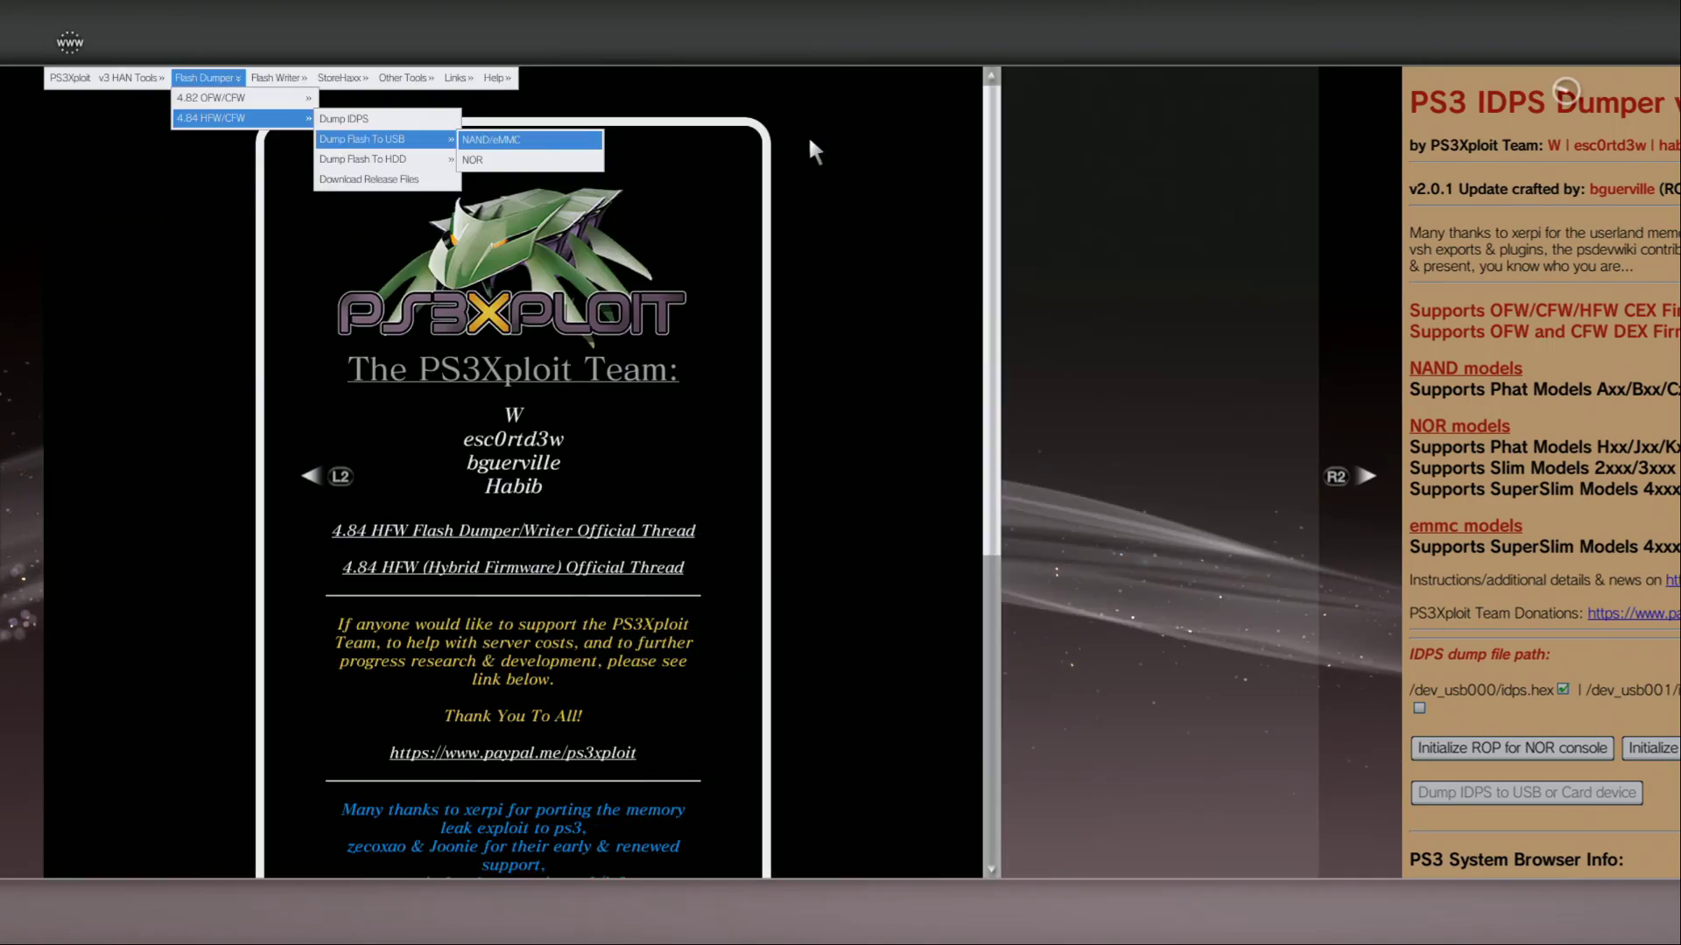
{"action": "left_click", "coordinate": [810, 141]}
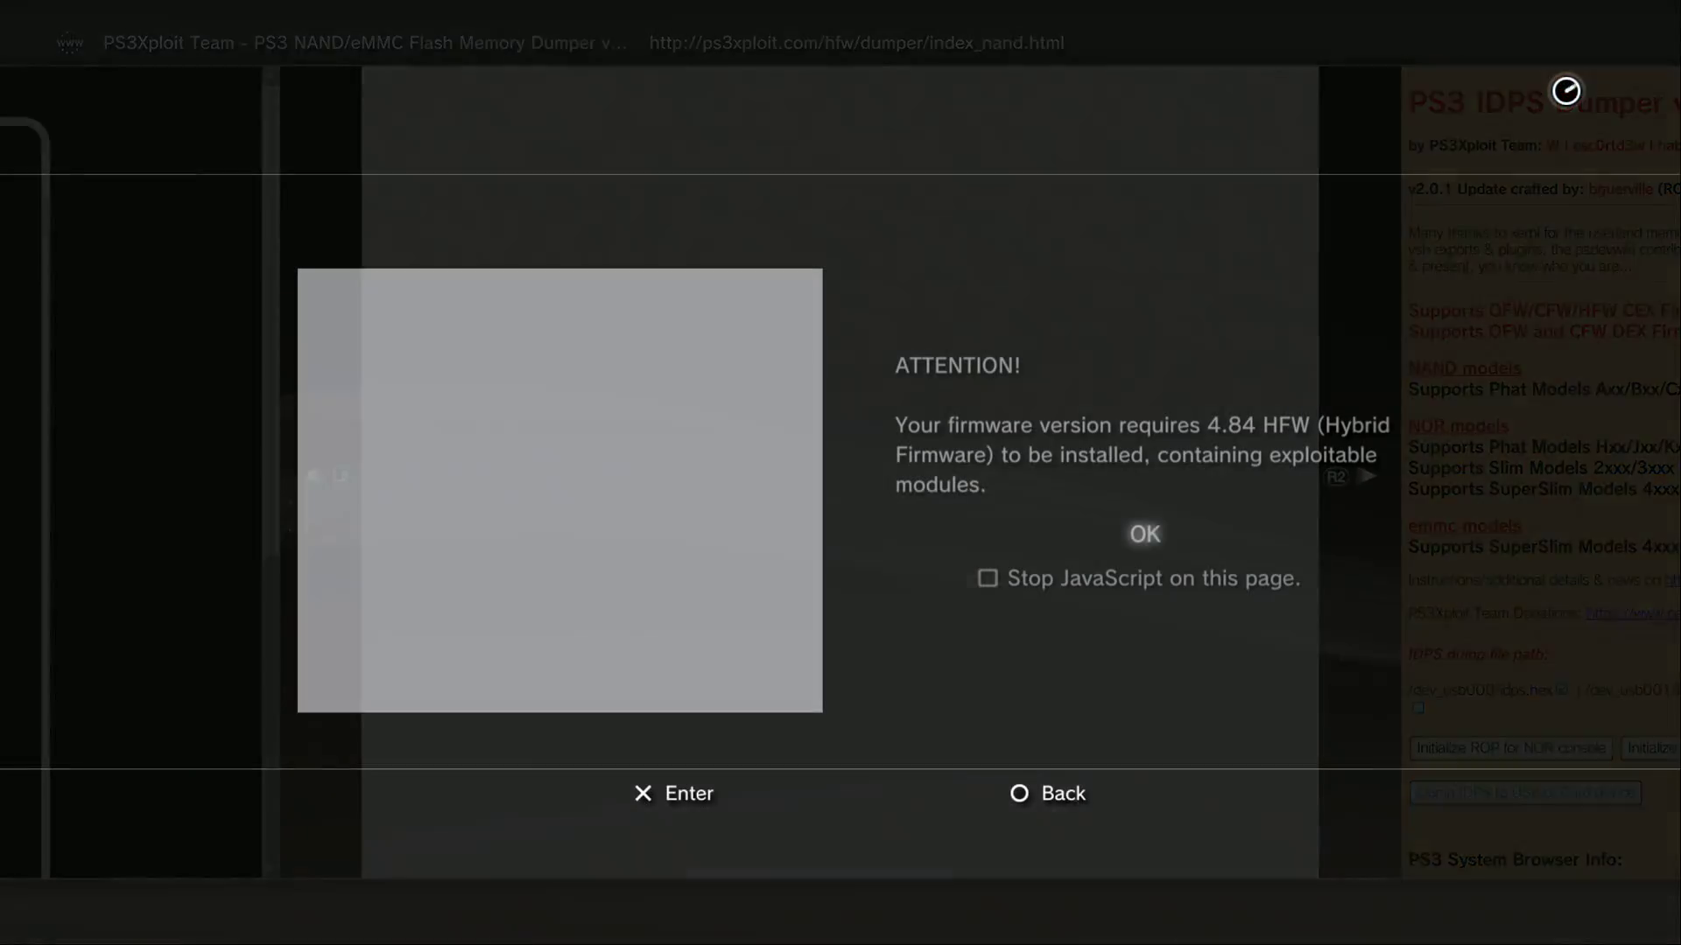
Add the PS3 NAND/eMMC Flash Memory Dumper v2.0.1 page to My Bookmarks
{"action": "key", "text": "F1"}
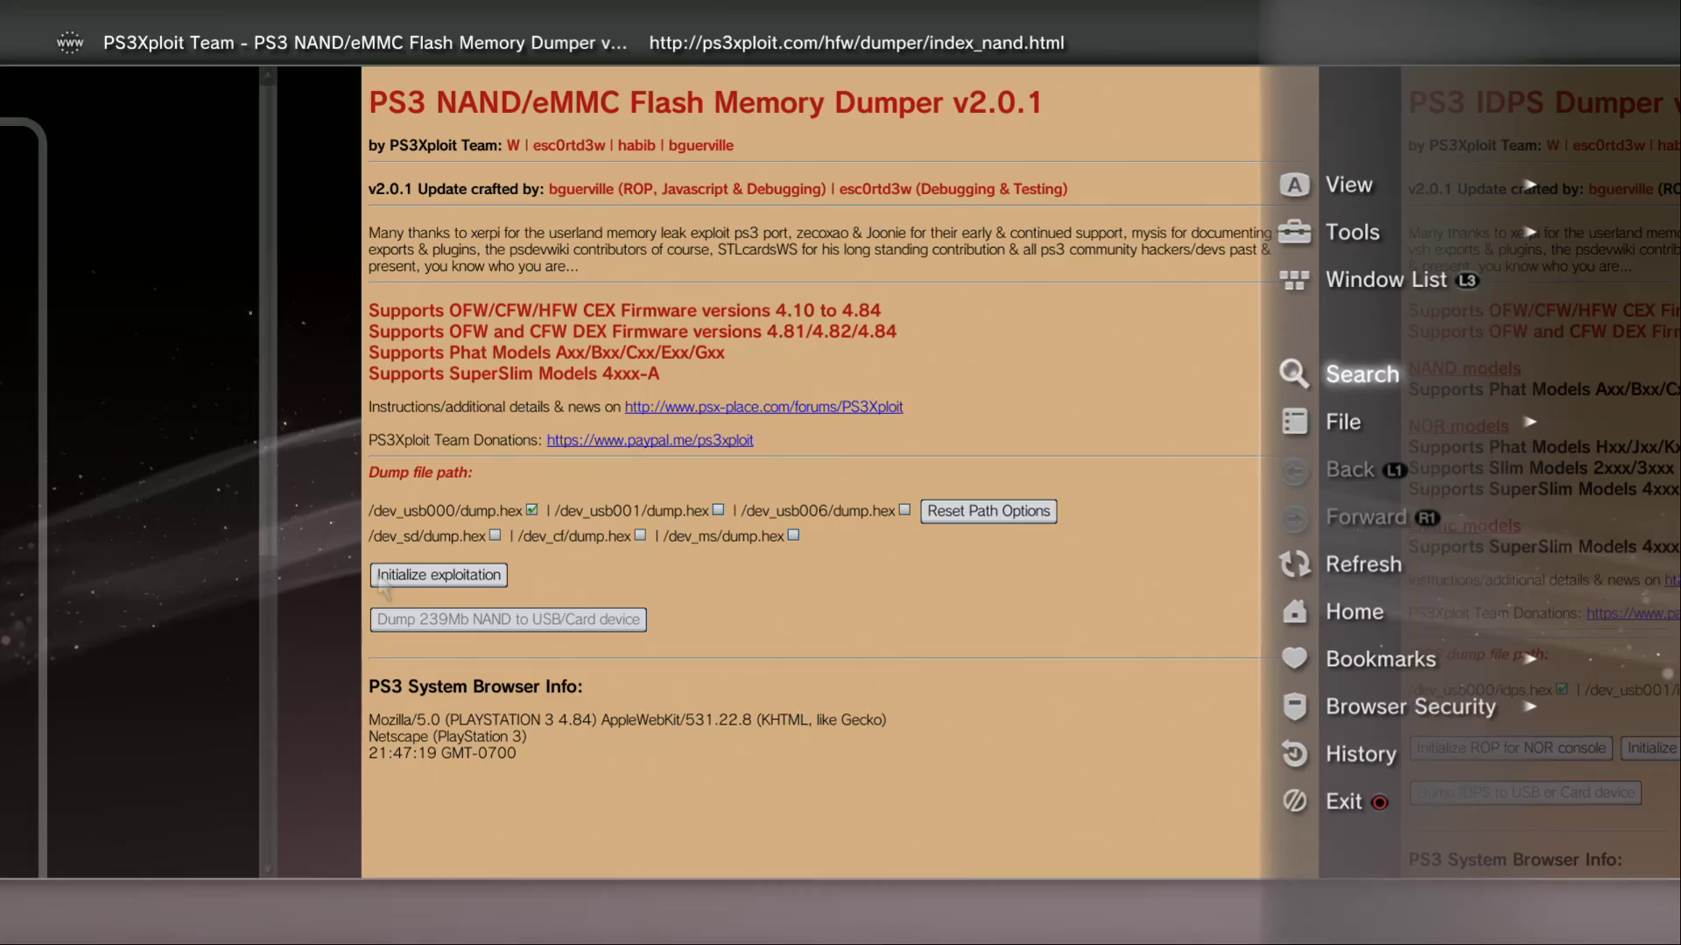
{"action": "key", "text": "Down"}
{"action": "key", "text": "Down"}
{"action": "key", "text": "Down"}
{"action": "key", "text": "Down"}
{"action": "key", "text": "Right"}
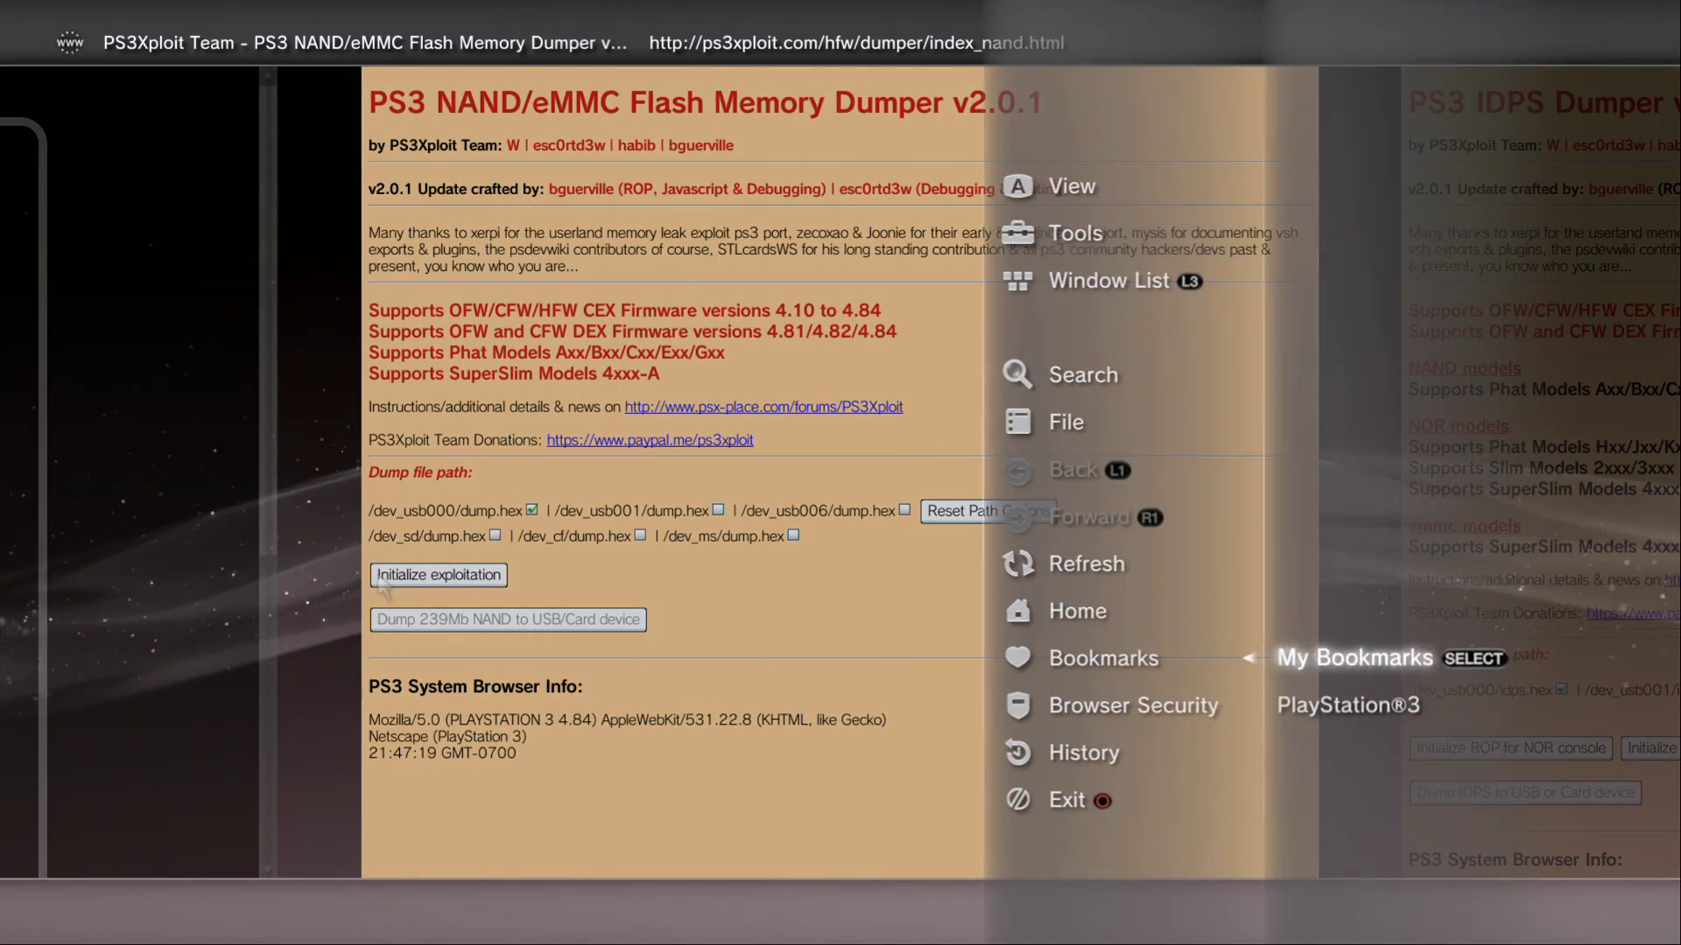
{"action": "key", "text": "Return"}
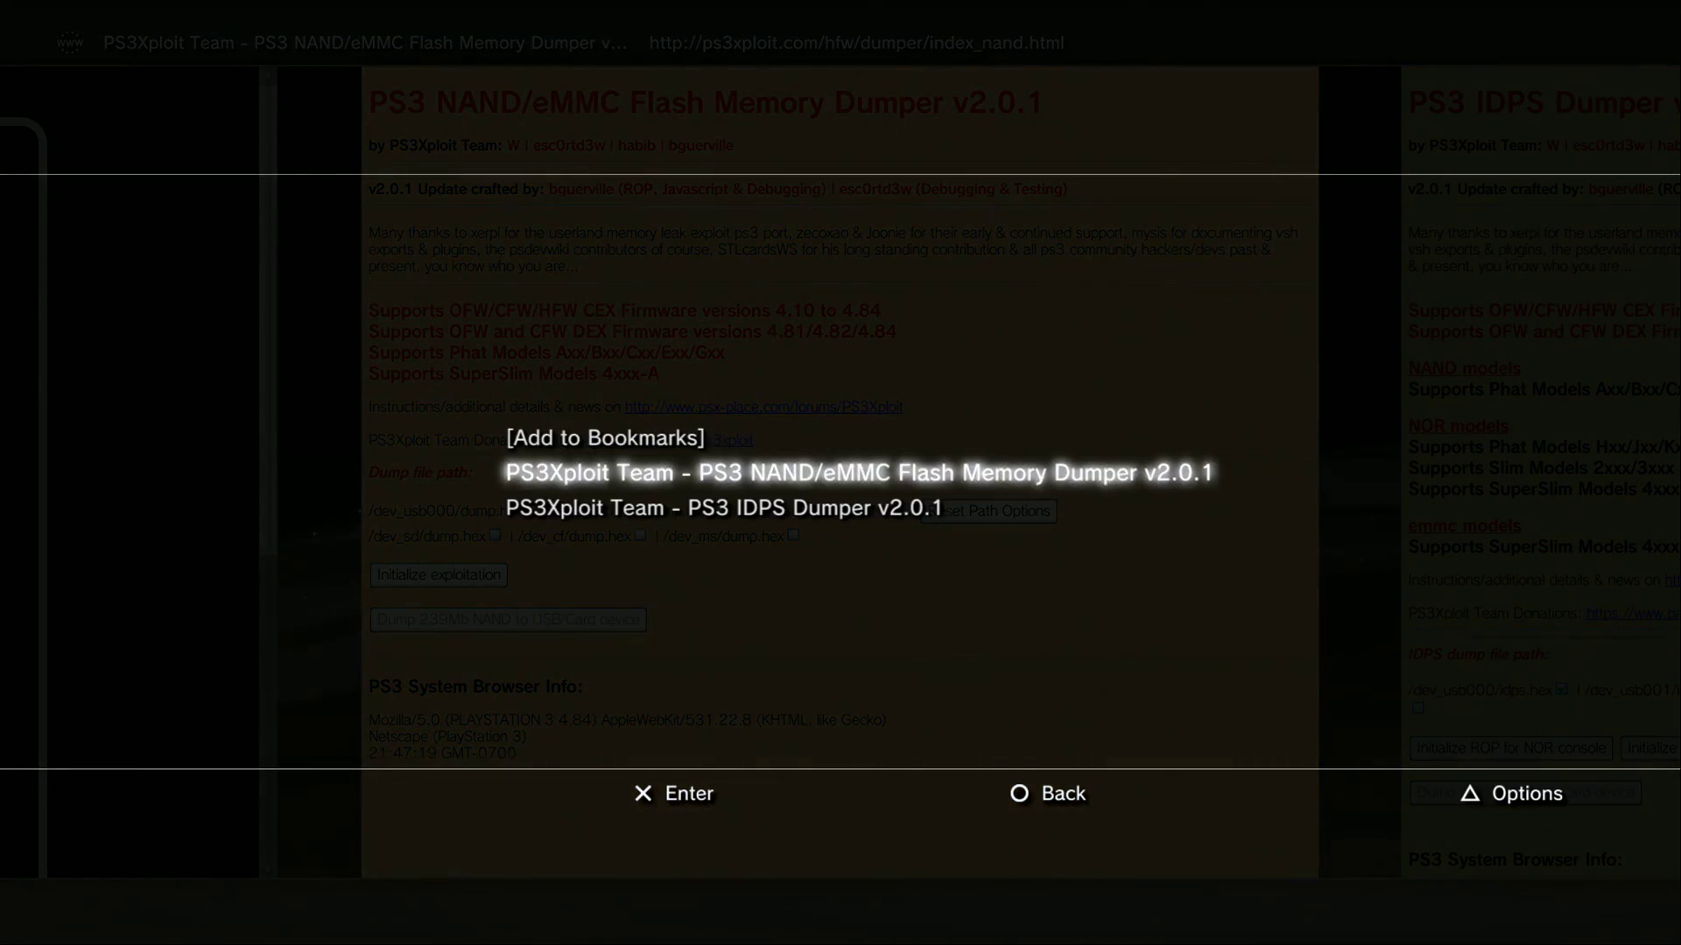
{"action": "key", "text": "Return"}
Return to the PS3Xploit home page, open the 4.84 HFW/CFW NOR page for dumping flash to USB and dismiss its firmware notice
{"action": "key", "text": "ctrl+shift+Tab"}
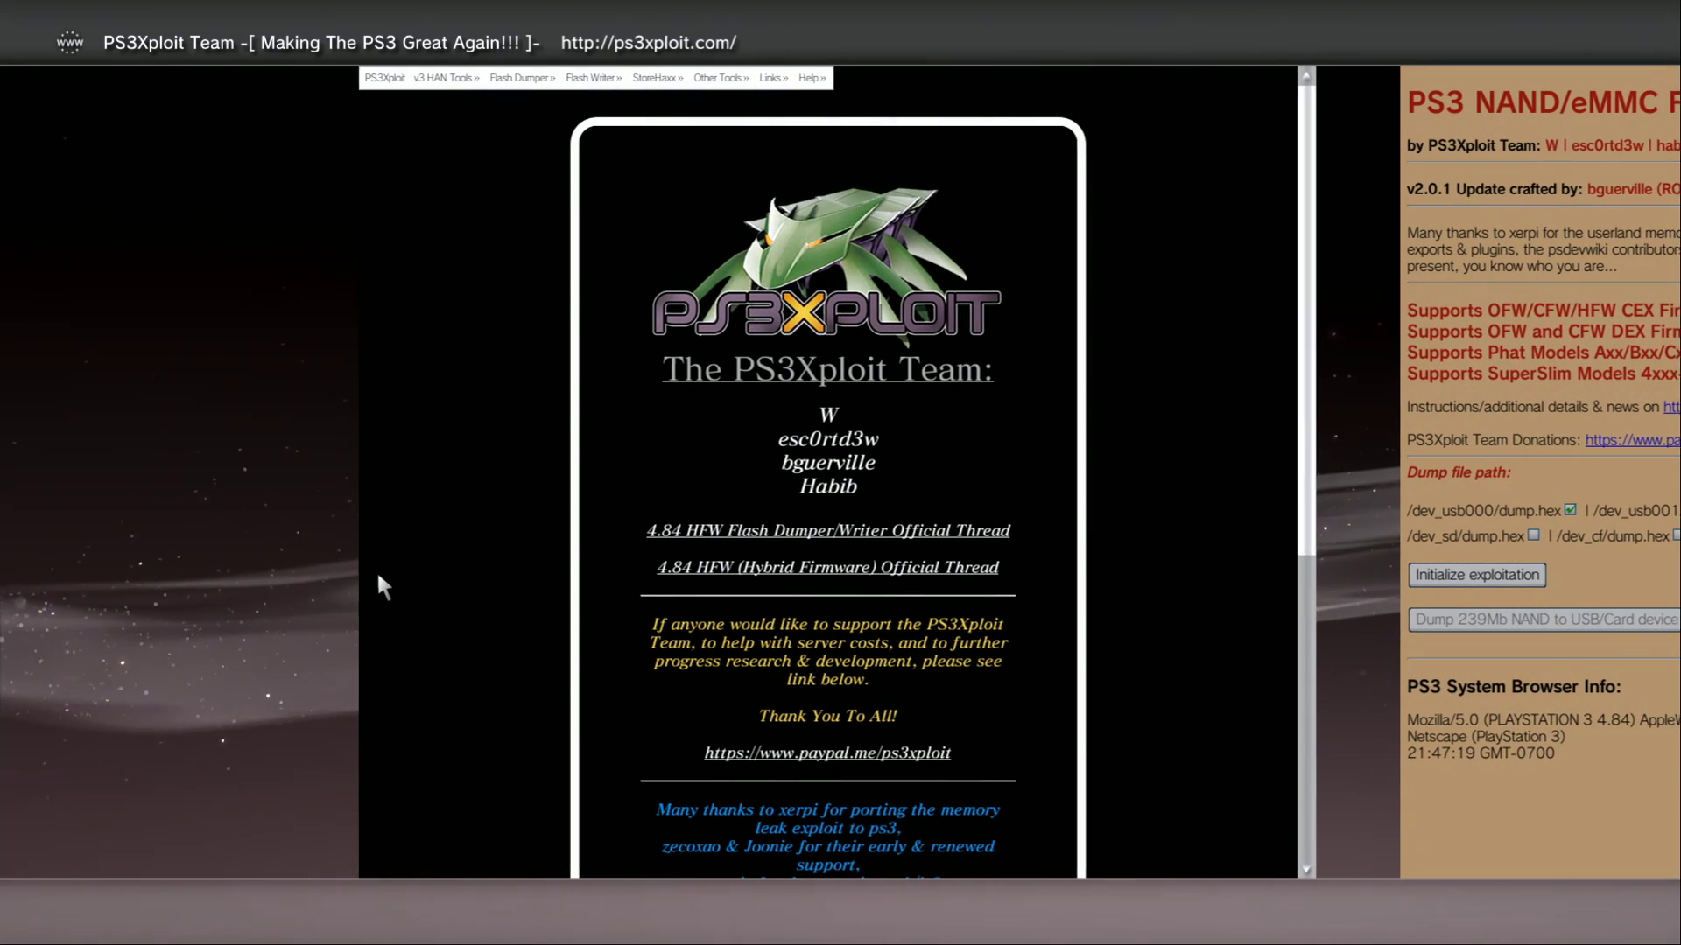
{"action": "mouse_move", "coordinate": [605, 118]}
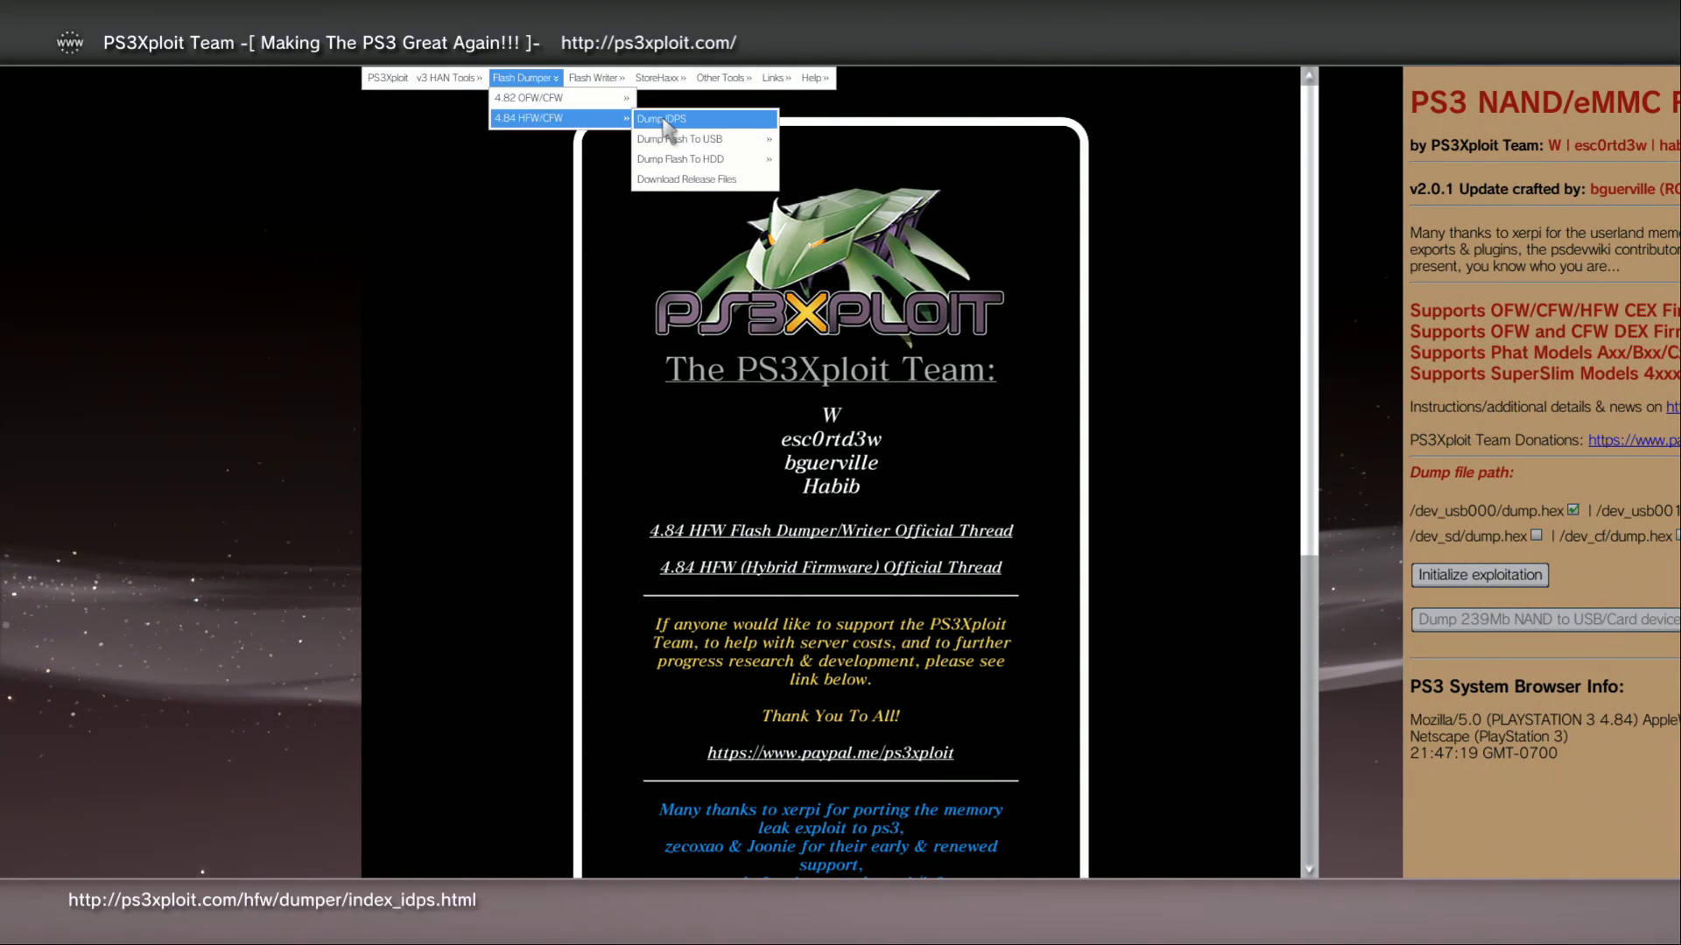
{"action": "mouse_move", "coordinate": [700, 141]}
{"action": "left_click", "coordinate": [813, 153]}
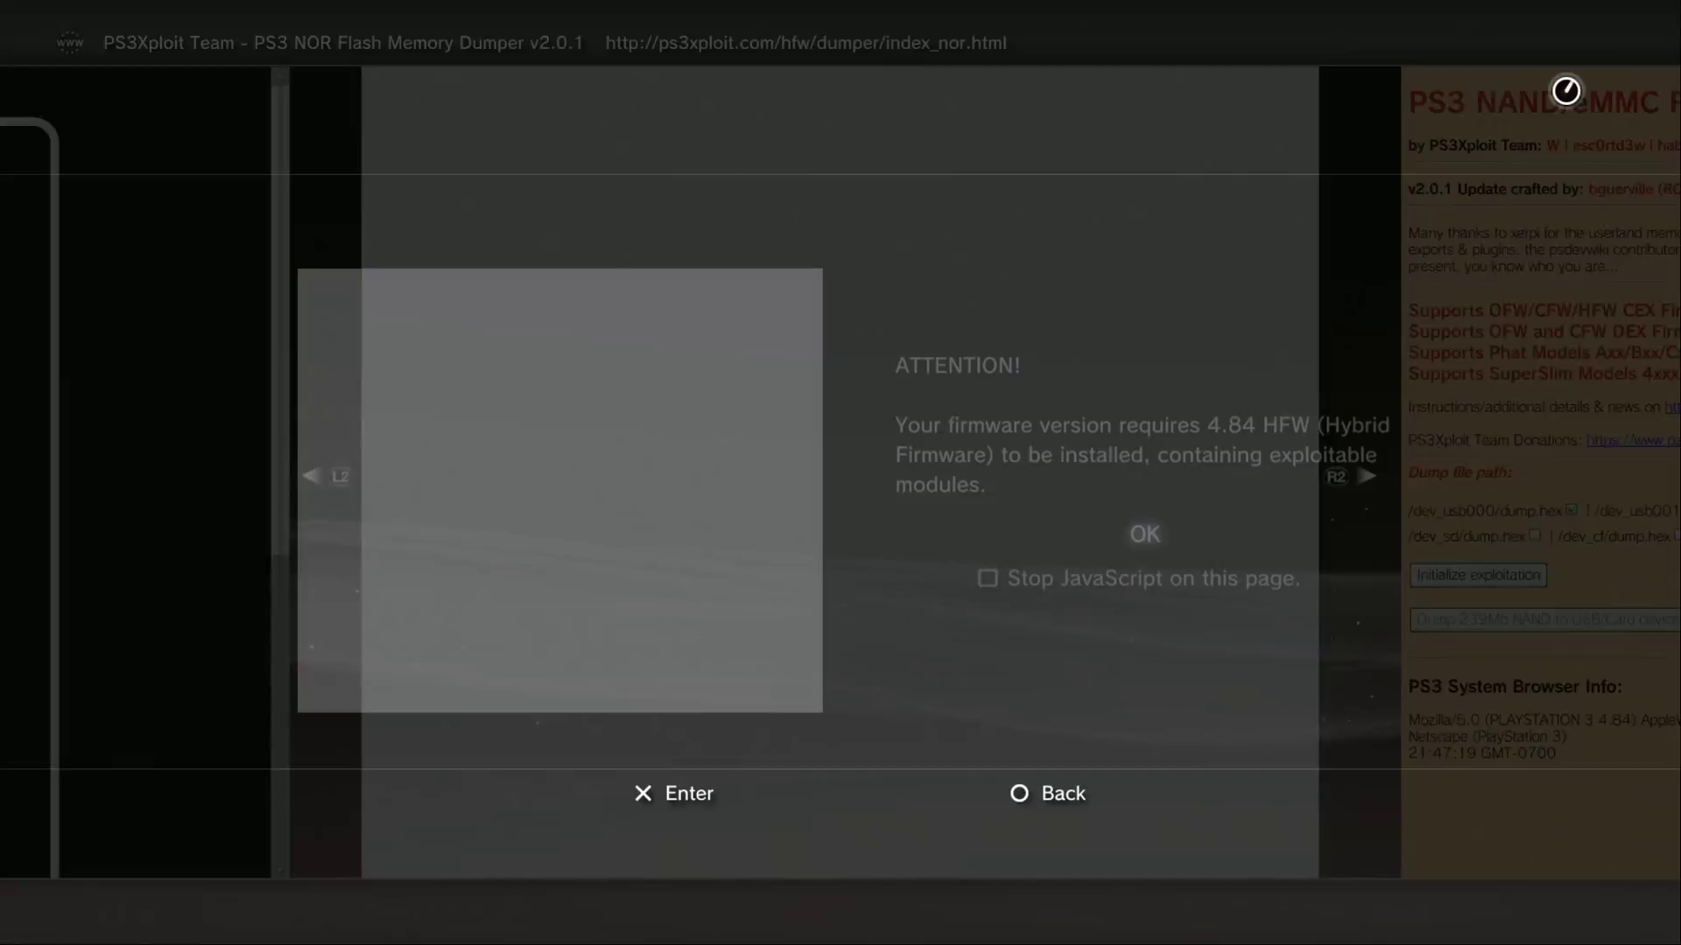
{"action": "key", "text": "Return"}
Add the PS3 NOR Flash Memory Dumper v2.0.1 page to My Bookmarks
{"action": "key", "text": "Menu"}
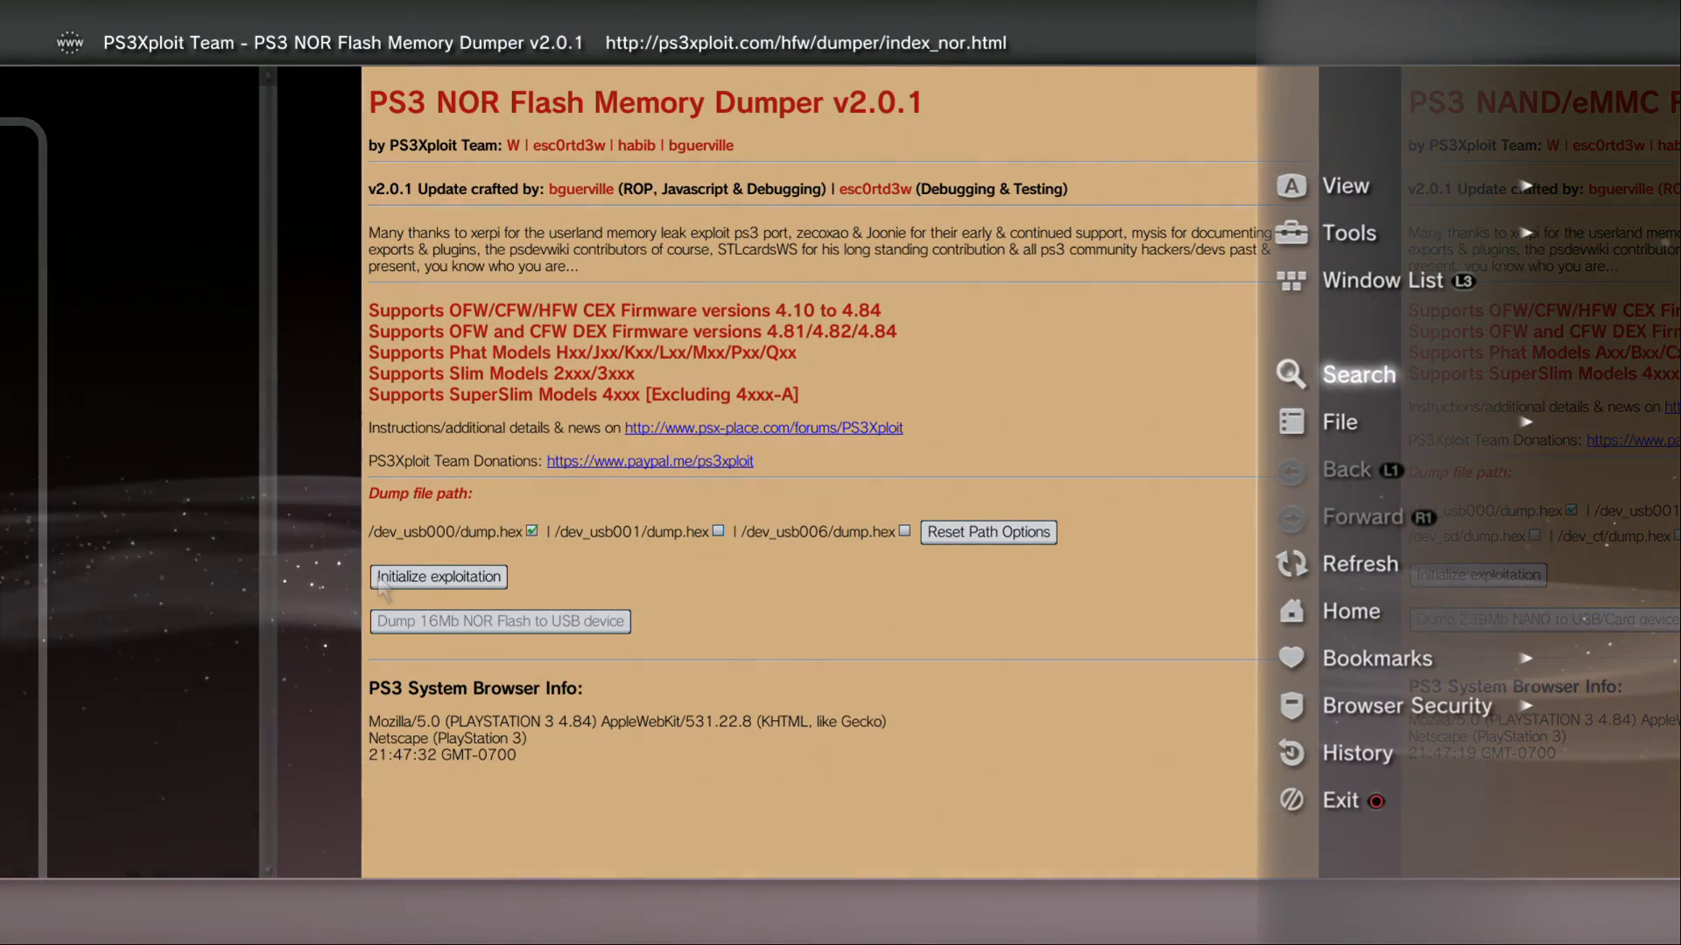
{"action": "key", "text": "Return"}
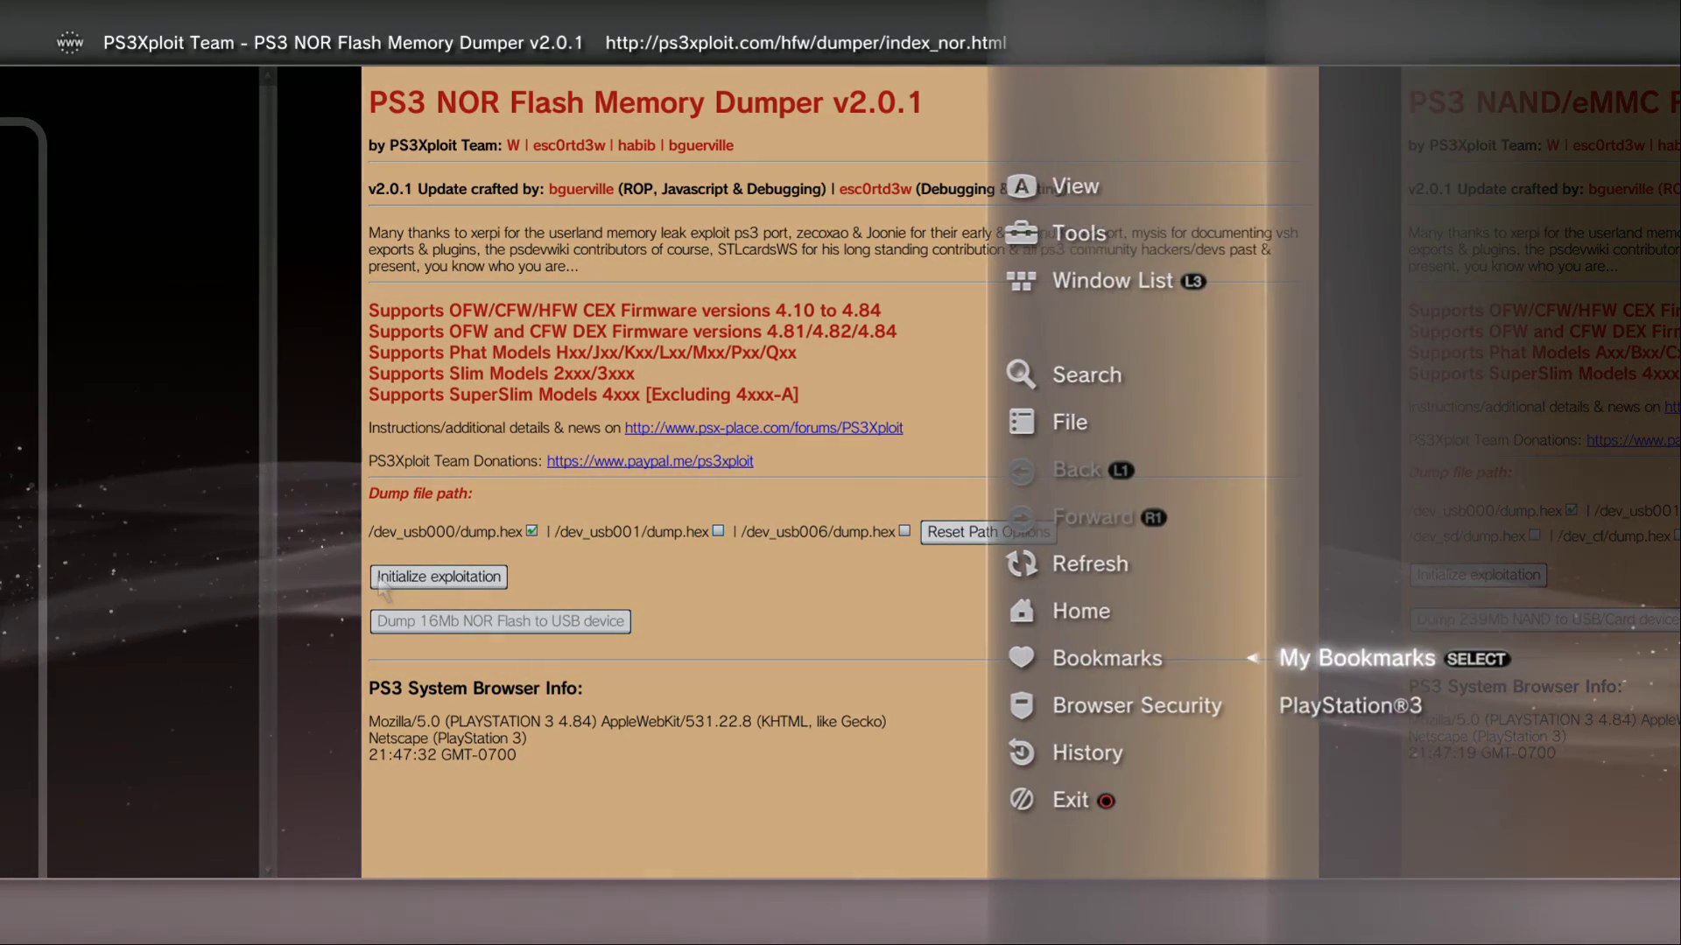
{"action": "key", "text": "Return"}
{"action": "key", "text": "Return"}
{"action": "key", "text": "Escape"}
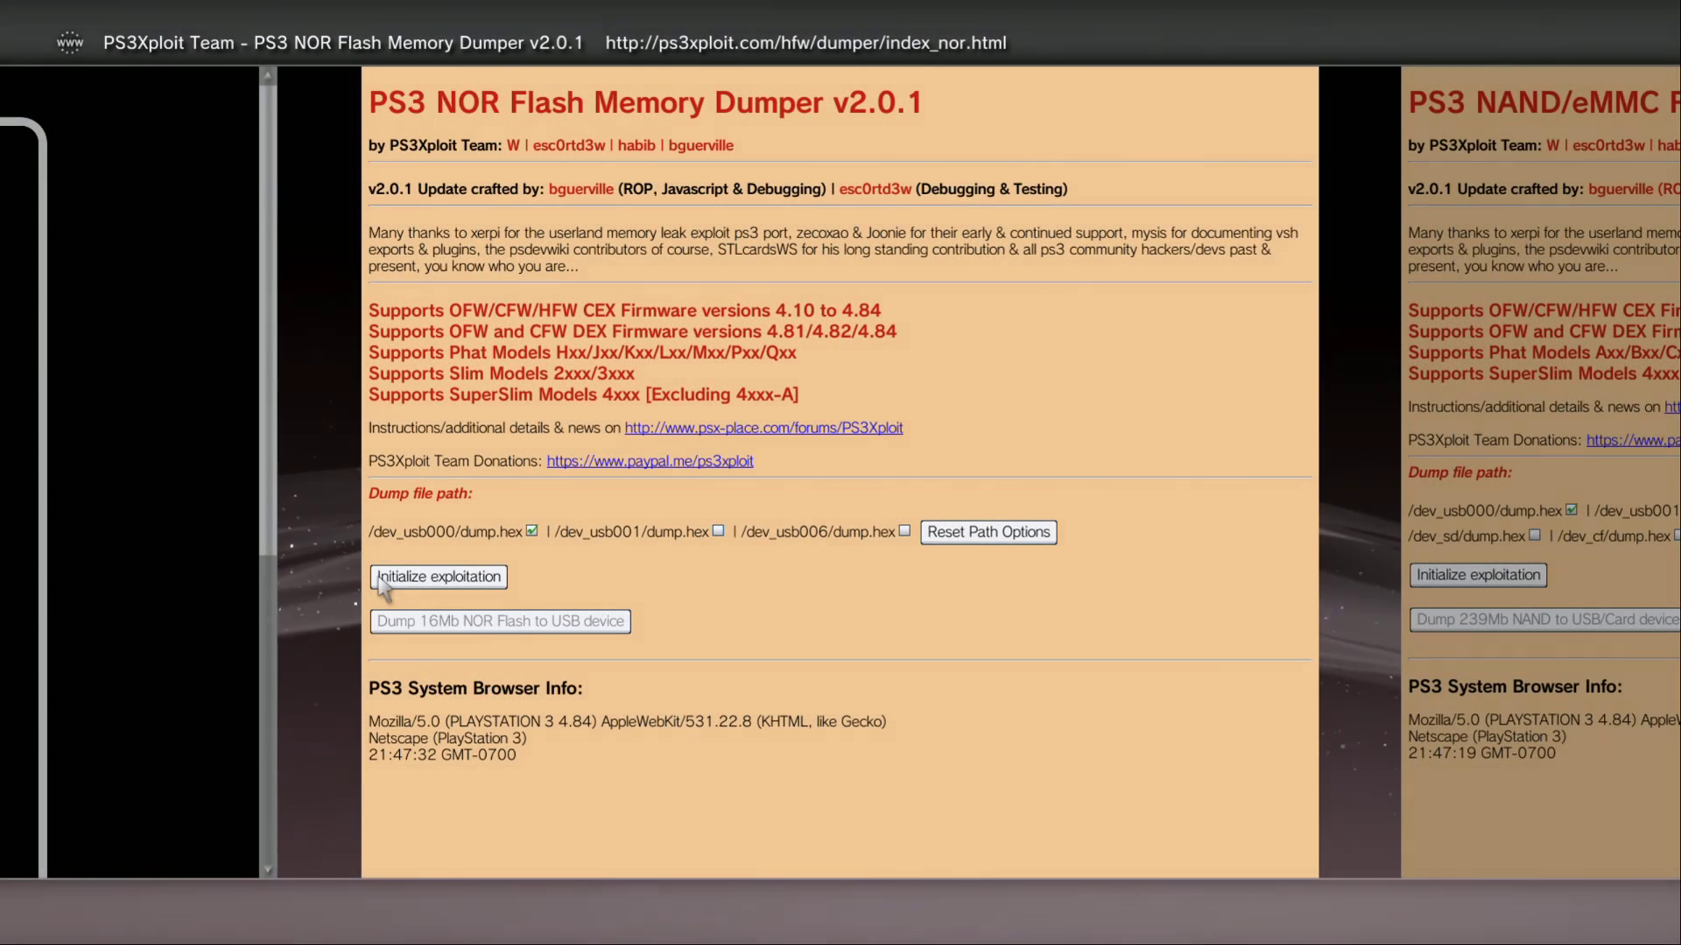
Return to the PS3Xploit home page and open the 4.84 HFW/CFW NAND/eMMC page for dumping flash to HDD
{"action": "key", "text": "Left"}
{"action": "key", "text": "Right"}
{"action": "key", "text": "Right"}
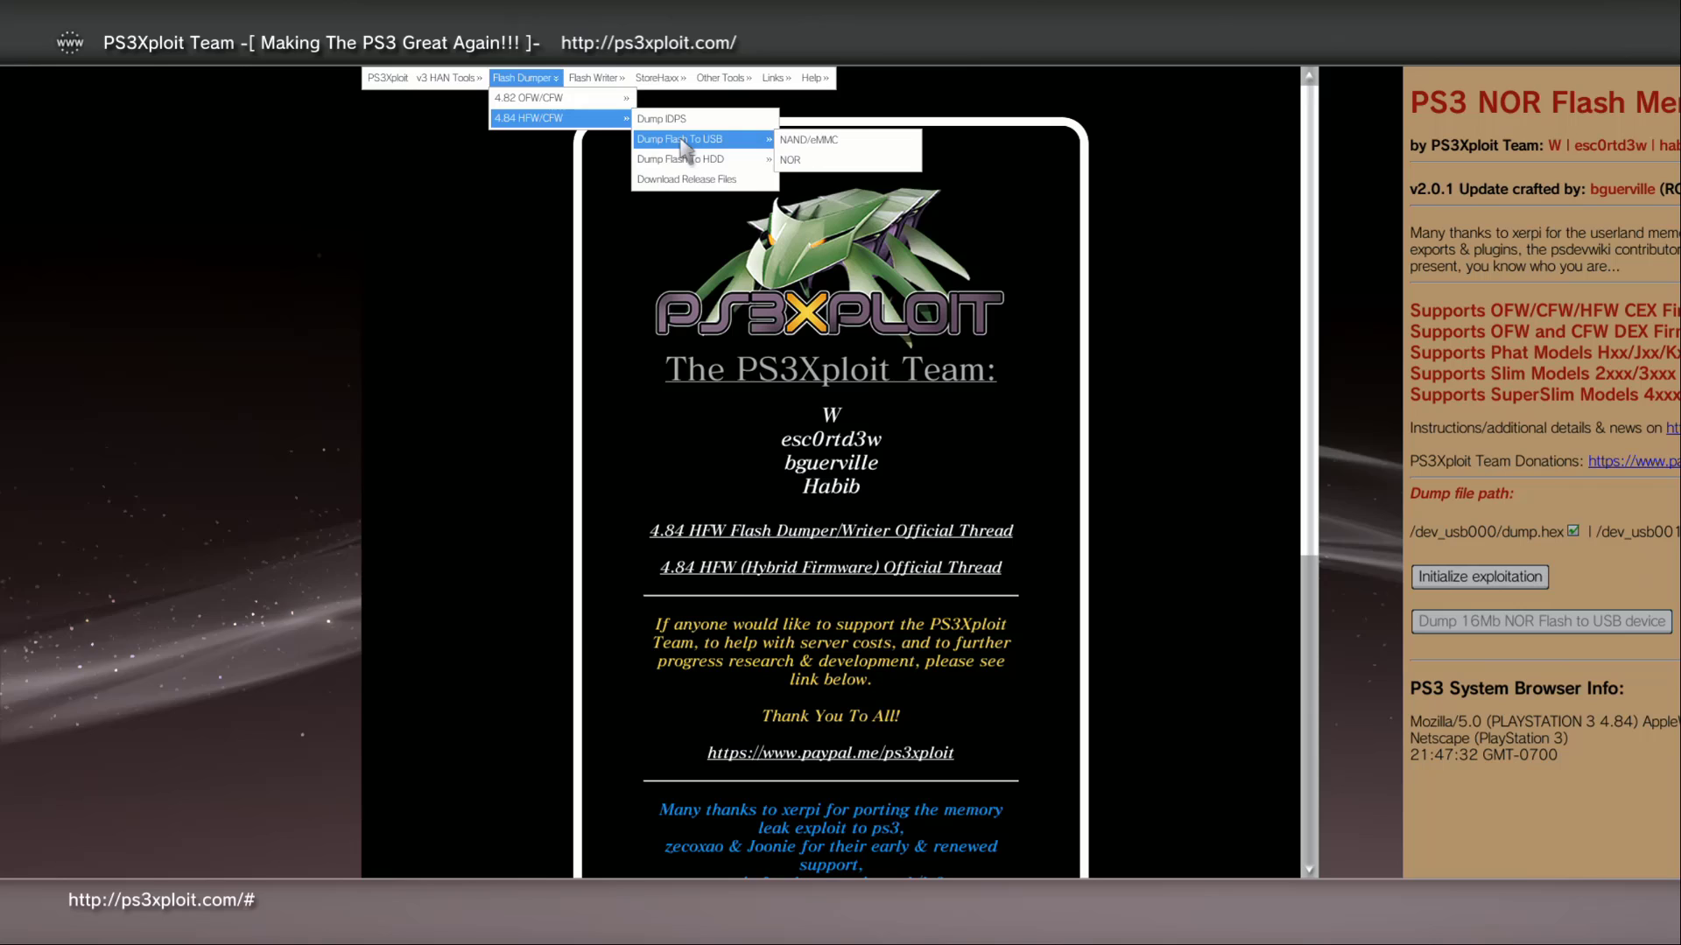
{"action": "mouse_move", "coordinate": [683, 168]}
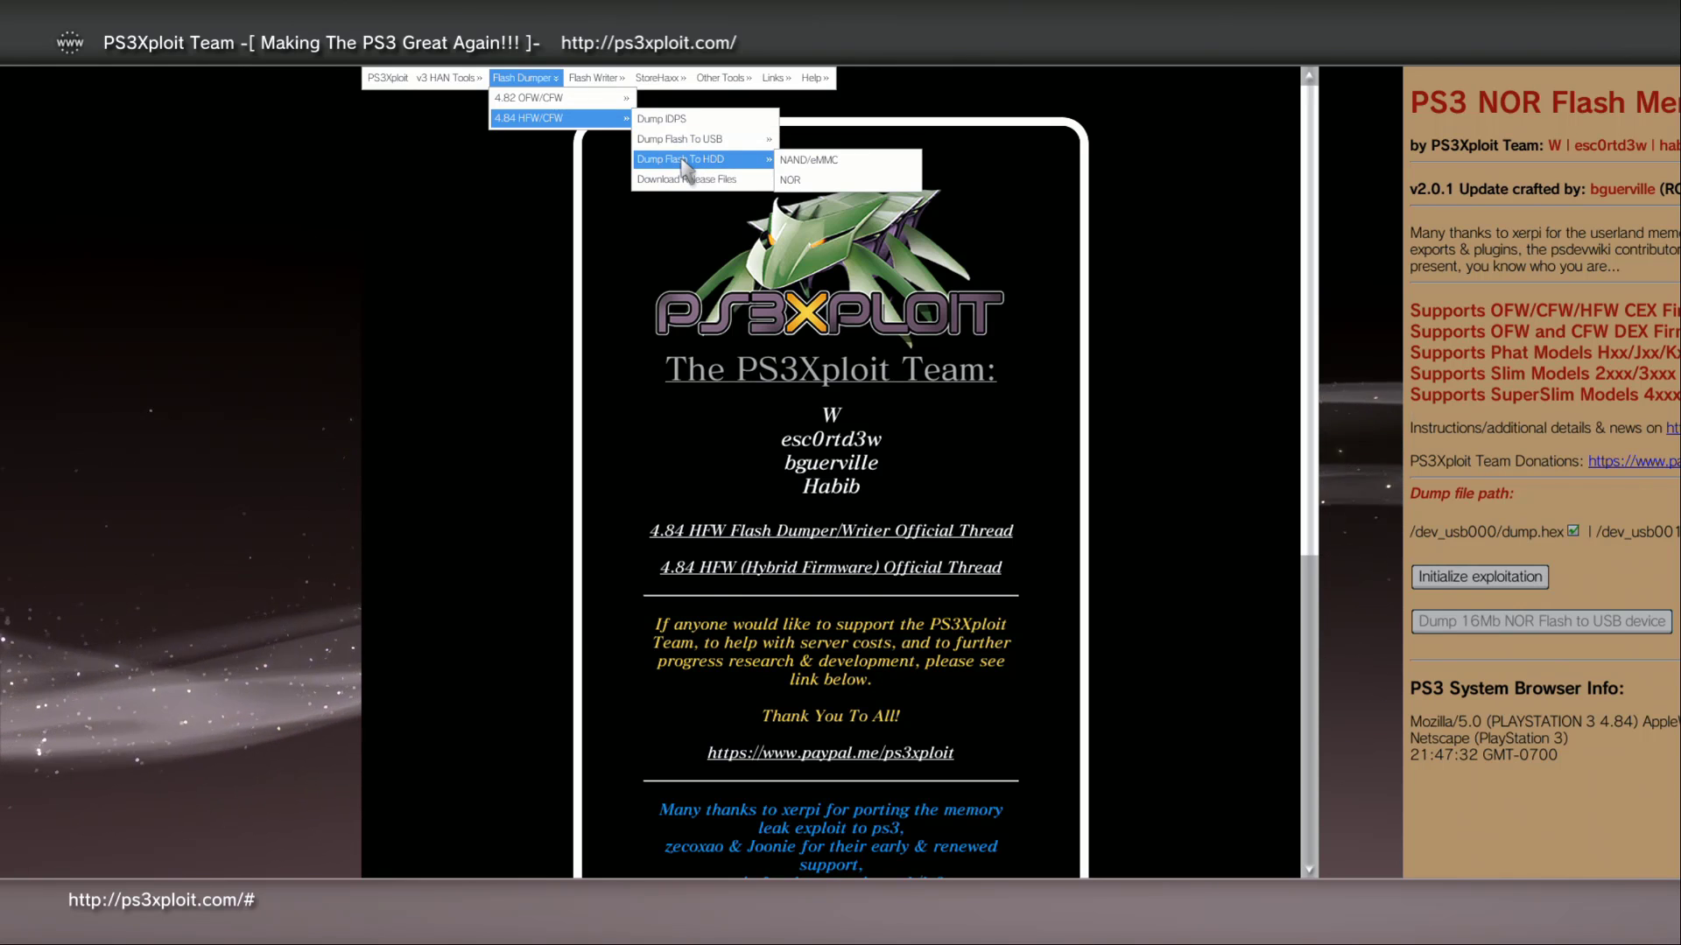
{"action": "left_click", "coordinate": [811, 163]}
{"action": "key", "text": "Return"}
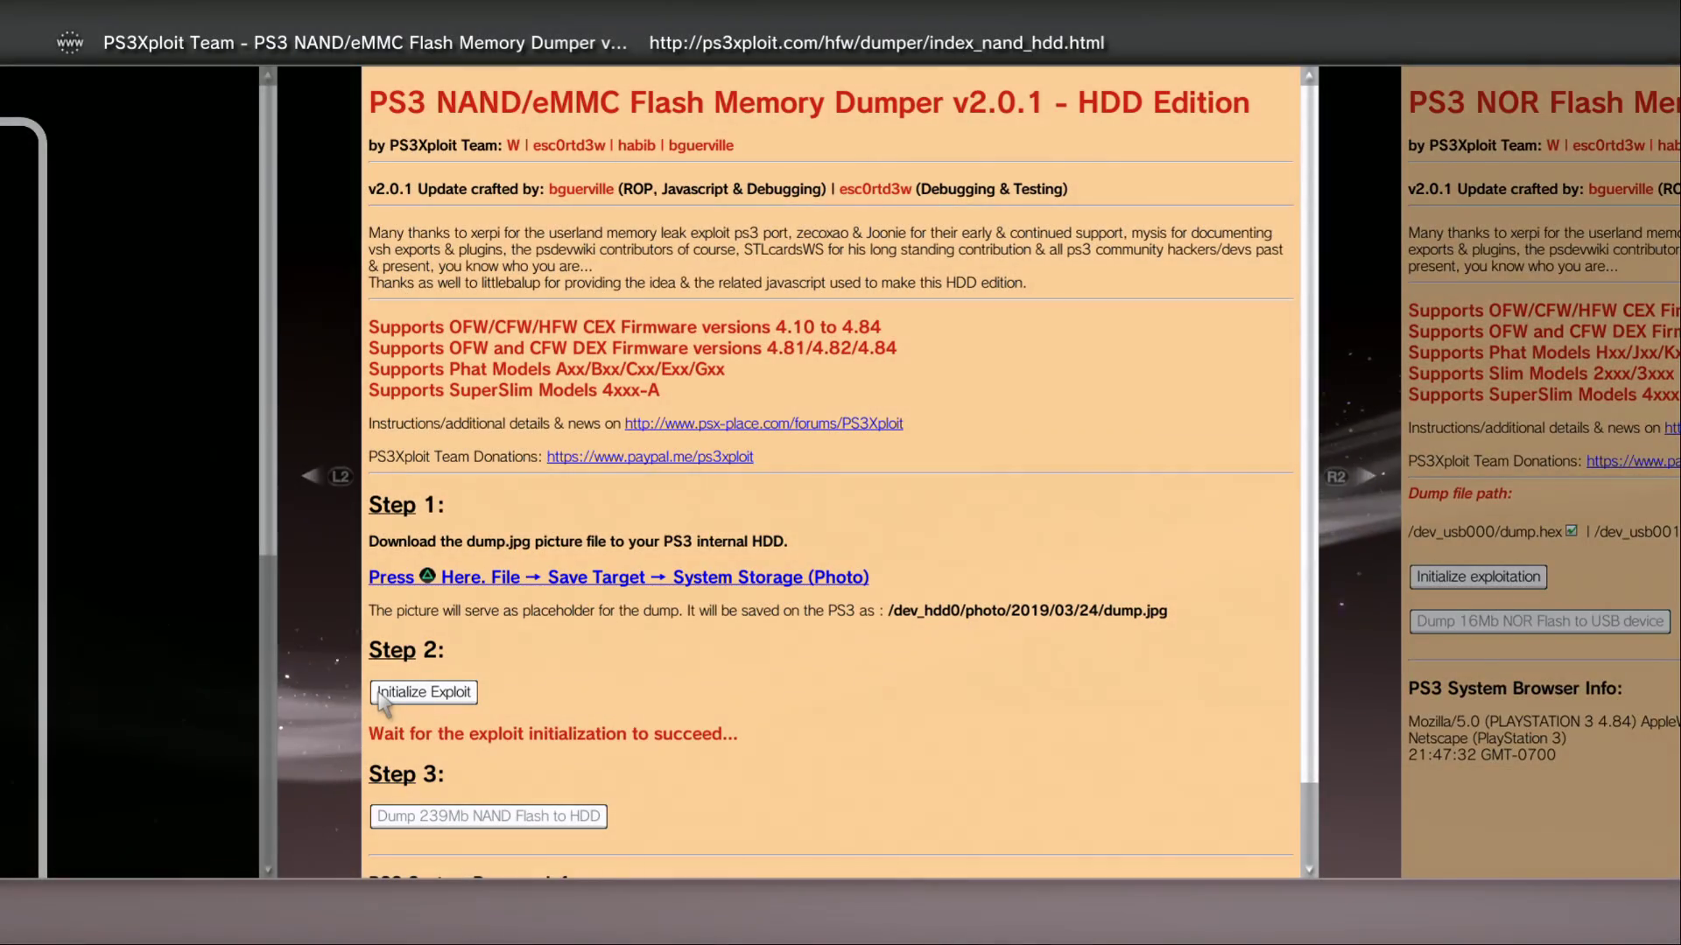
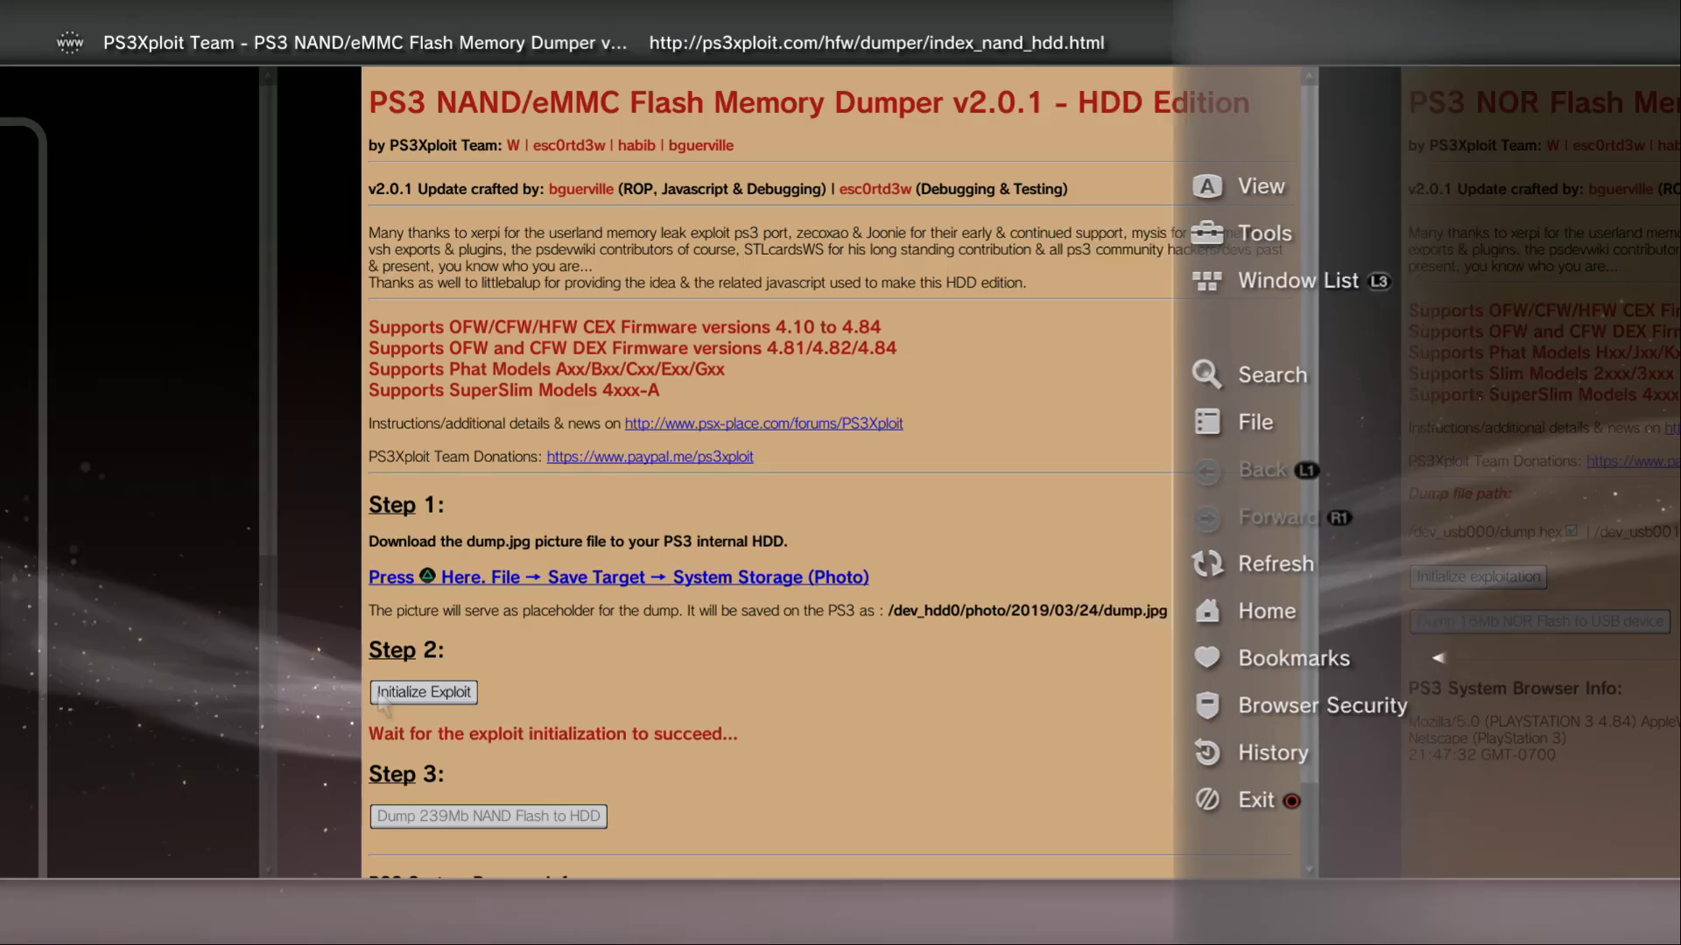
Add the PS3 NAND/eMMC Flash Memory Dumper v2.0.1 - HDD Edition page to My Bookmarks
{"action": "key", "text": "Right"}
{"action": "key", "text": "Return"}
{"action": "key", "text": "Return"}
{"action": "key", "text": "Escape"}
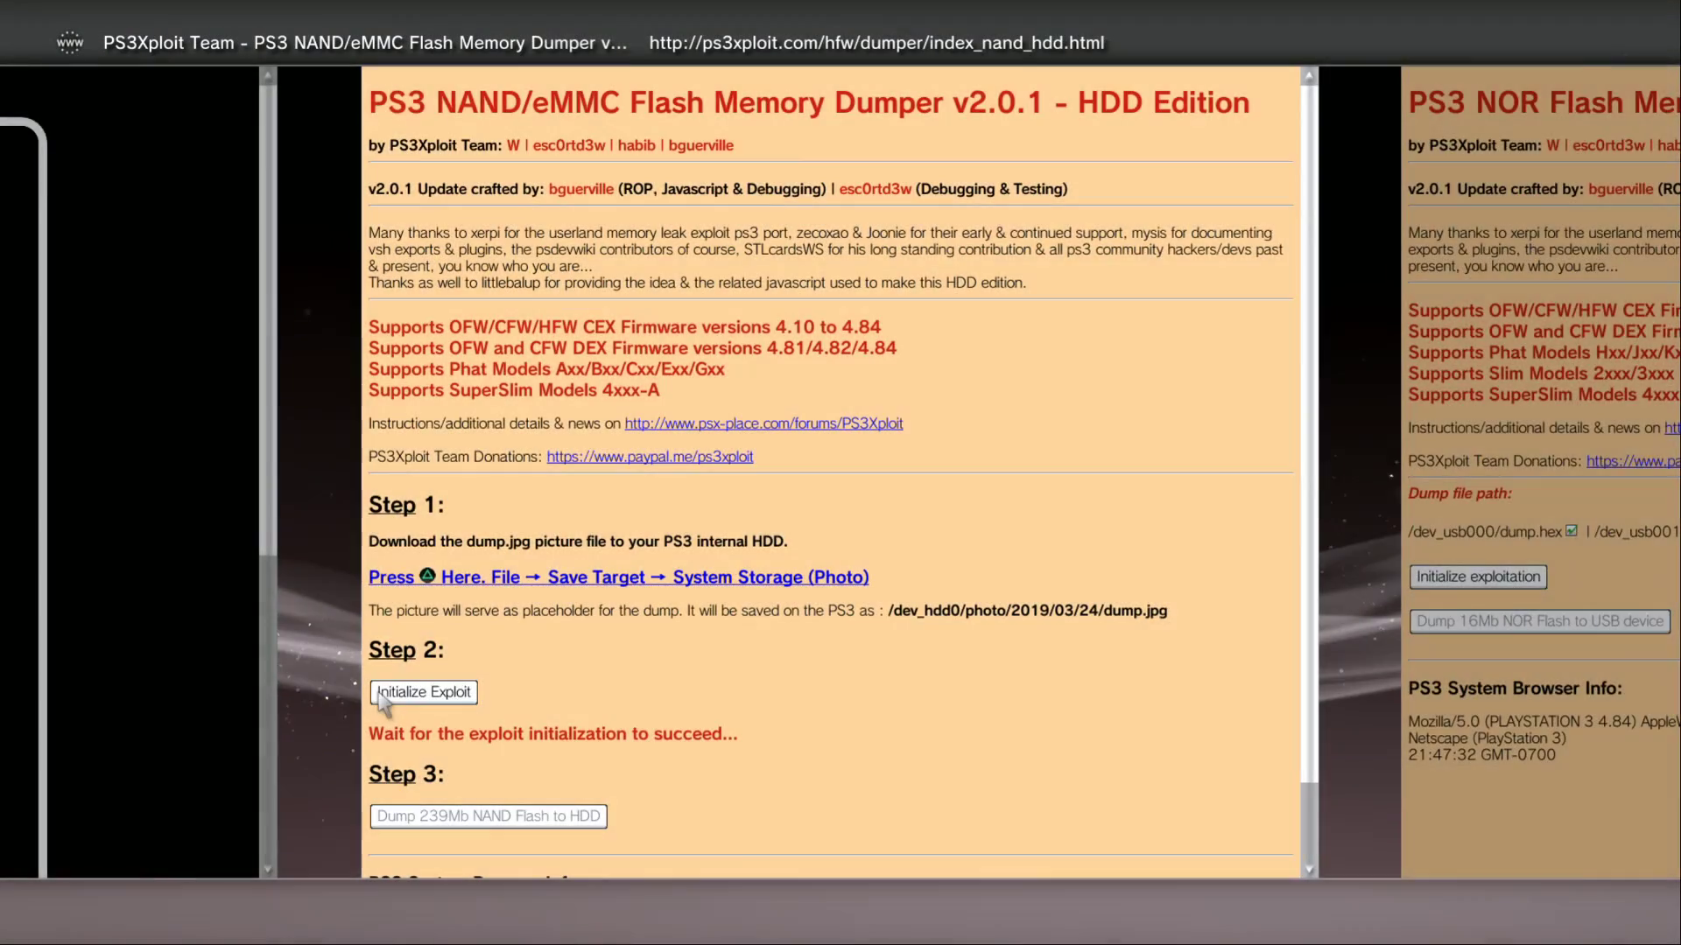
Return to the PS3Xploit home page, open the 4.84 HFW/CFW NOR page for dumping flash to HDD and dismiss its firmware notice
{"action": "key", "text": "alt+Left"}
{"action": "mouse_move", "coordinate": [448, 79]}
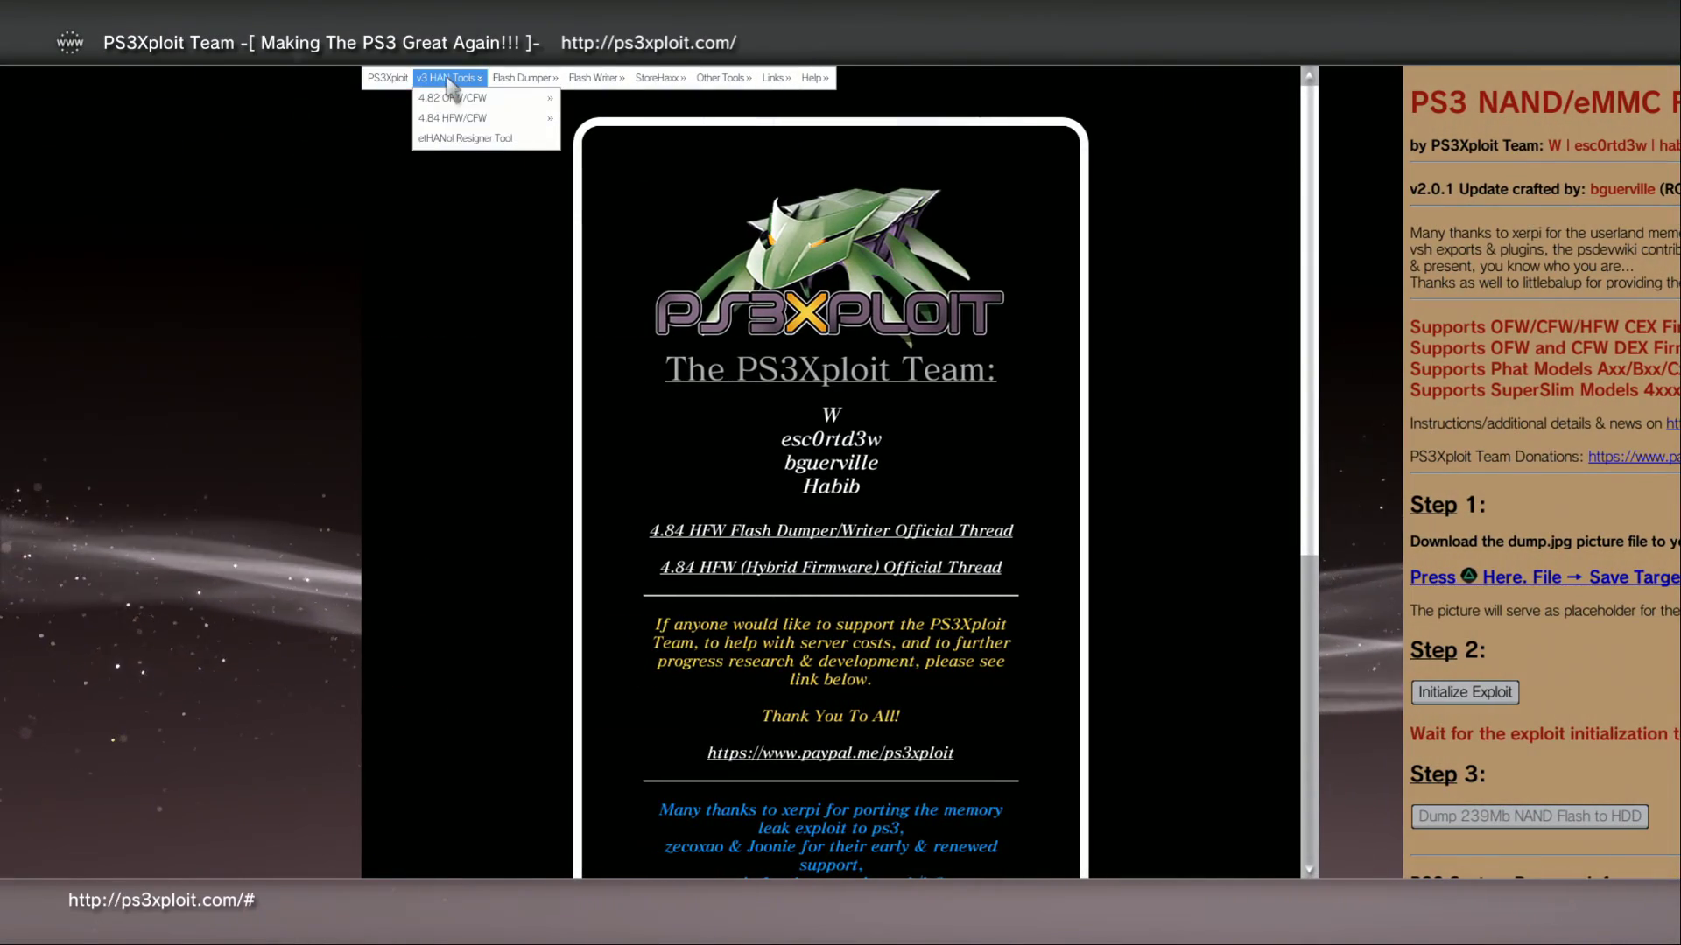
{"action": "mouse_move", "coordinate": [524, 80]}
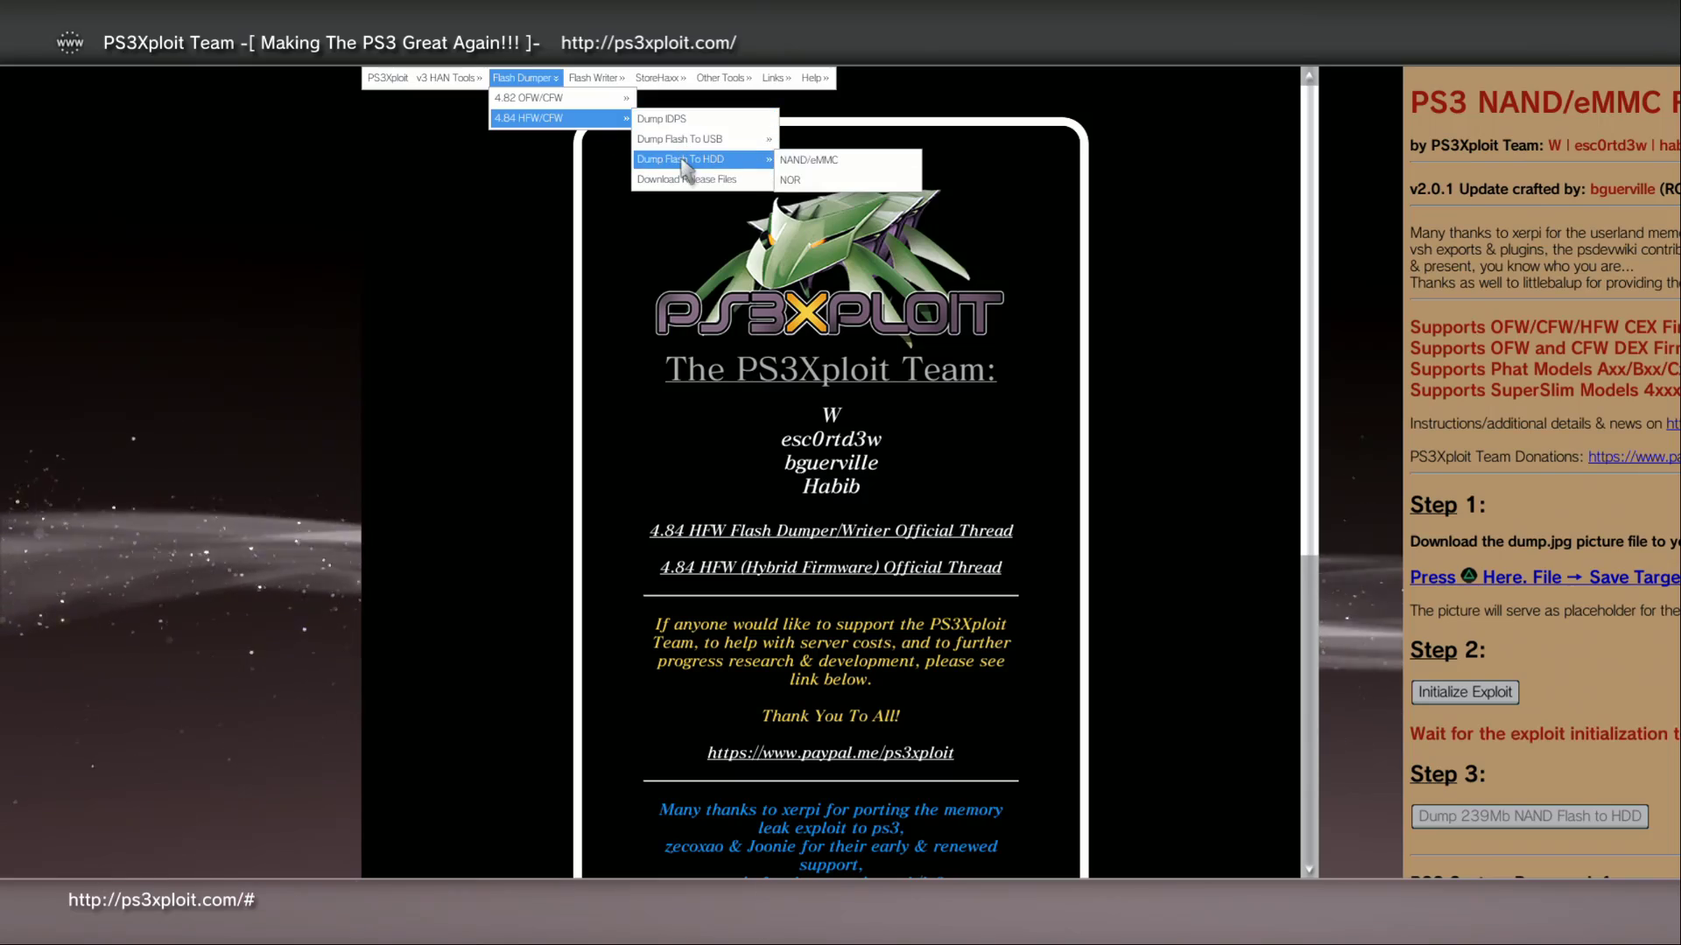
{"action": "left_click", "coordinate": [793, 182]}
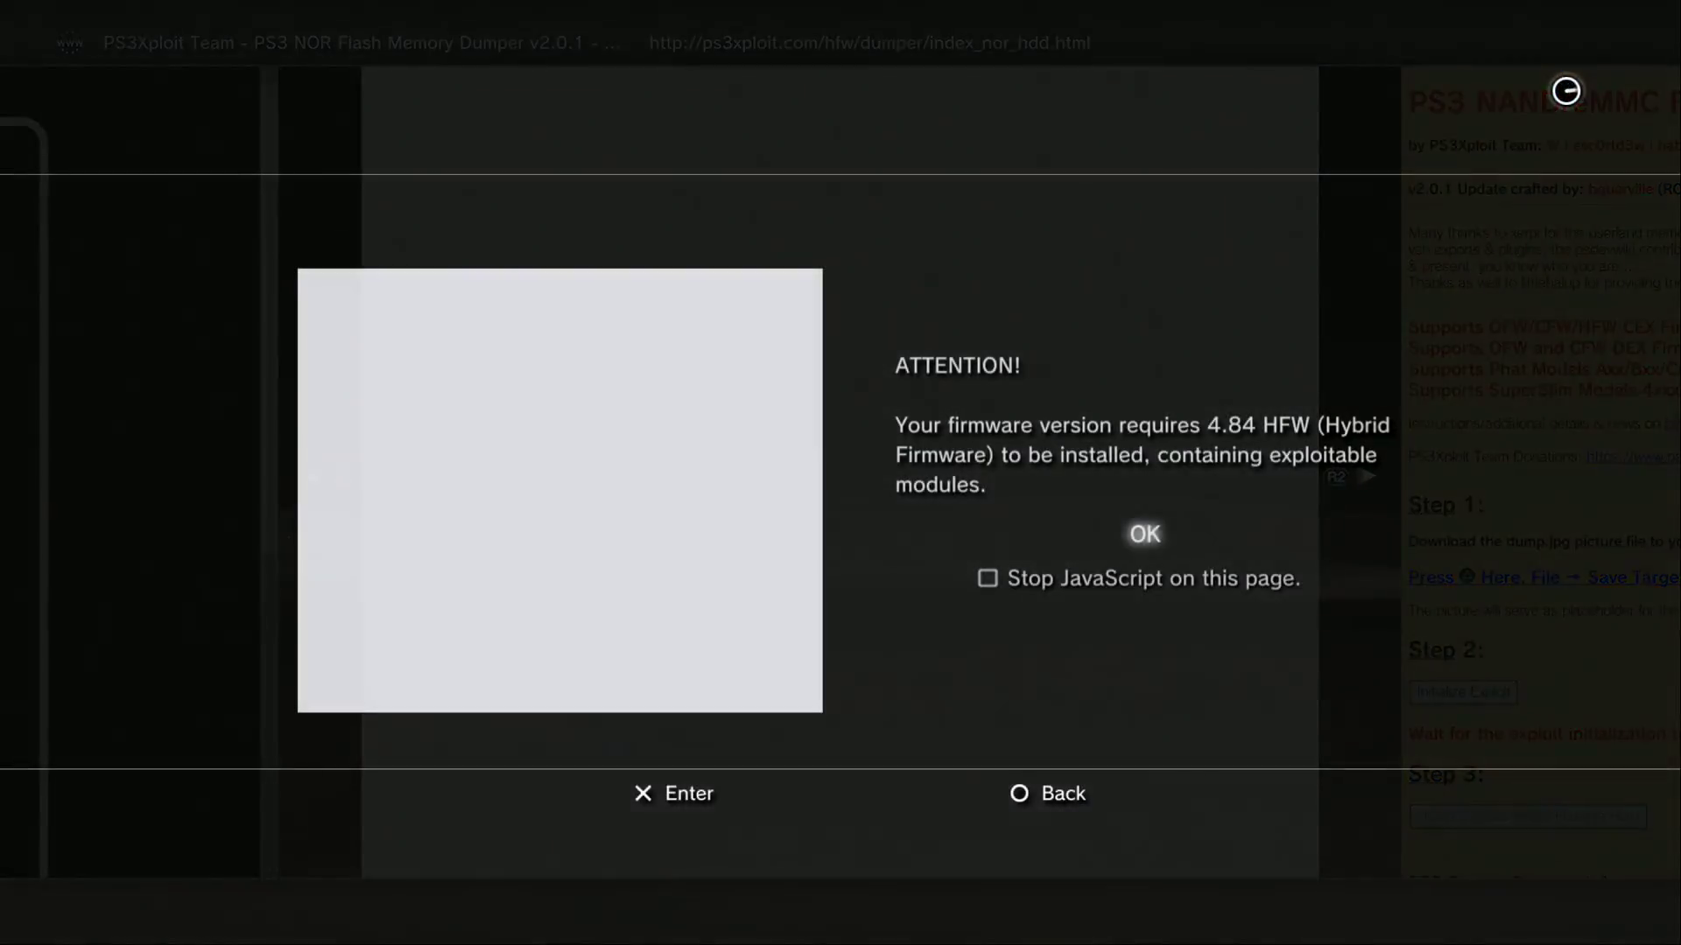
{"action": "key", "text": "Return"}
Add the PS3 NOR Flash Memory Dumper v2.0.1 - HDD Edition page to My Bookmarks
{"action": "key", "text": "Menu"}
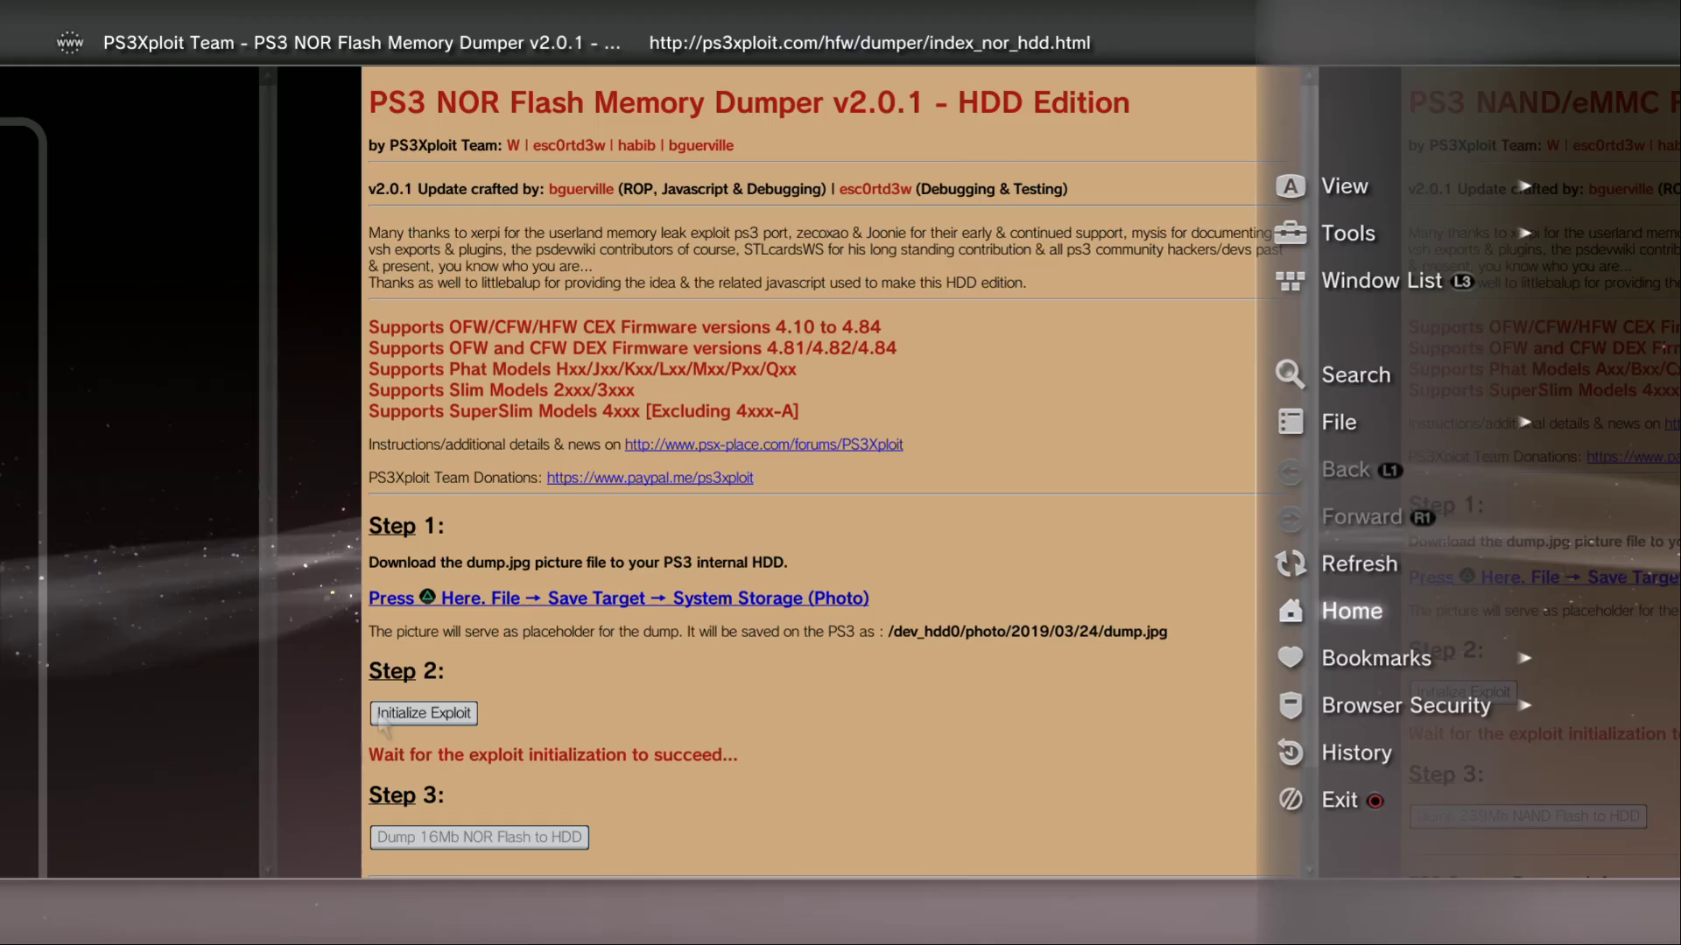
{"action": "key", "text": "Return"}
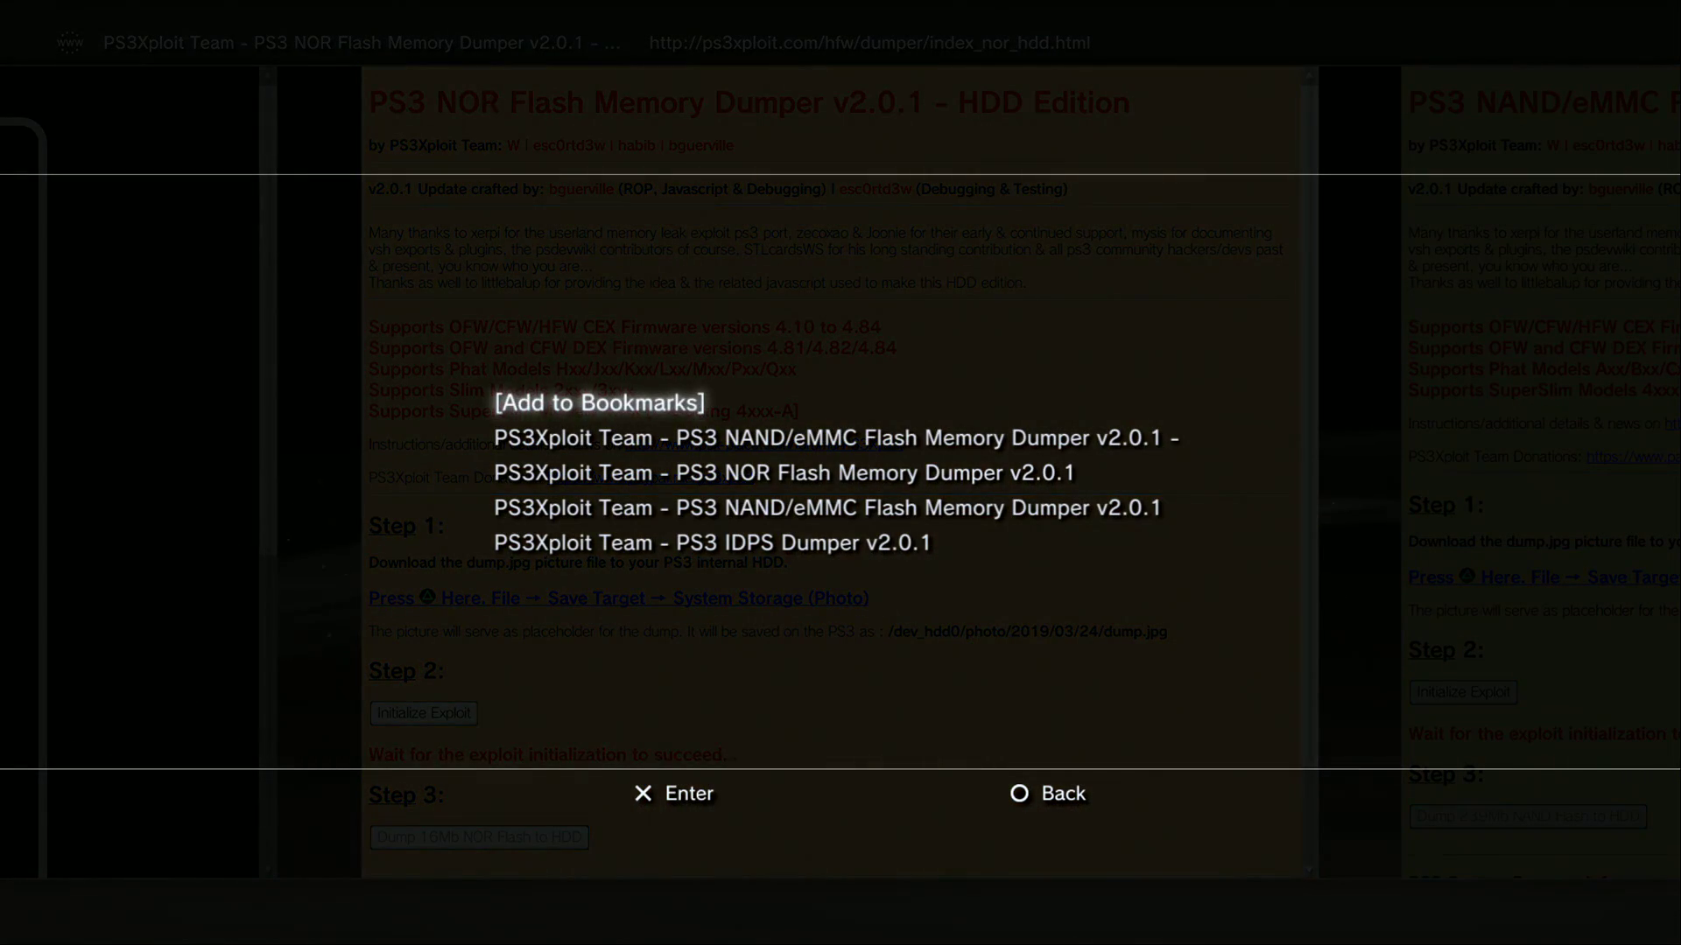
{"action": "key", "text": "Return"}
{"action": "key", "text": "Escape"}
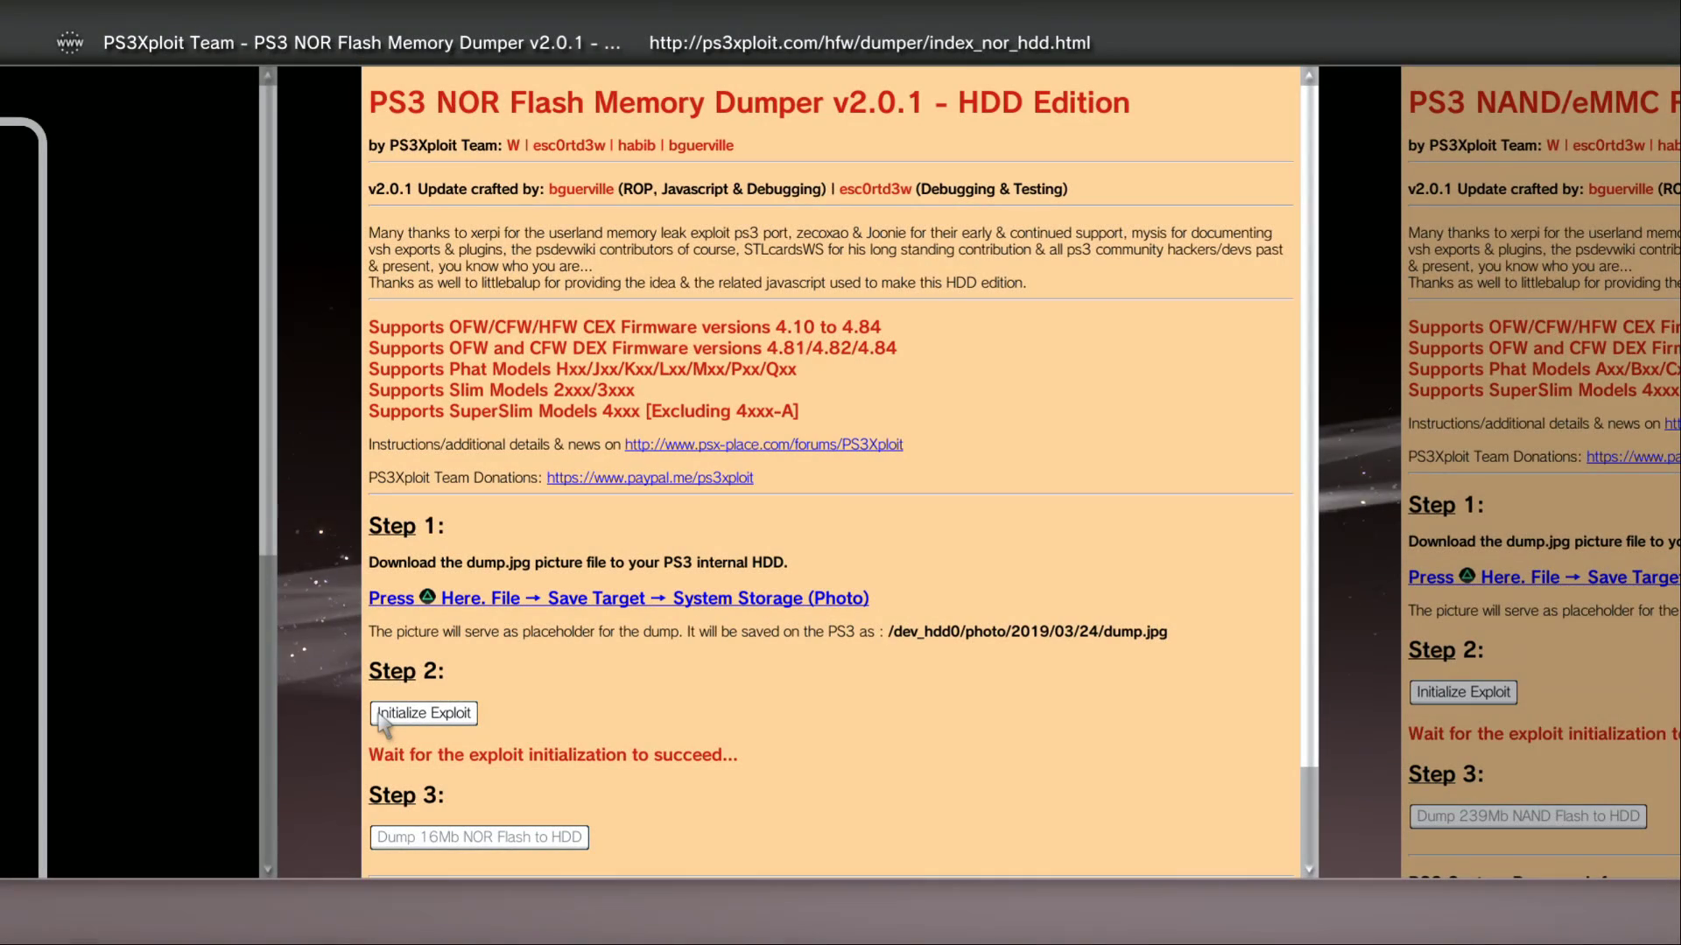
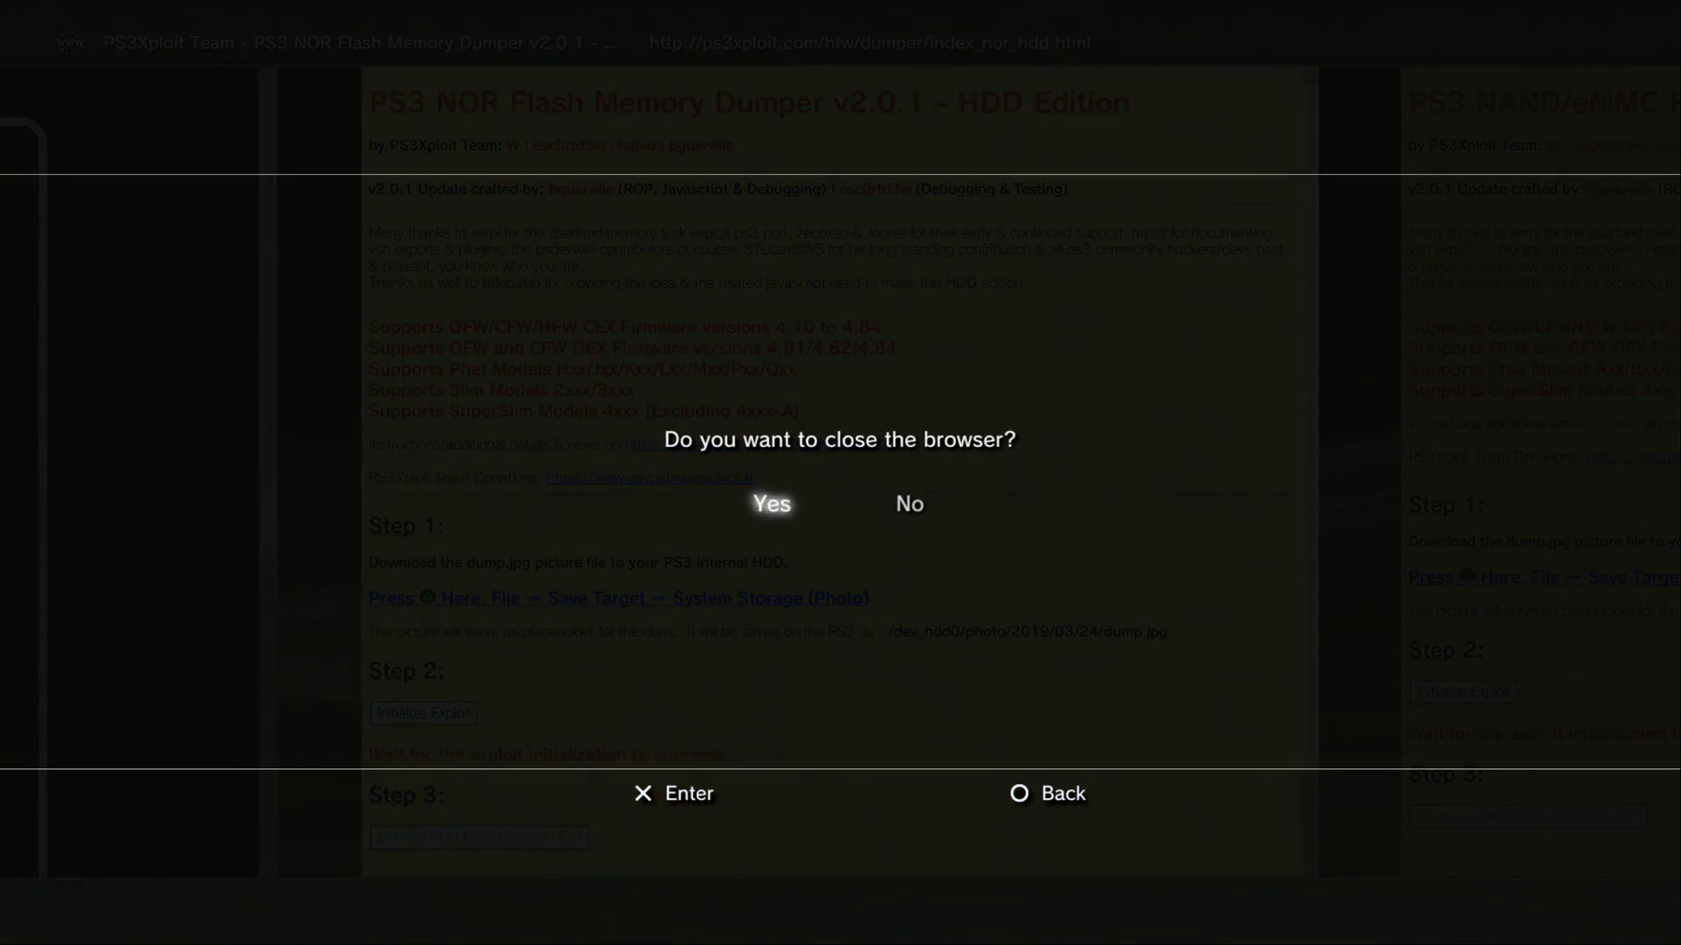
Close and relaunch the Internet Browser, and bring up the list of saved bookmarks
{"action": "key", "text": "Return"}
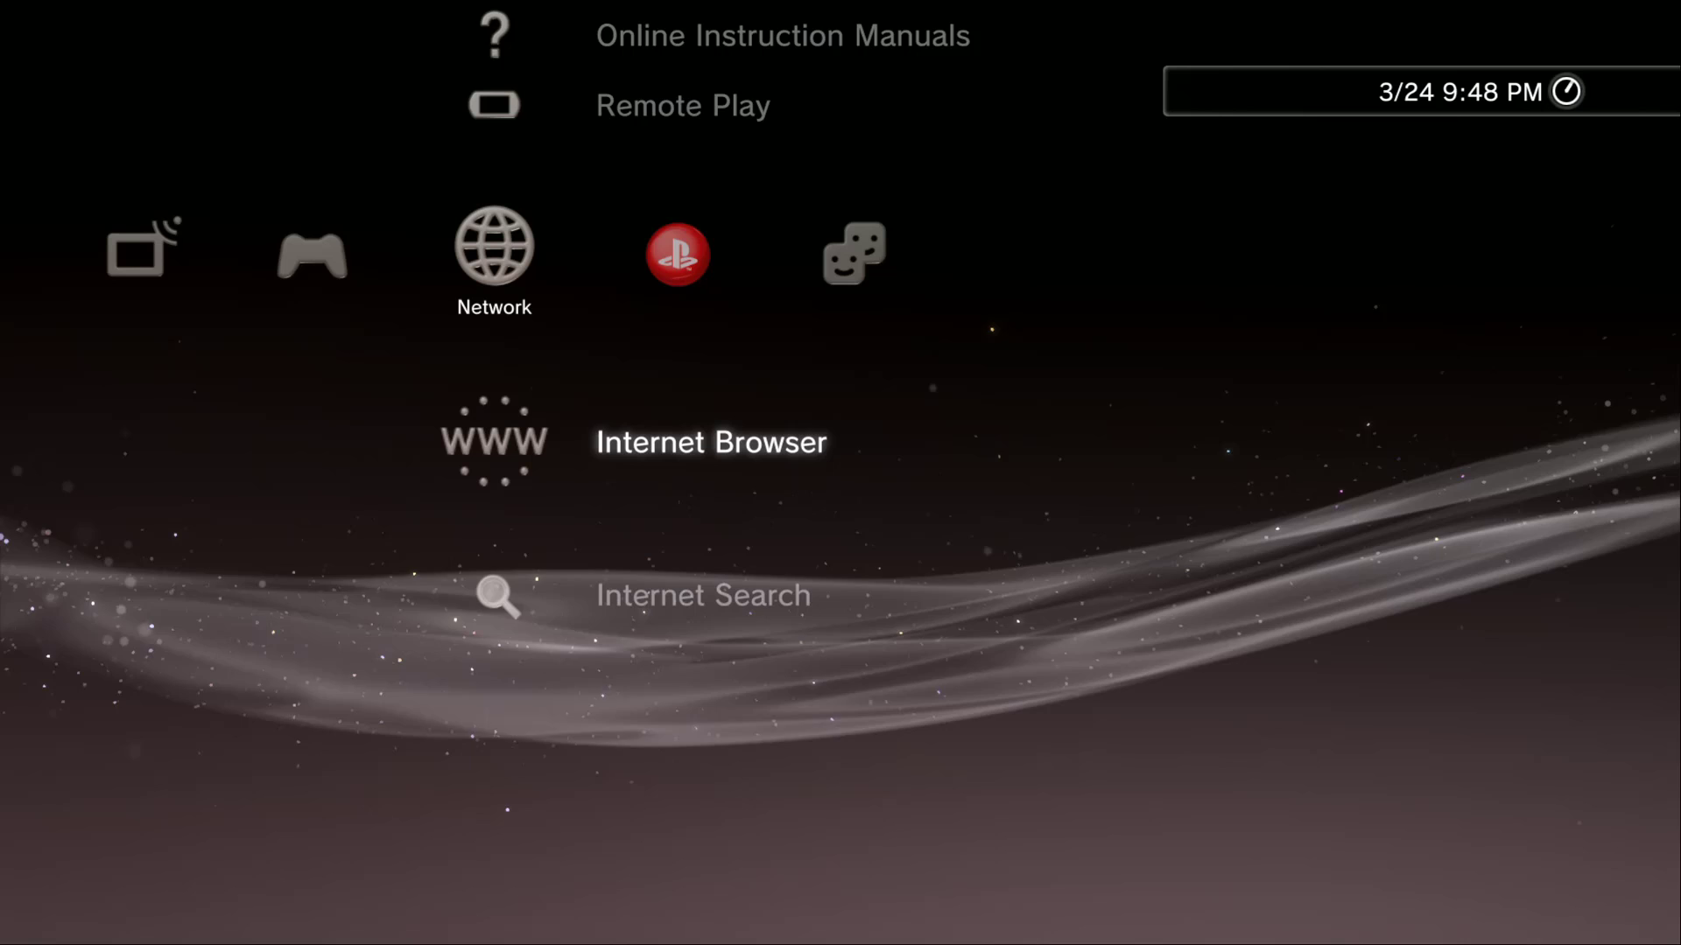
{"action": "key", "text": "Return"}
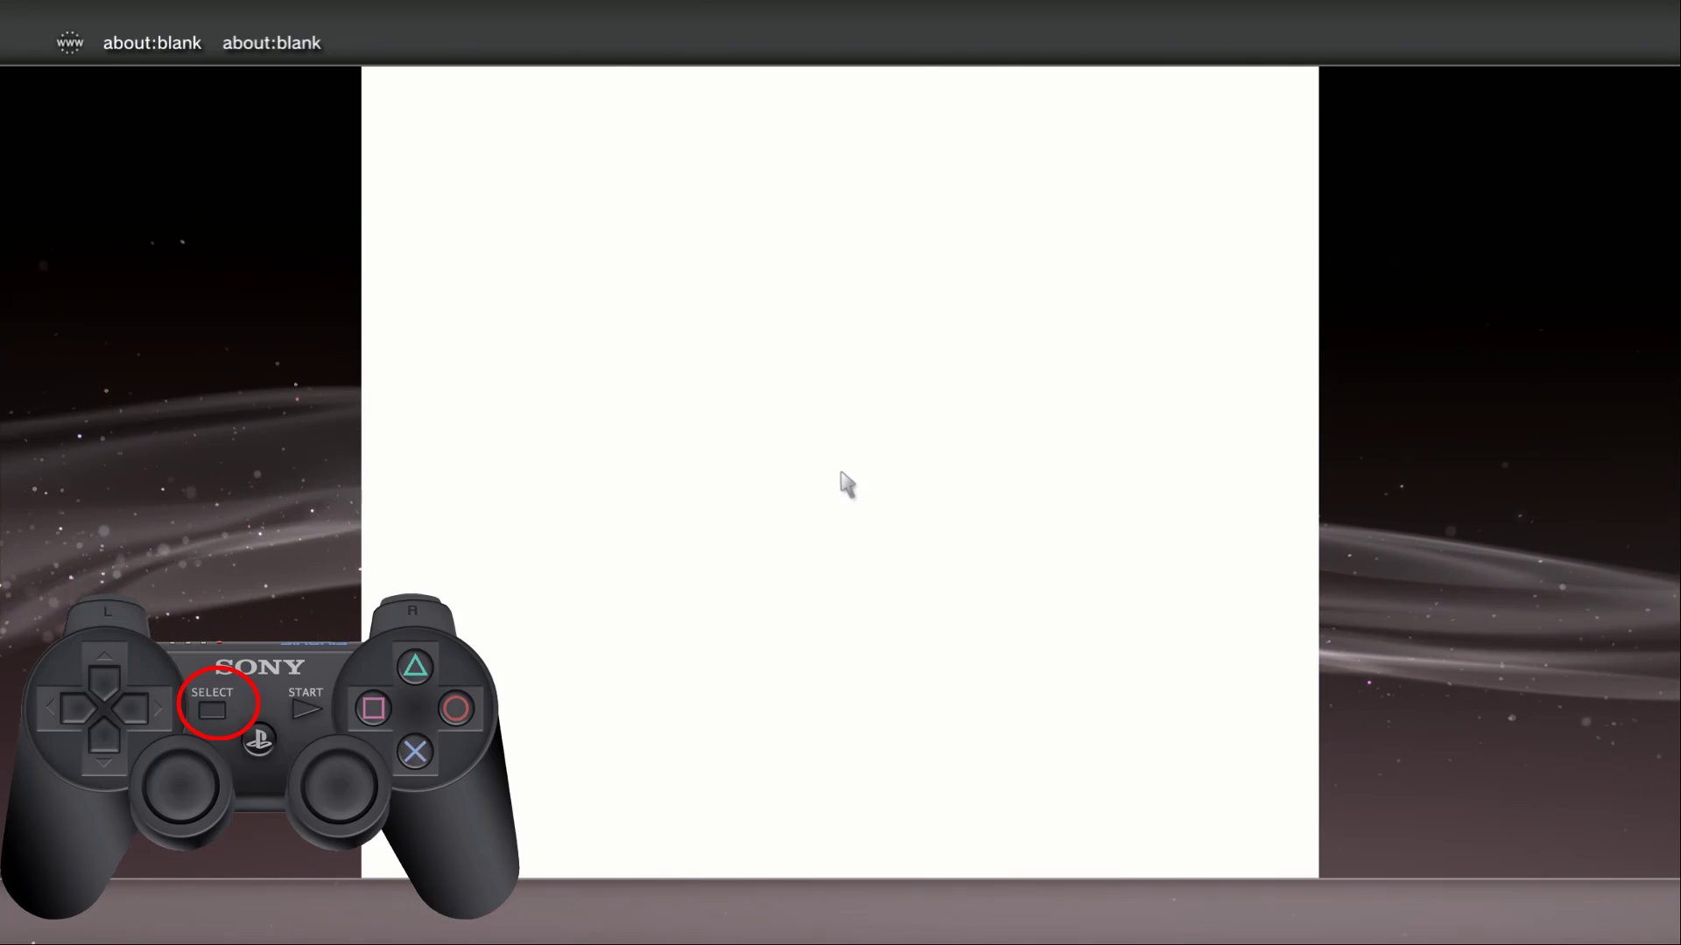
{"action": "key", "text": "Select"}
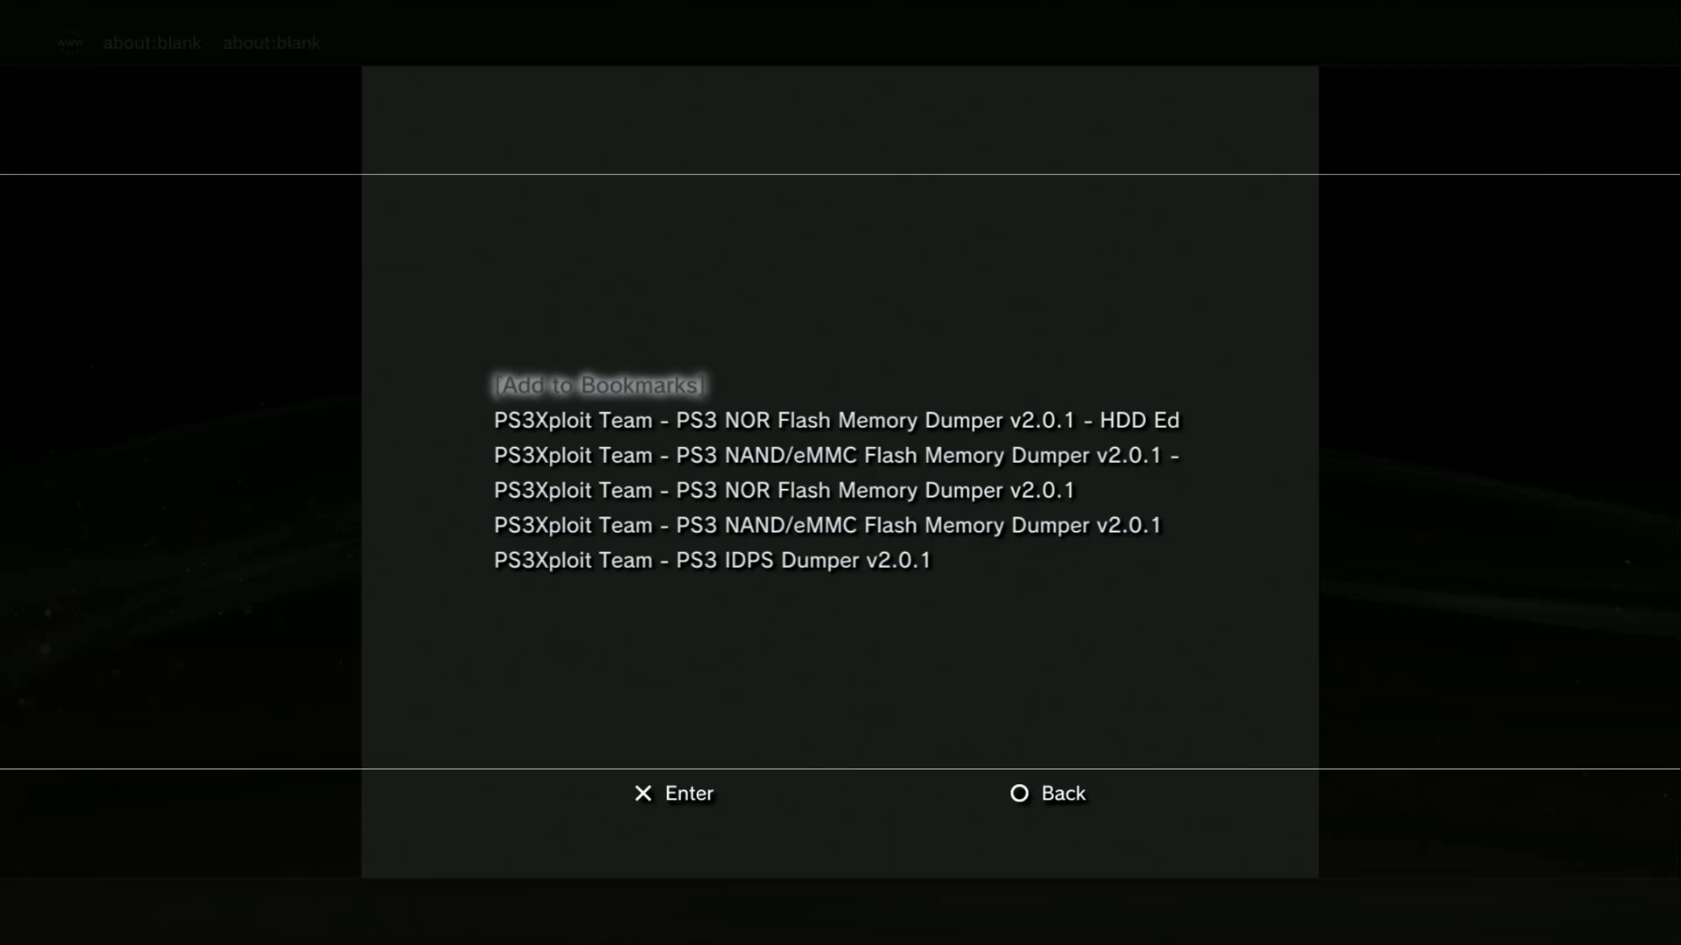
Look through the saved PS3Xploit bookmarks, comparing the NOR and NAND/eMMC flash dumpers, their HDD editions and the IDPS dumper
{"action": "key", "text": "Down"}
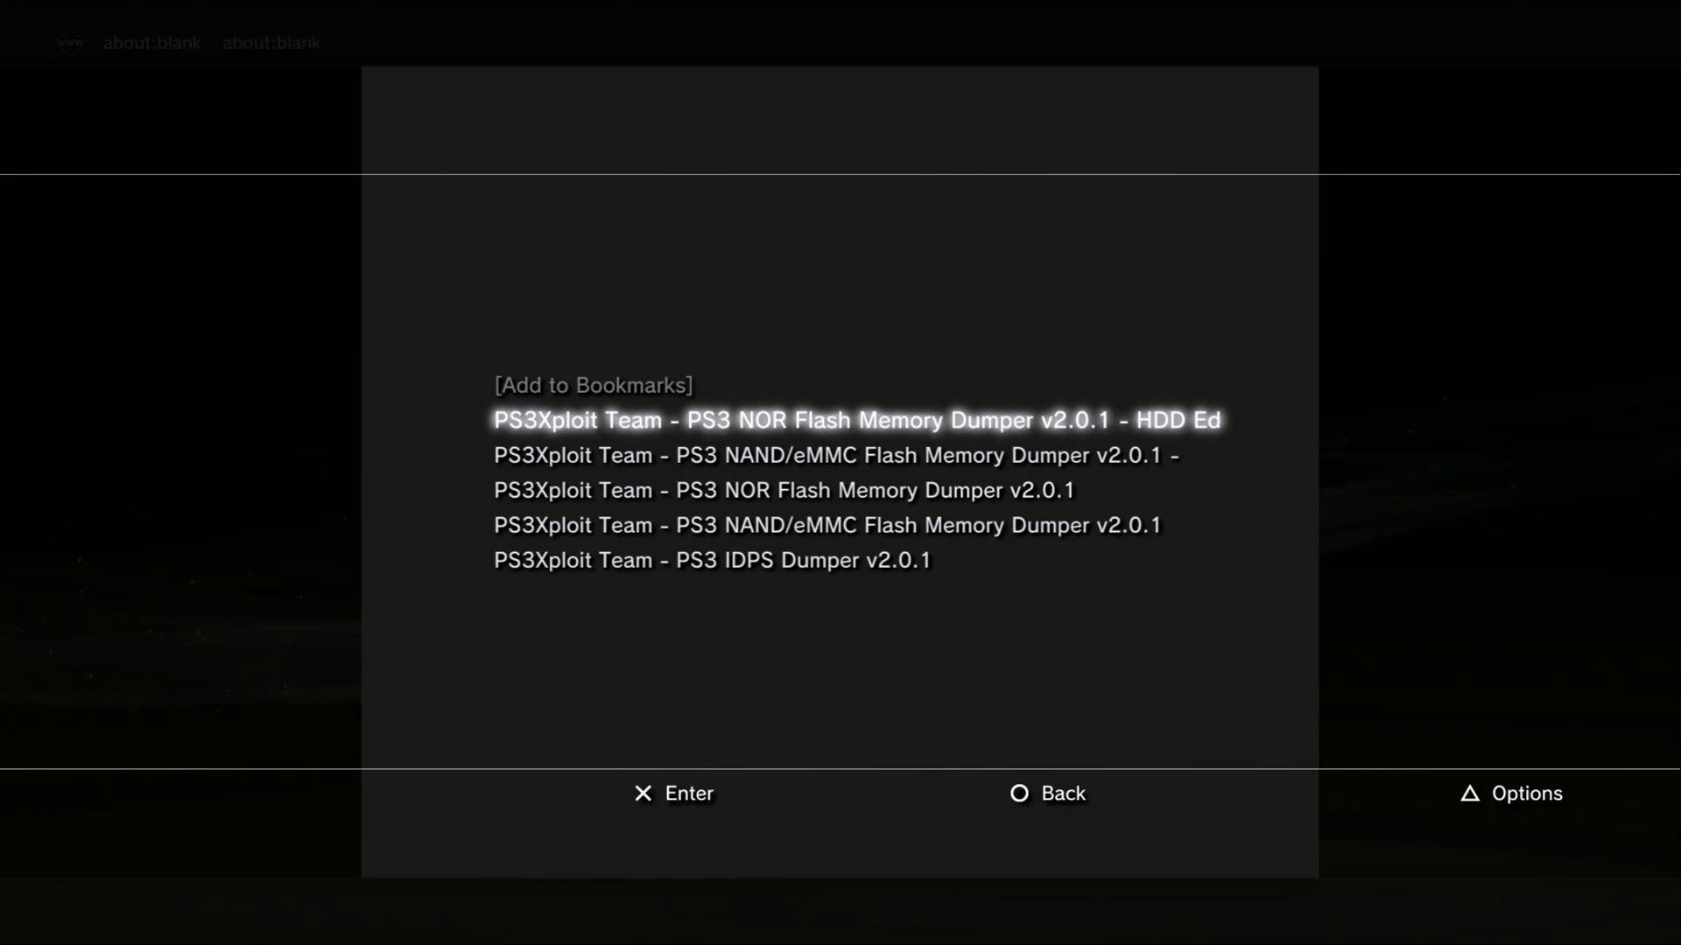
{"action": "key", "text": "Down"}
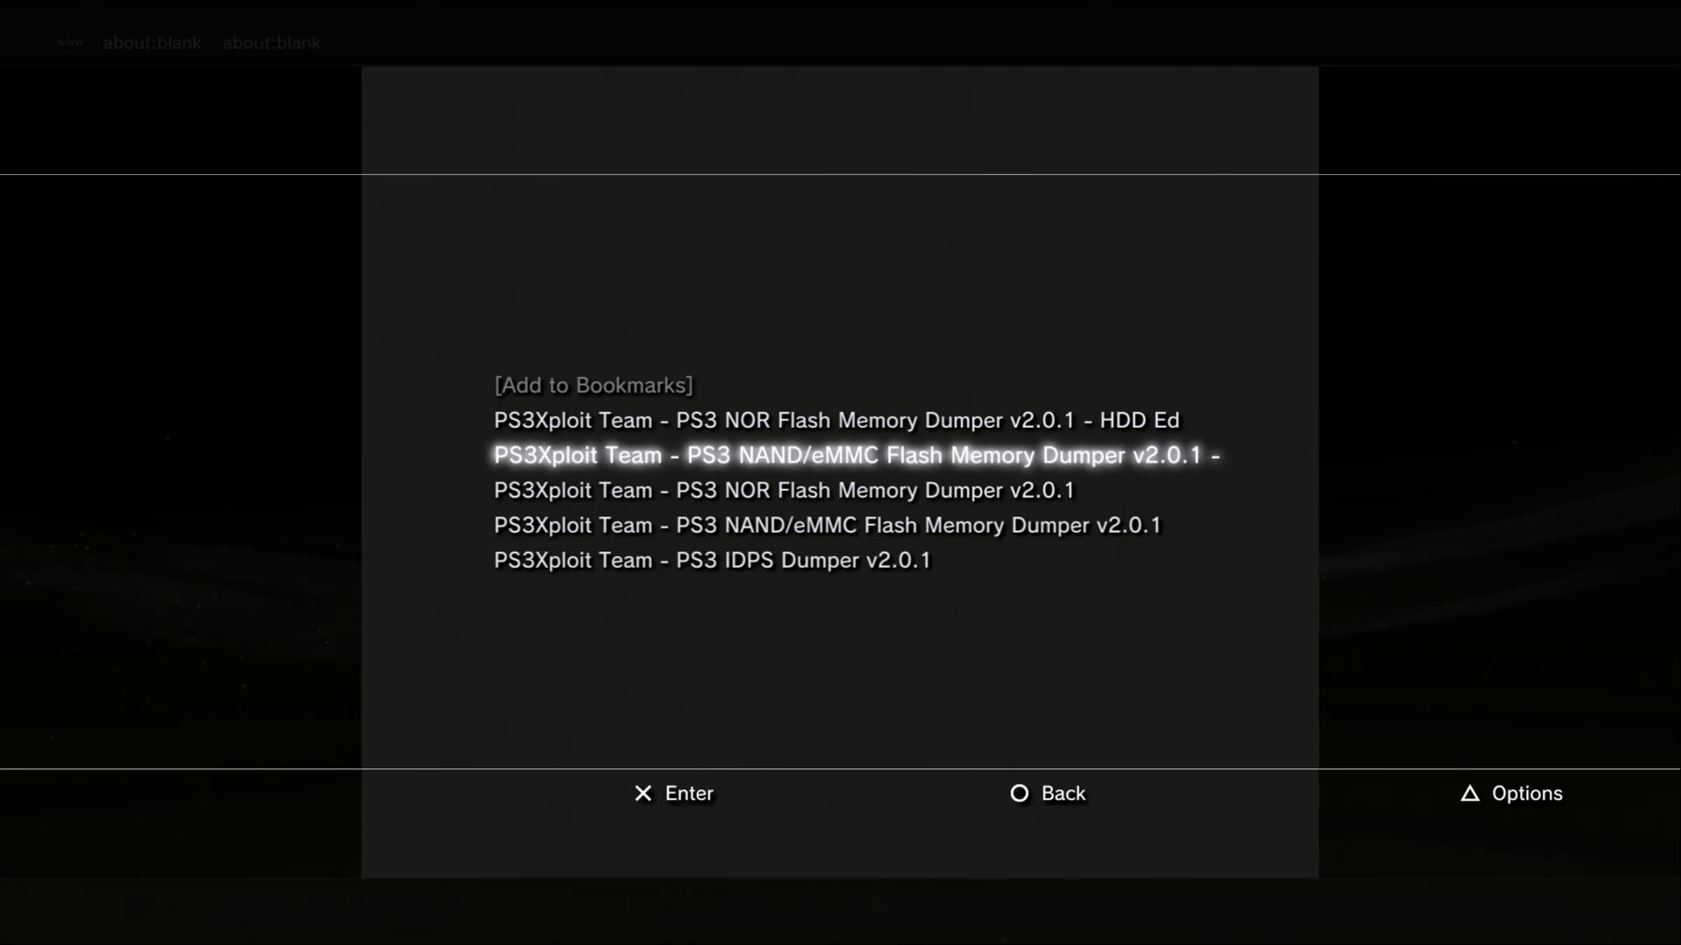
{"action": "key", "text": "Down"}
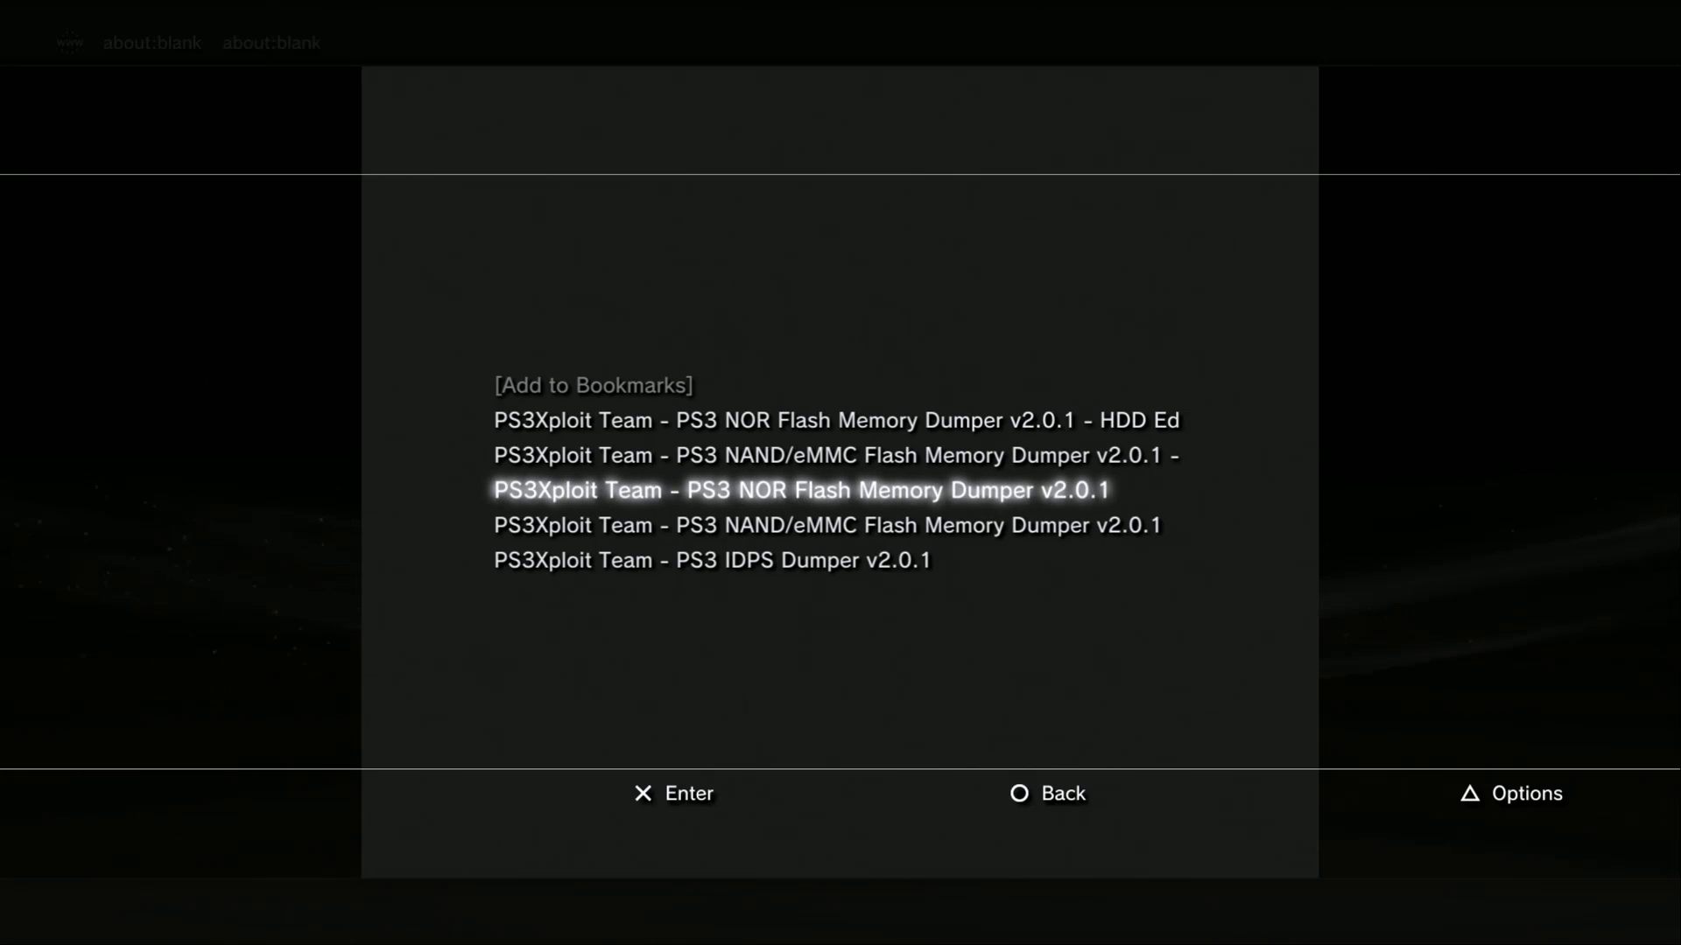
{"action": "key", "text": "Down"}
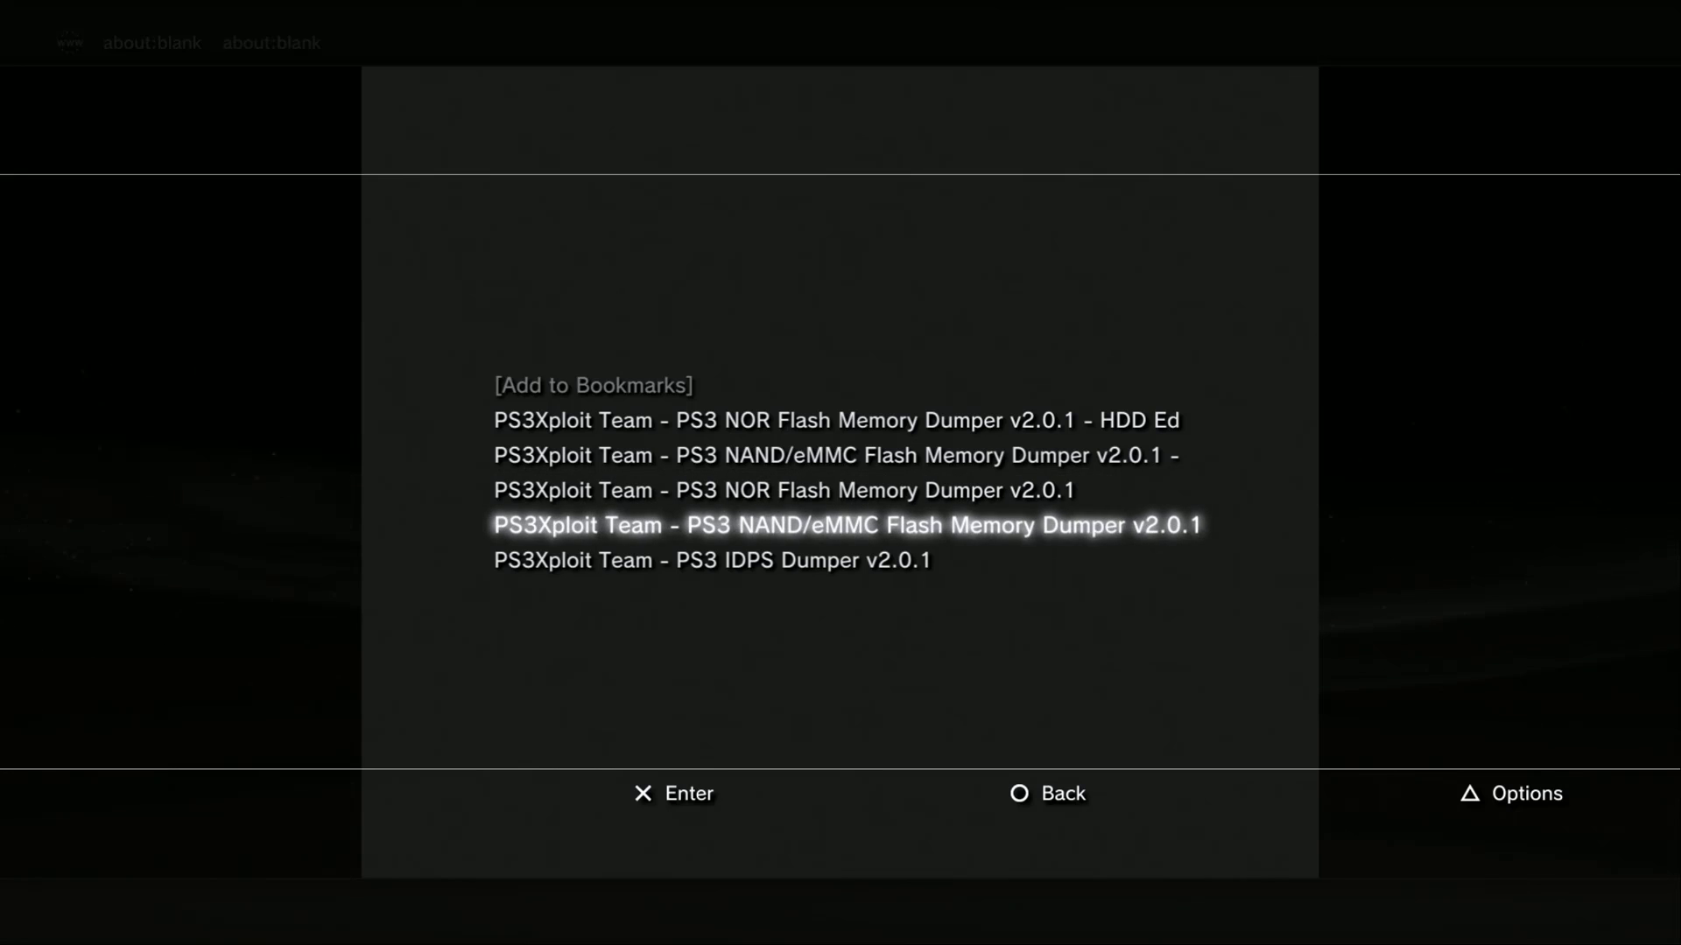
{"action": "key", "text": "Down"}
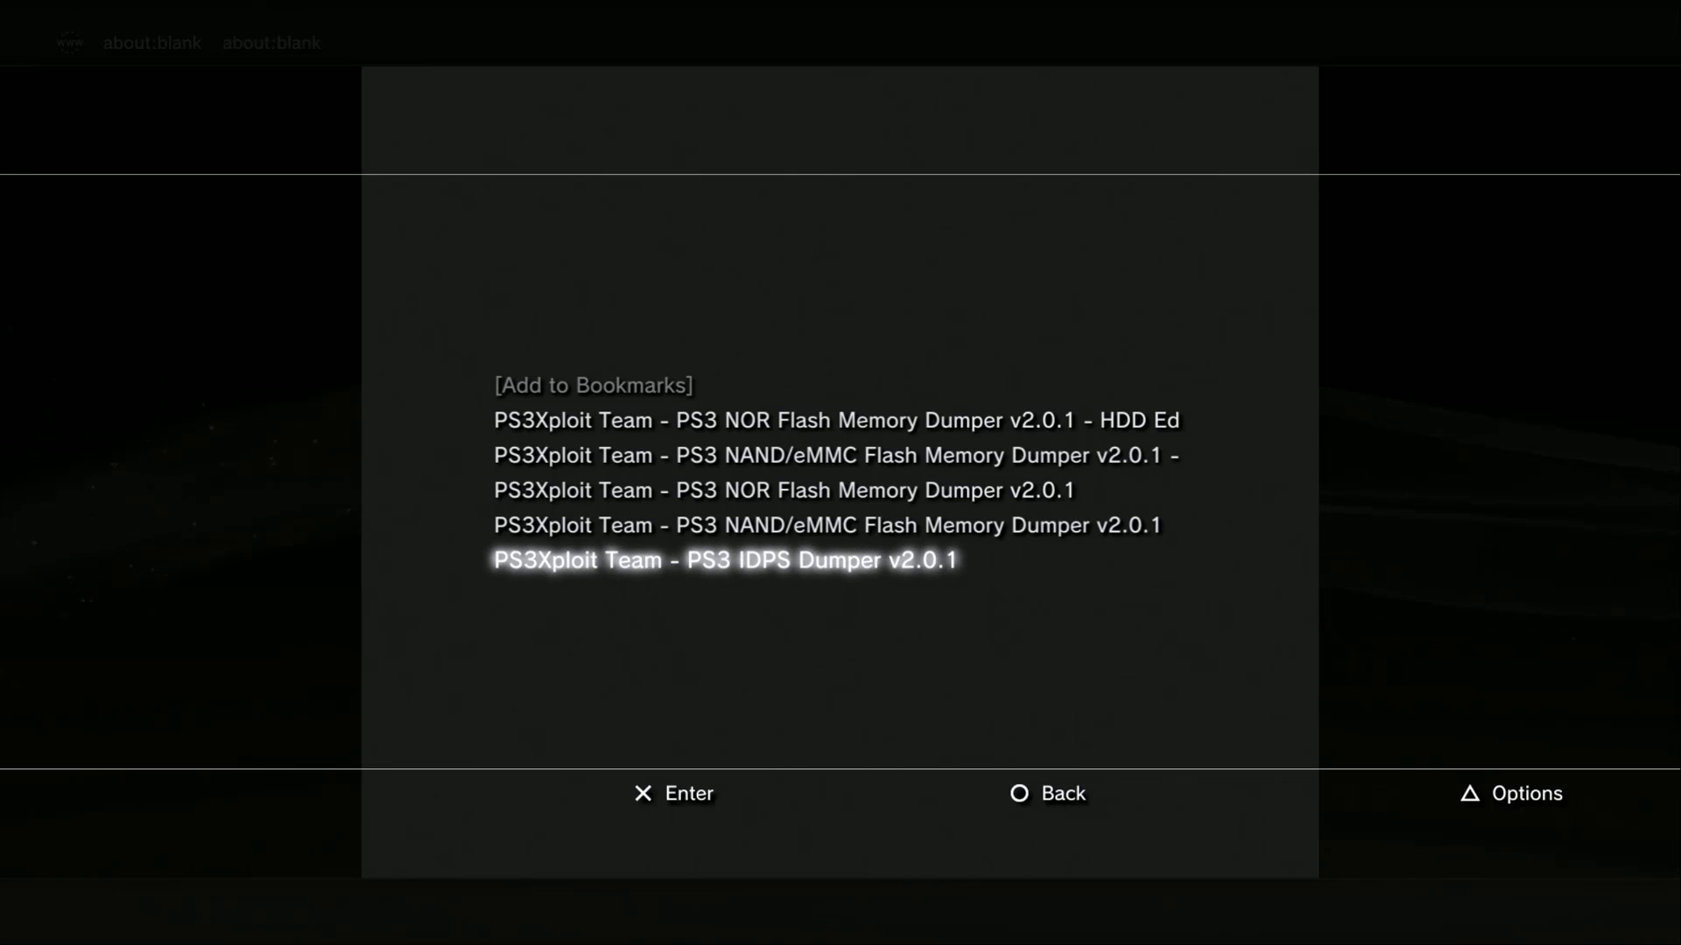
{"action": "key", "text": "Up"}
{"action": "key", "text": "Up"}
{"action": "key", "text": "Up"}
{"action": "key", "text": "Up"}
{"action": "key", "text": "Down"}
{"action": "key", "text": "Down"}
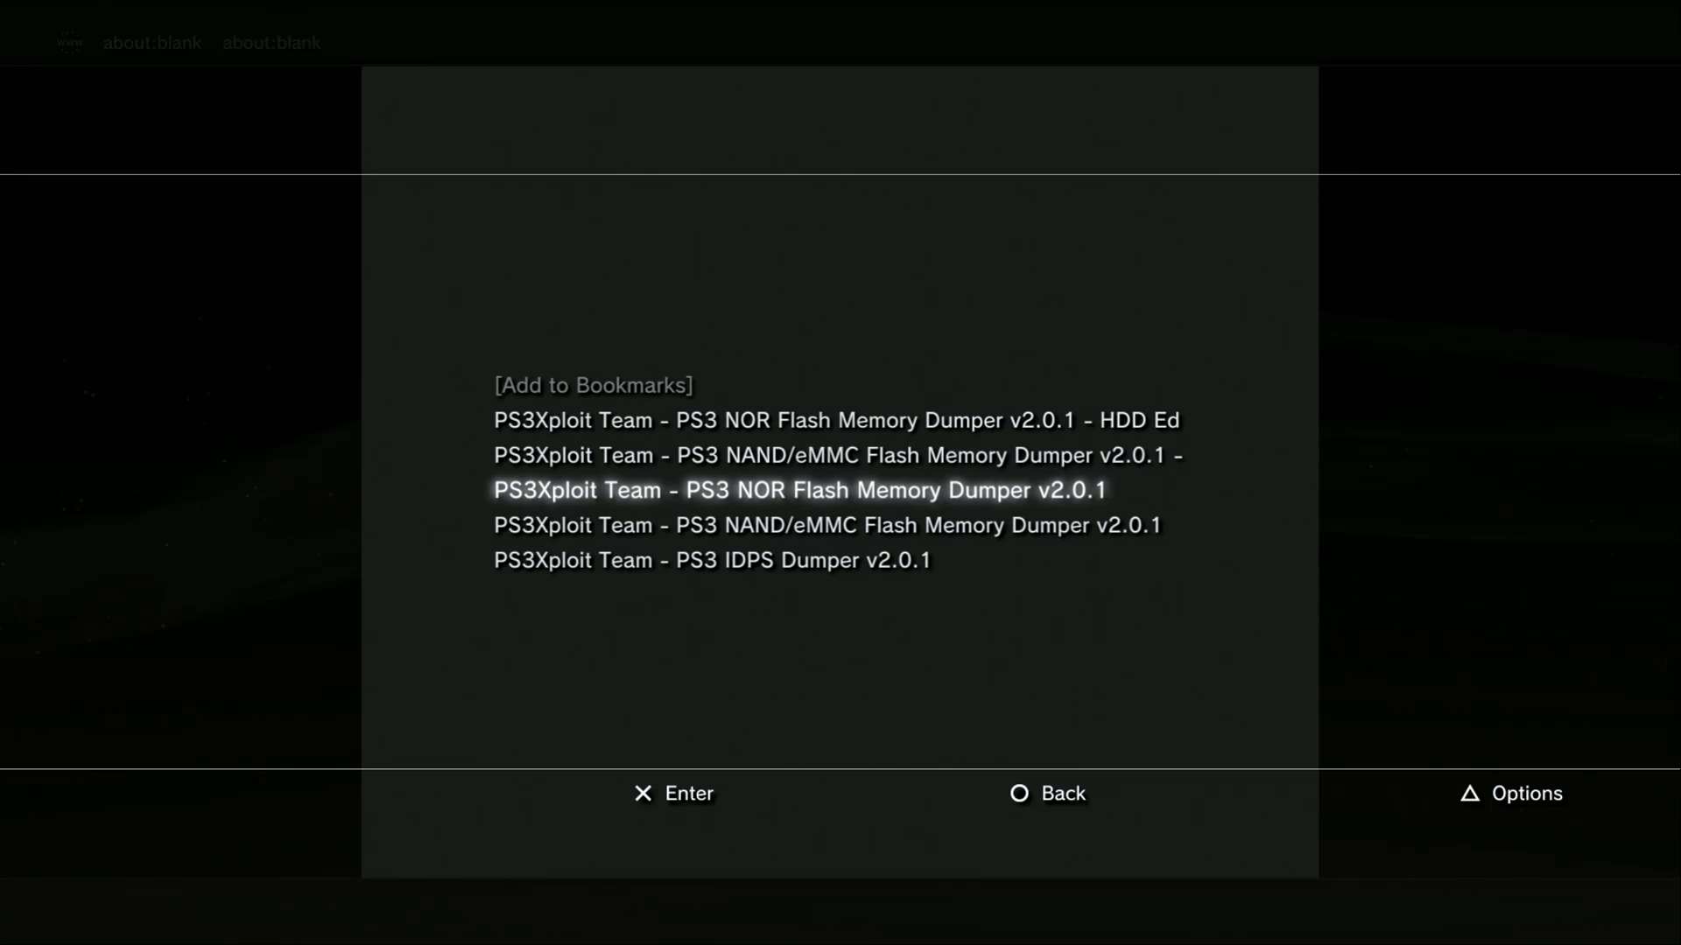
Open the bookmarked PS3 IDPS Dumper v2.0.1 page and dismiss its firmware notice
{"action": "key", "text": "Down"}
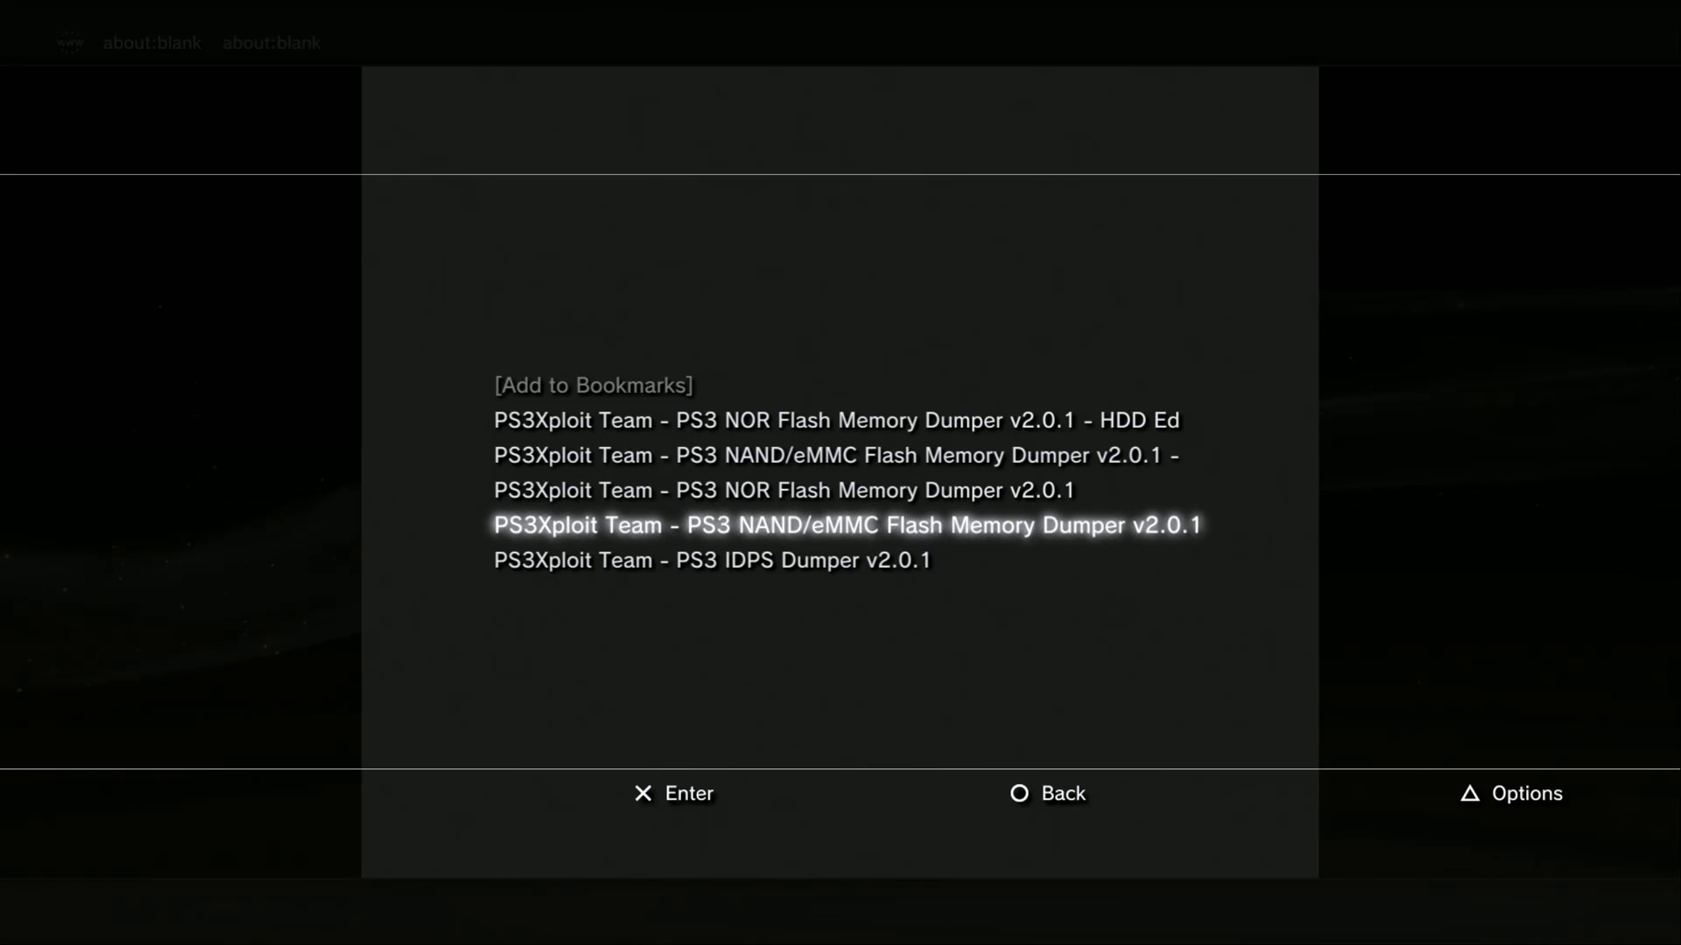
{"action": "key", "text": "Down"}
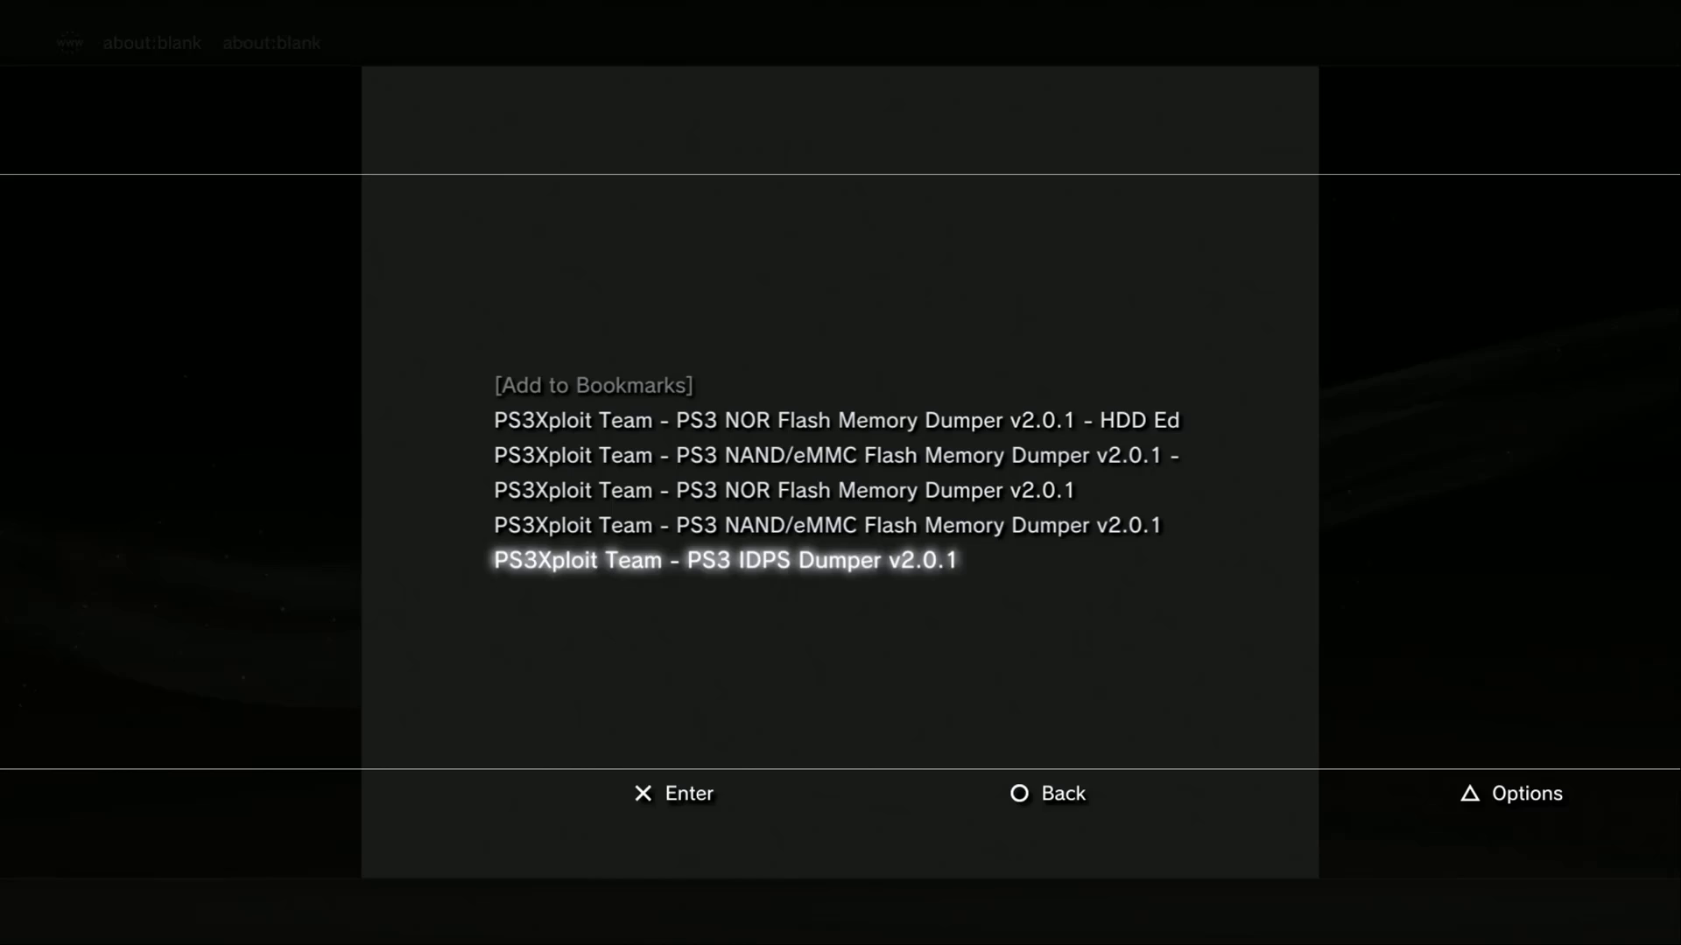
{"action": "key", "text": "Return"}
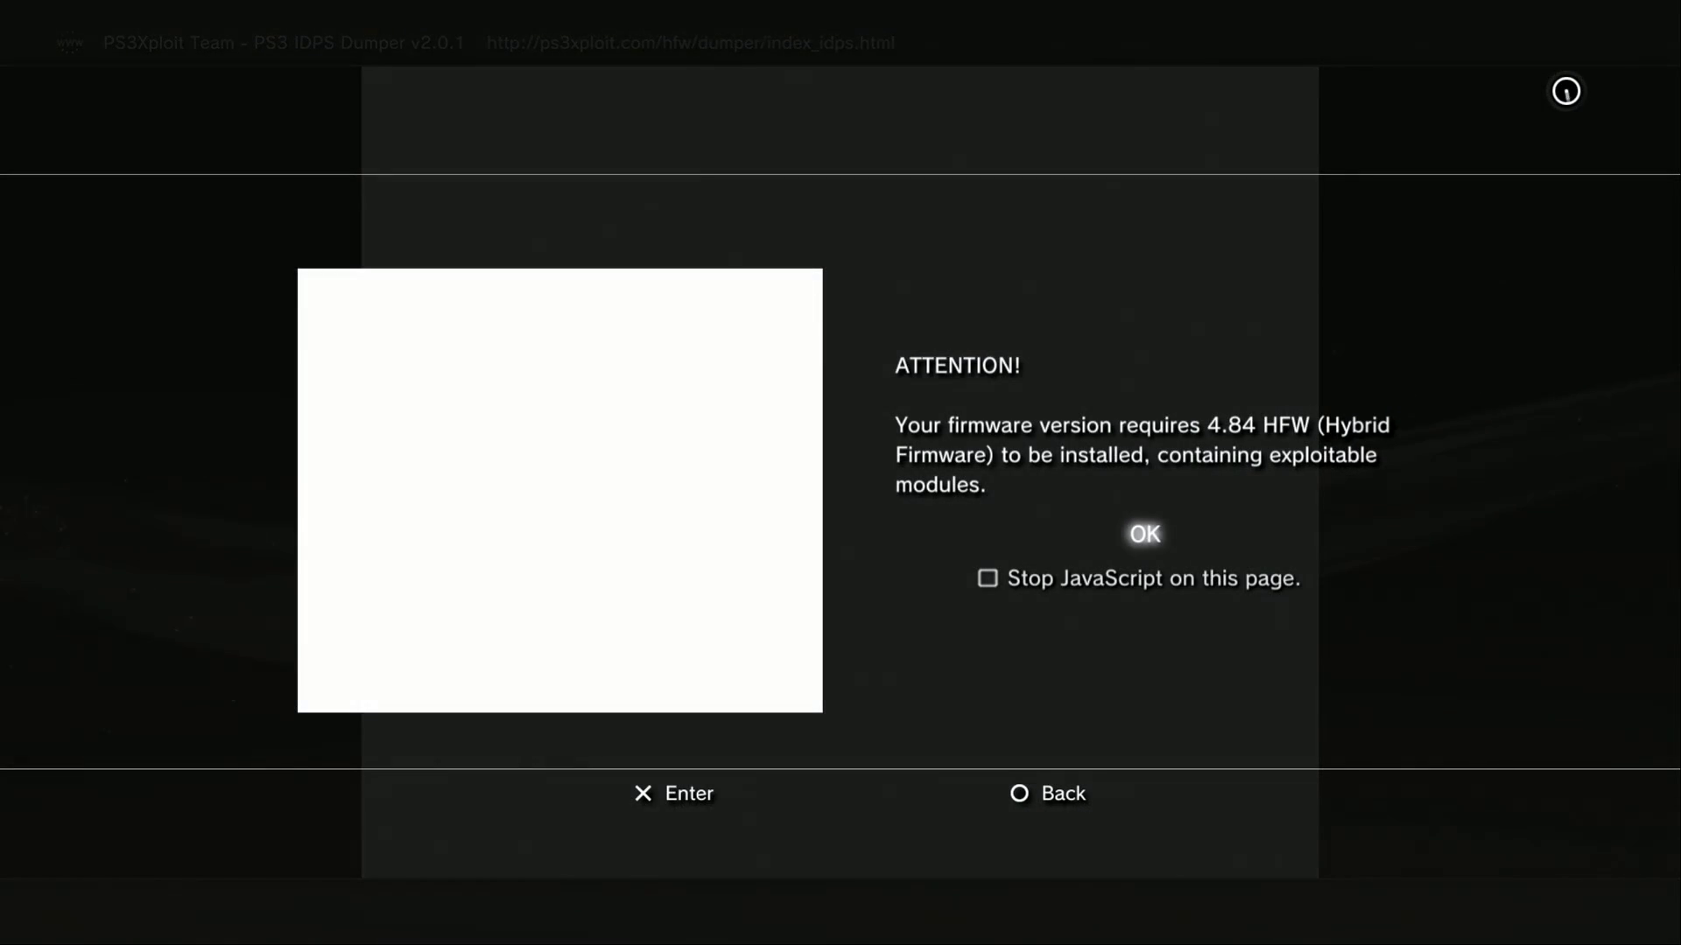
{"action": "key", "text": "Return"}
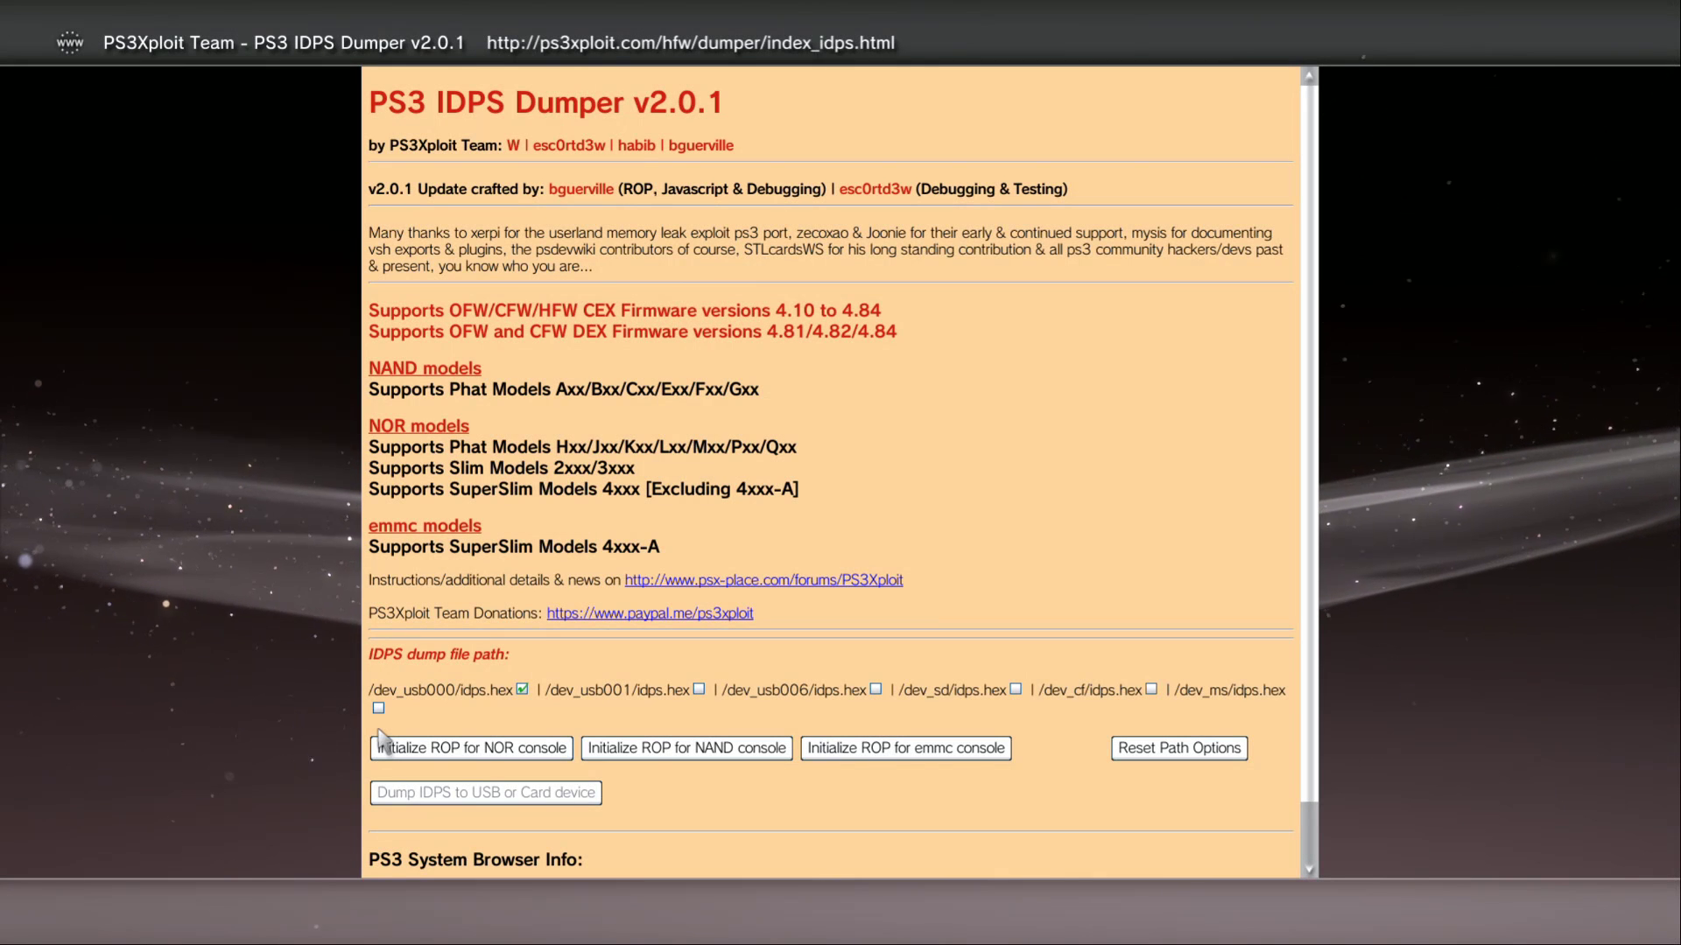
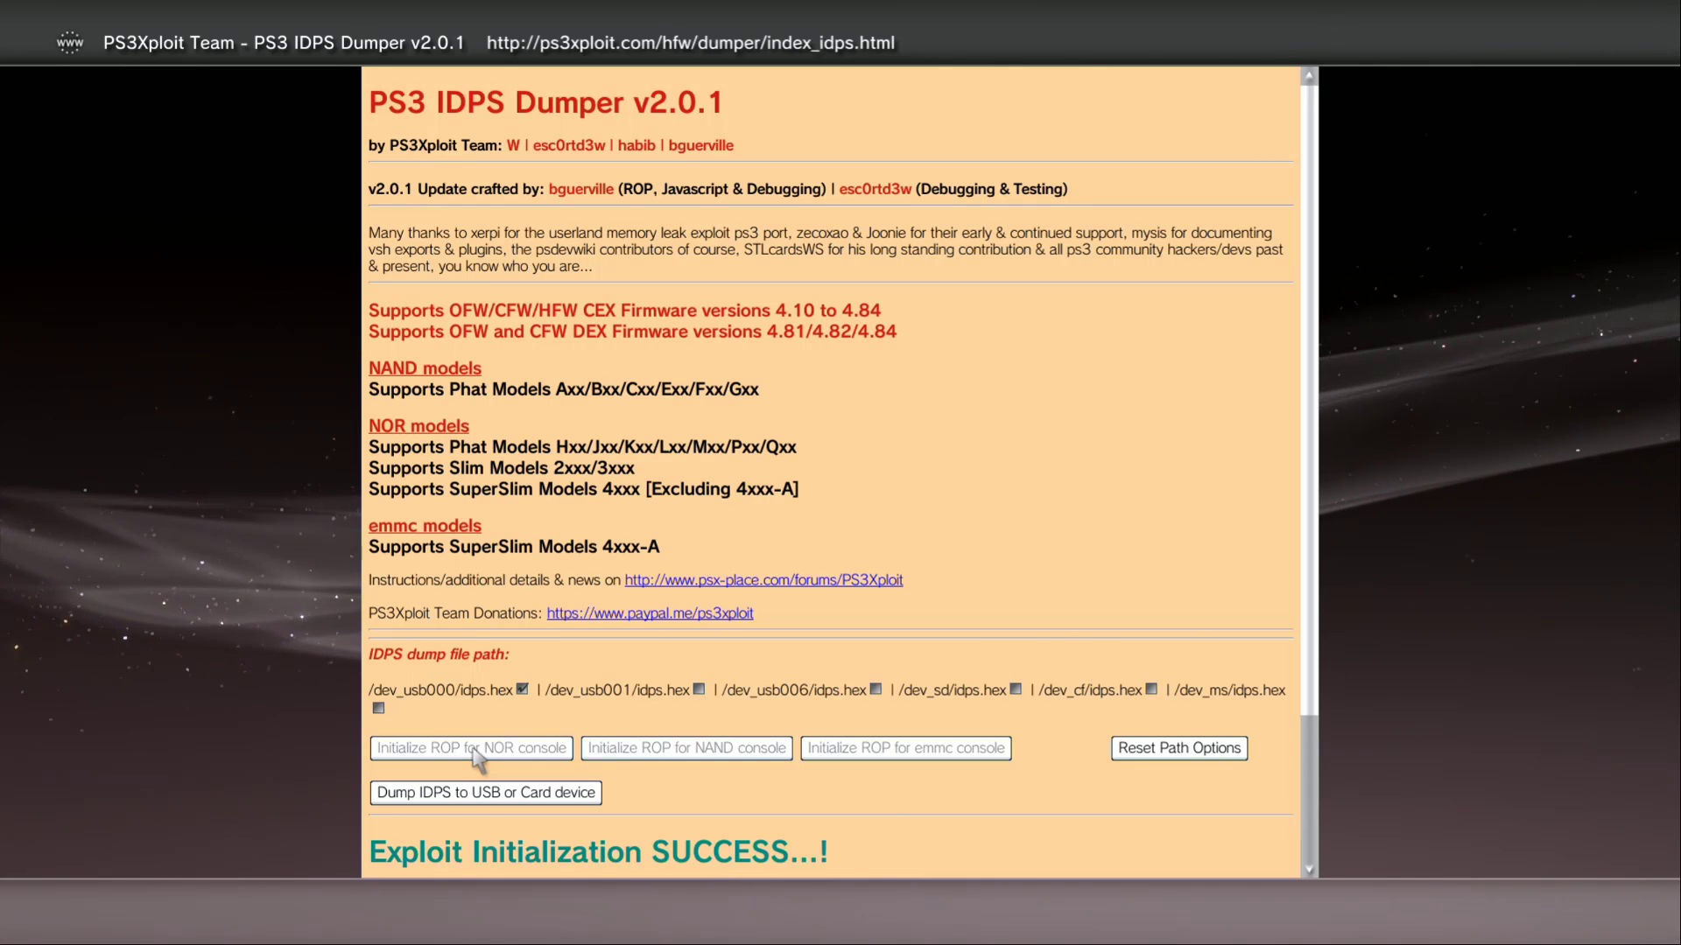
Check the exploit initialization result shown below the IDPS dump options
{"action": "scroll", "coordinate": [474, 758], "scroll_direction": "down", "scroll_amount": 3}
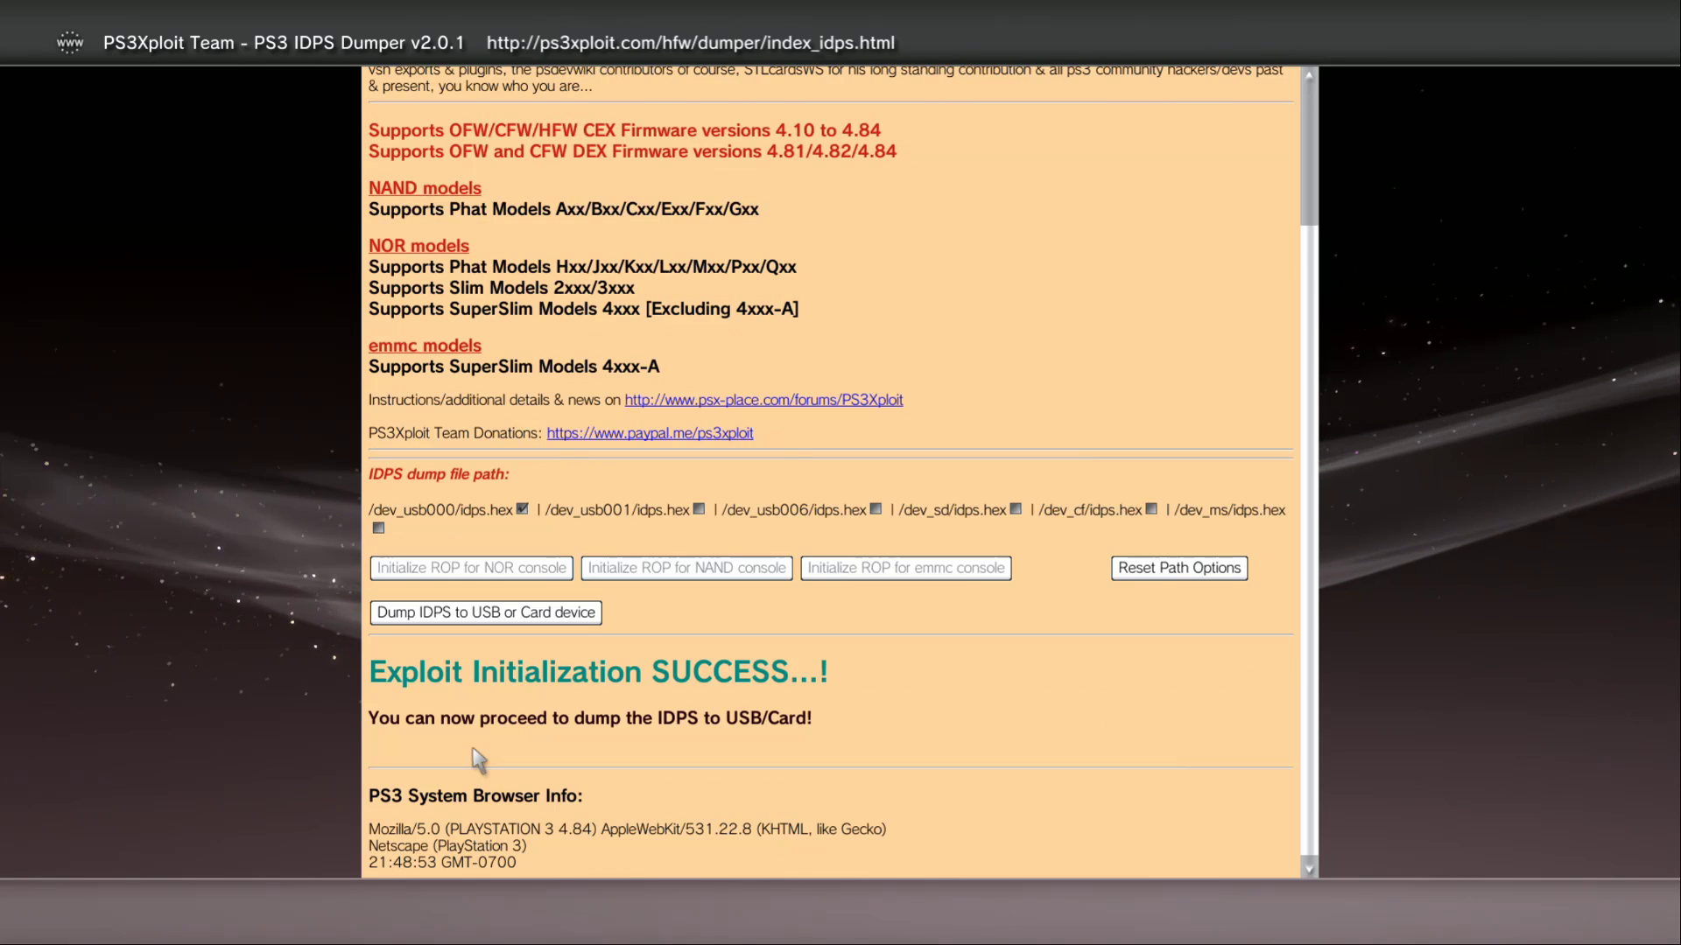
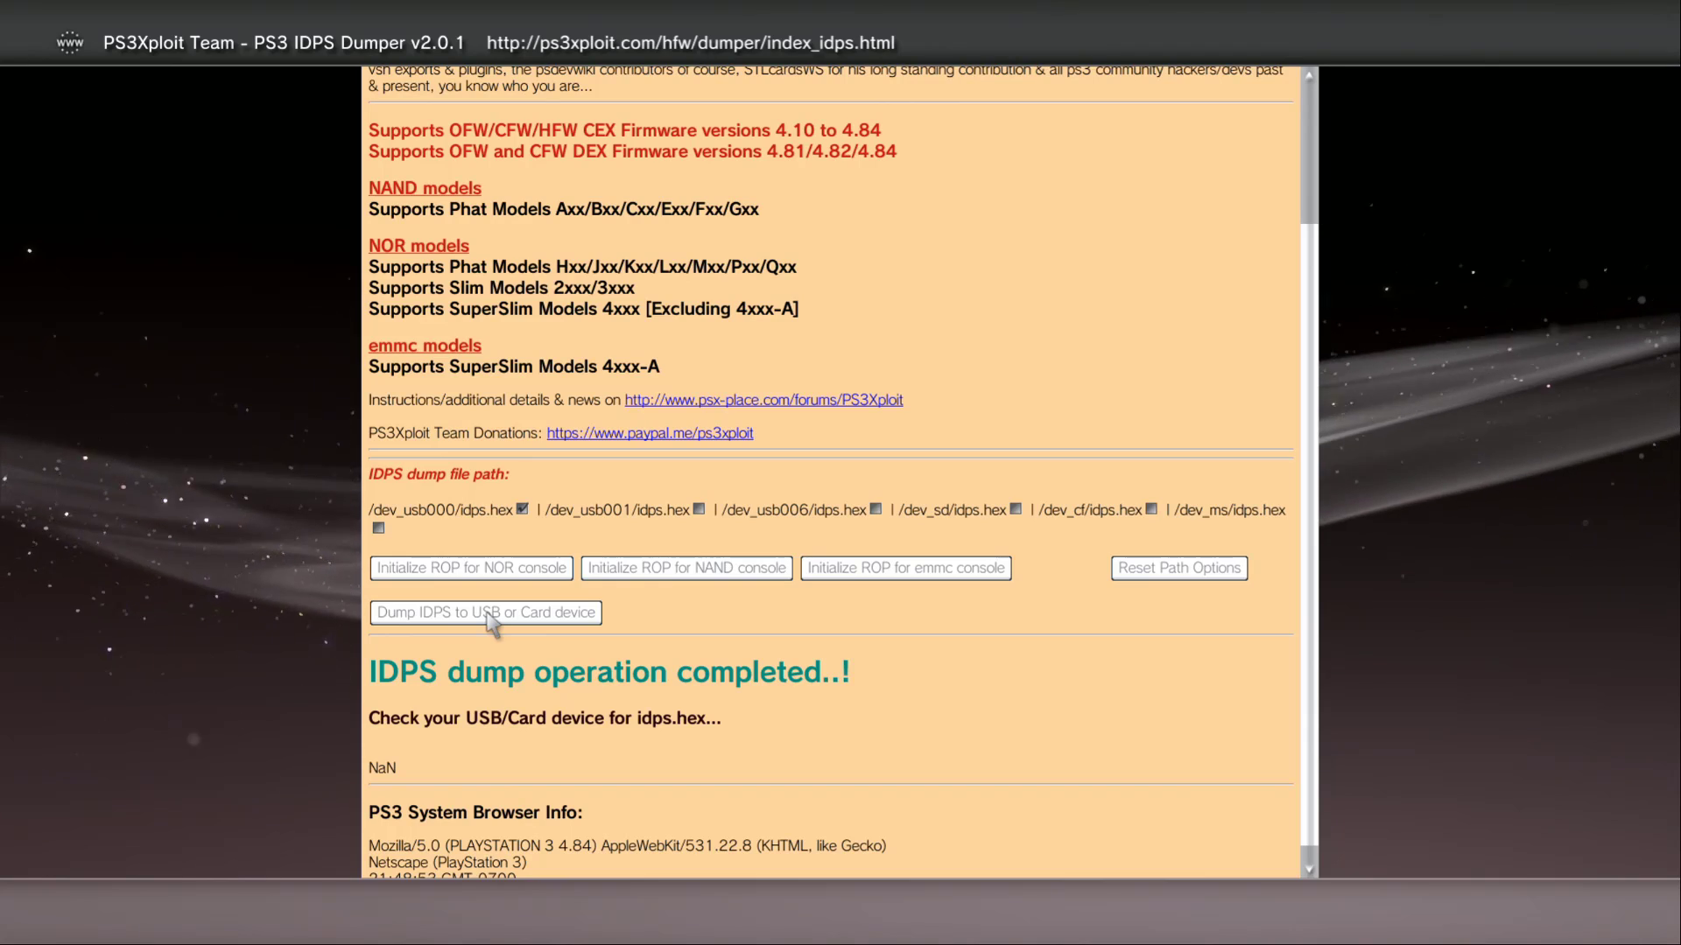
Leave the full-screen PS3 capture, switch to Firefox and examine the jailbreak tutorial's description down to its Python, Dumper and Writer download links
{"action": "mouse_move", "coordinate": [297, 318]}
{"action": "key", "text": "Escape"}
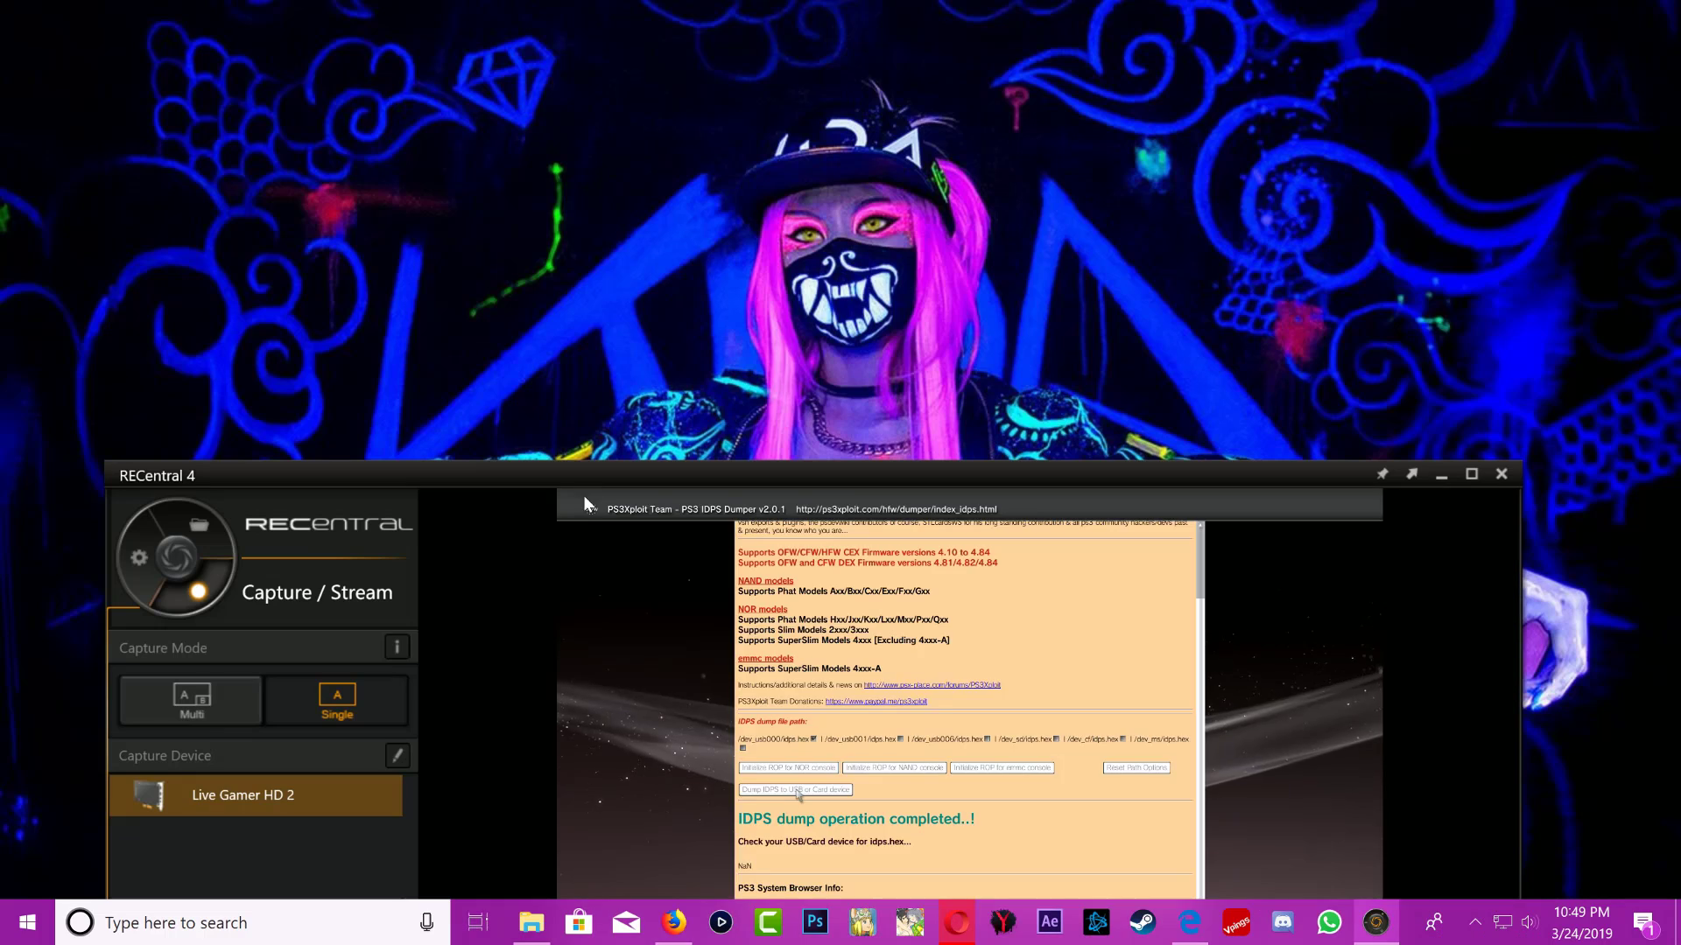
{"action": "left_click", "coordinate": [672, 923]}
{"action": "scroll", "coordinate": [435, 547], "scroll_direction": "down", "scroll_amount": 8}
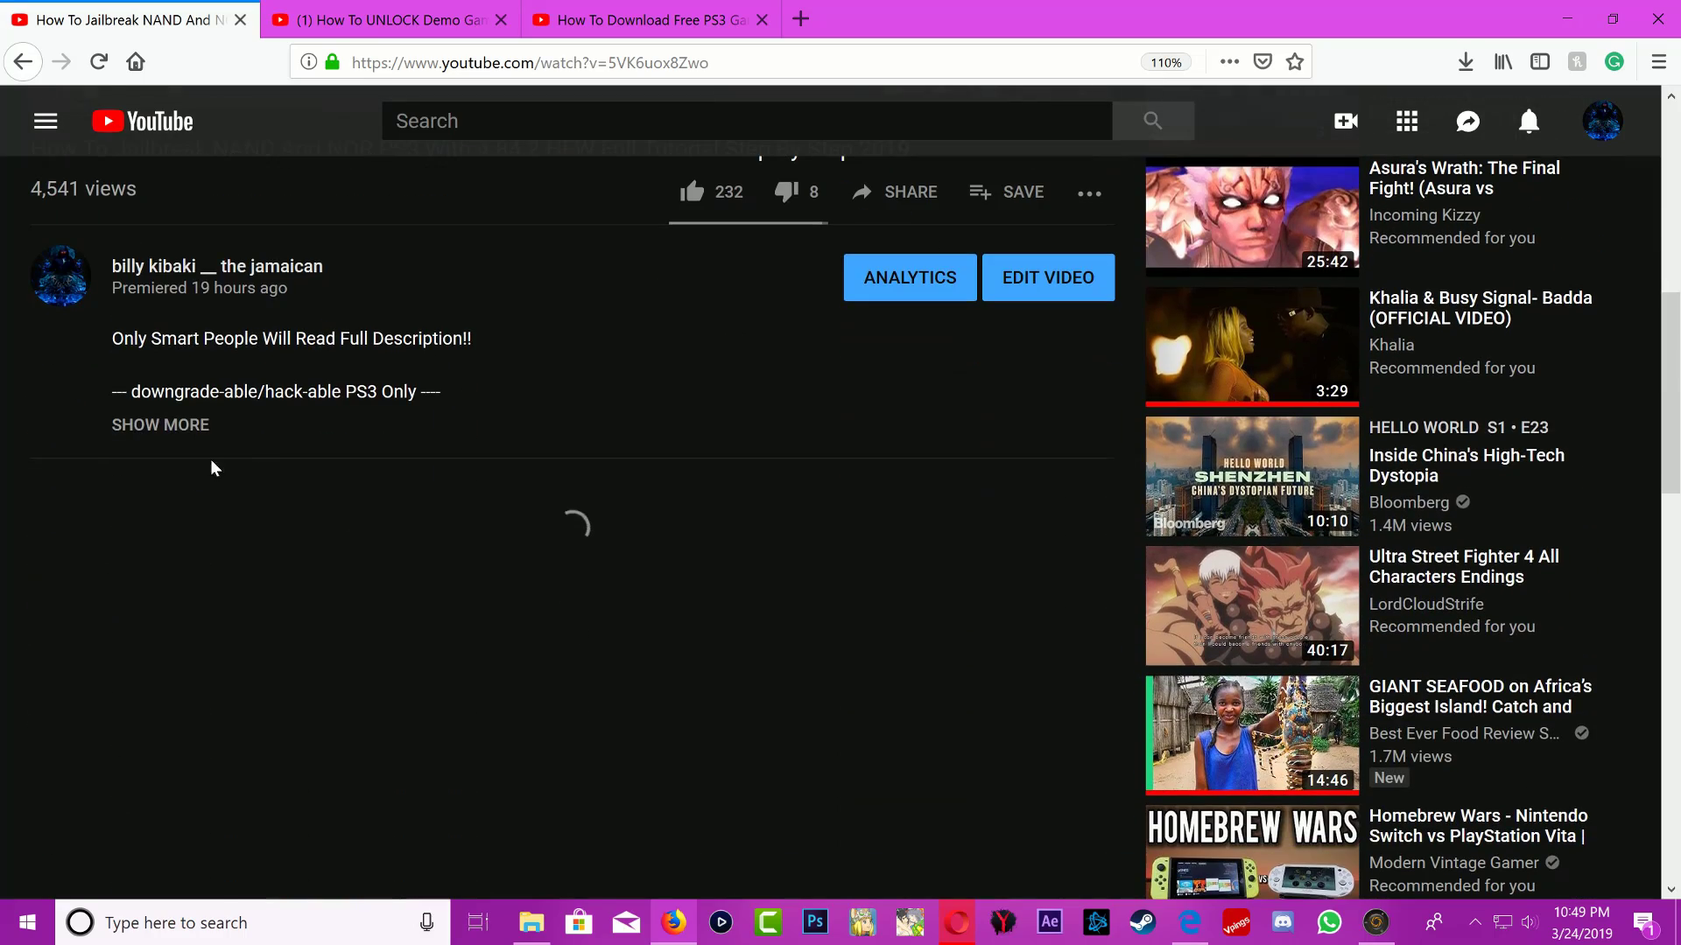
{"action": "left_click", "coordinate": [203, 434]}
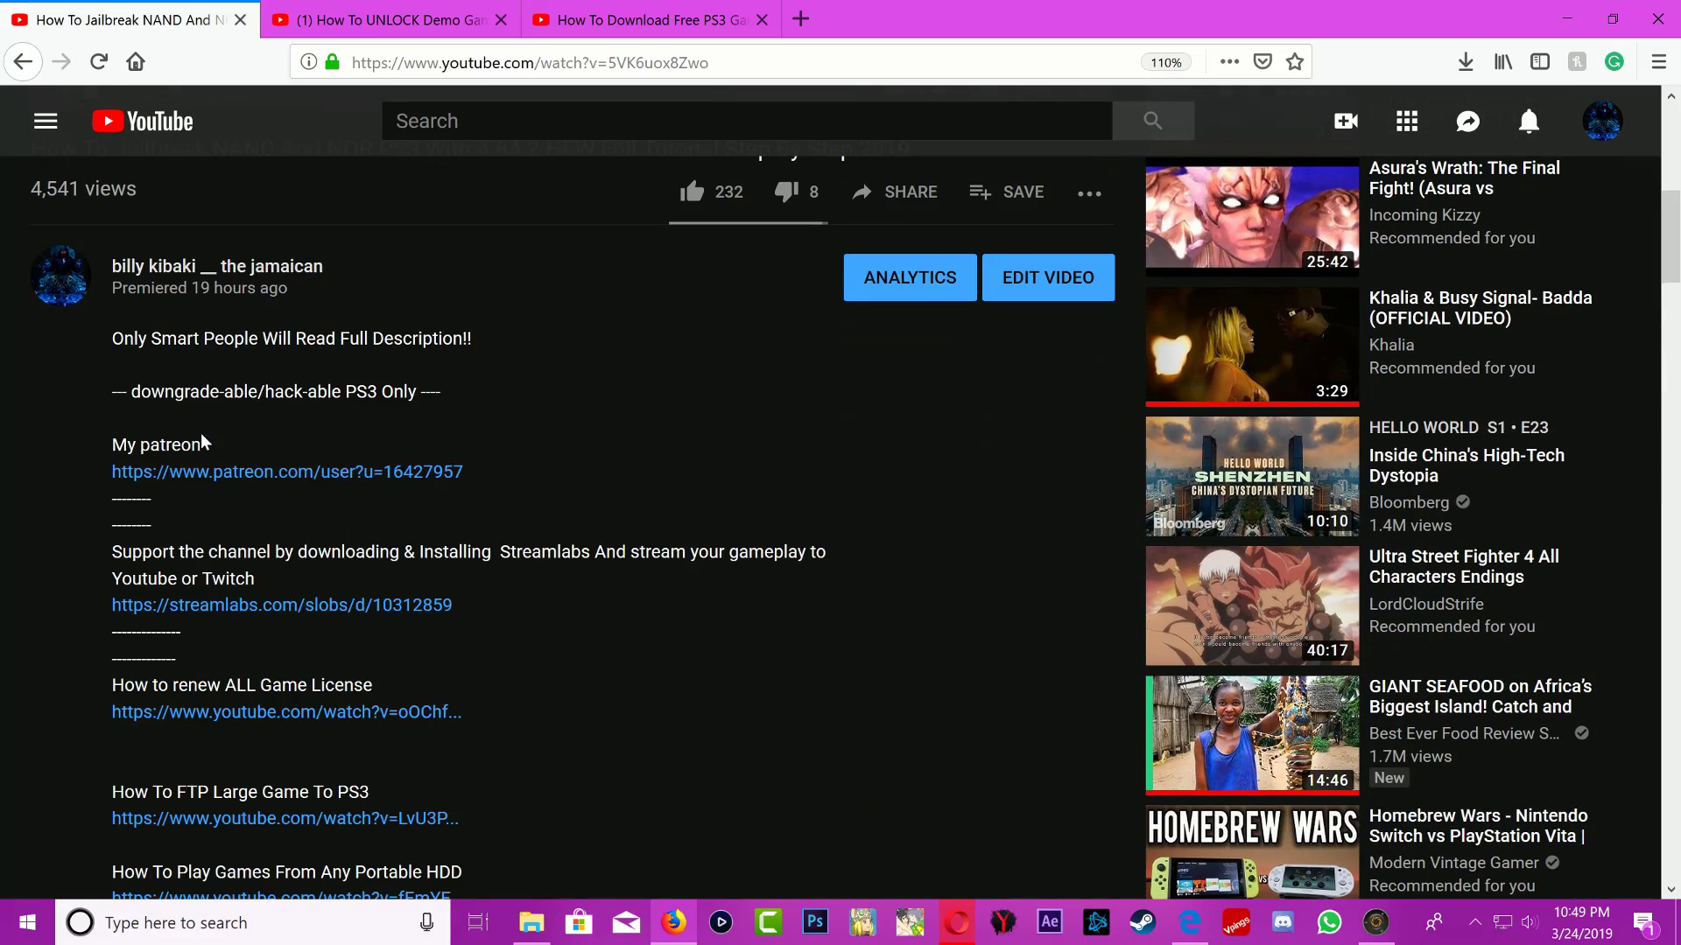
{"action": "scroll", "coordinate": [648, 561], "scroll_direction": "down", "scroll_amount": 8}
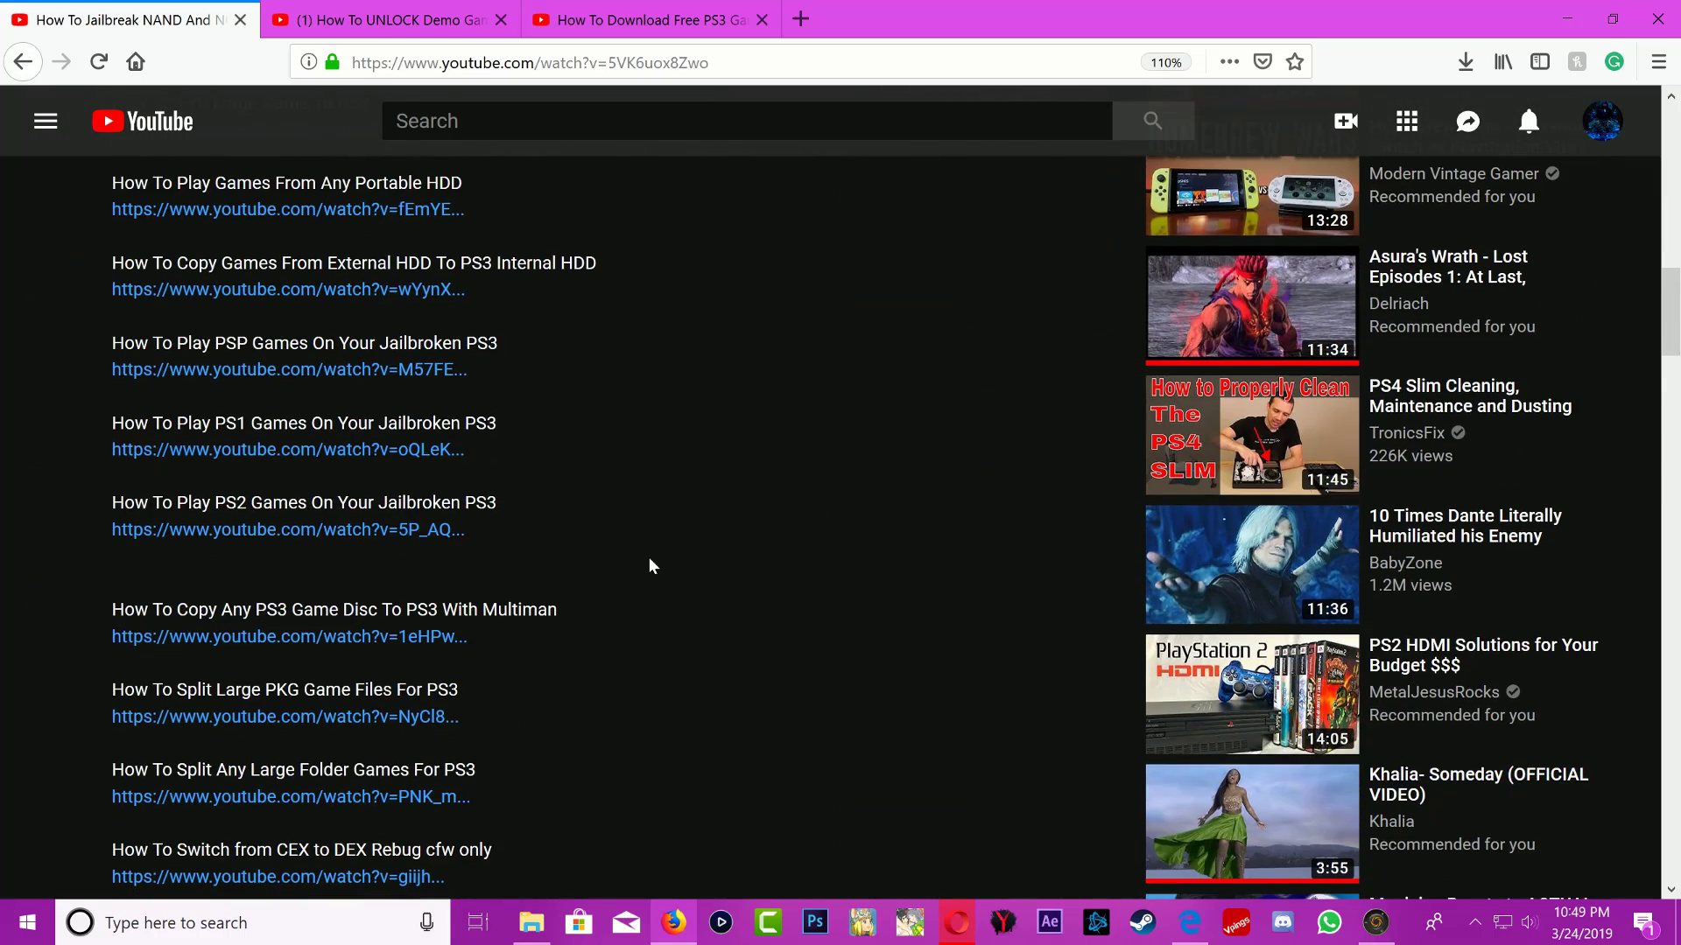
{"action": "scroll", "coordinate": [648, 557], "scroll_direction": "down", "scroll_amount": 8}
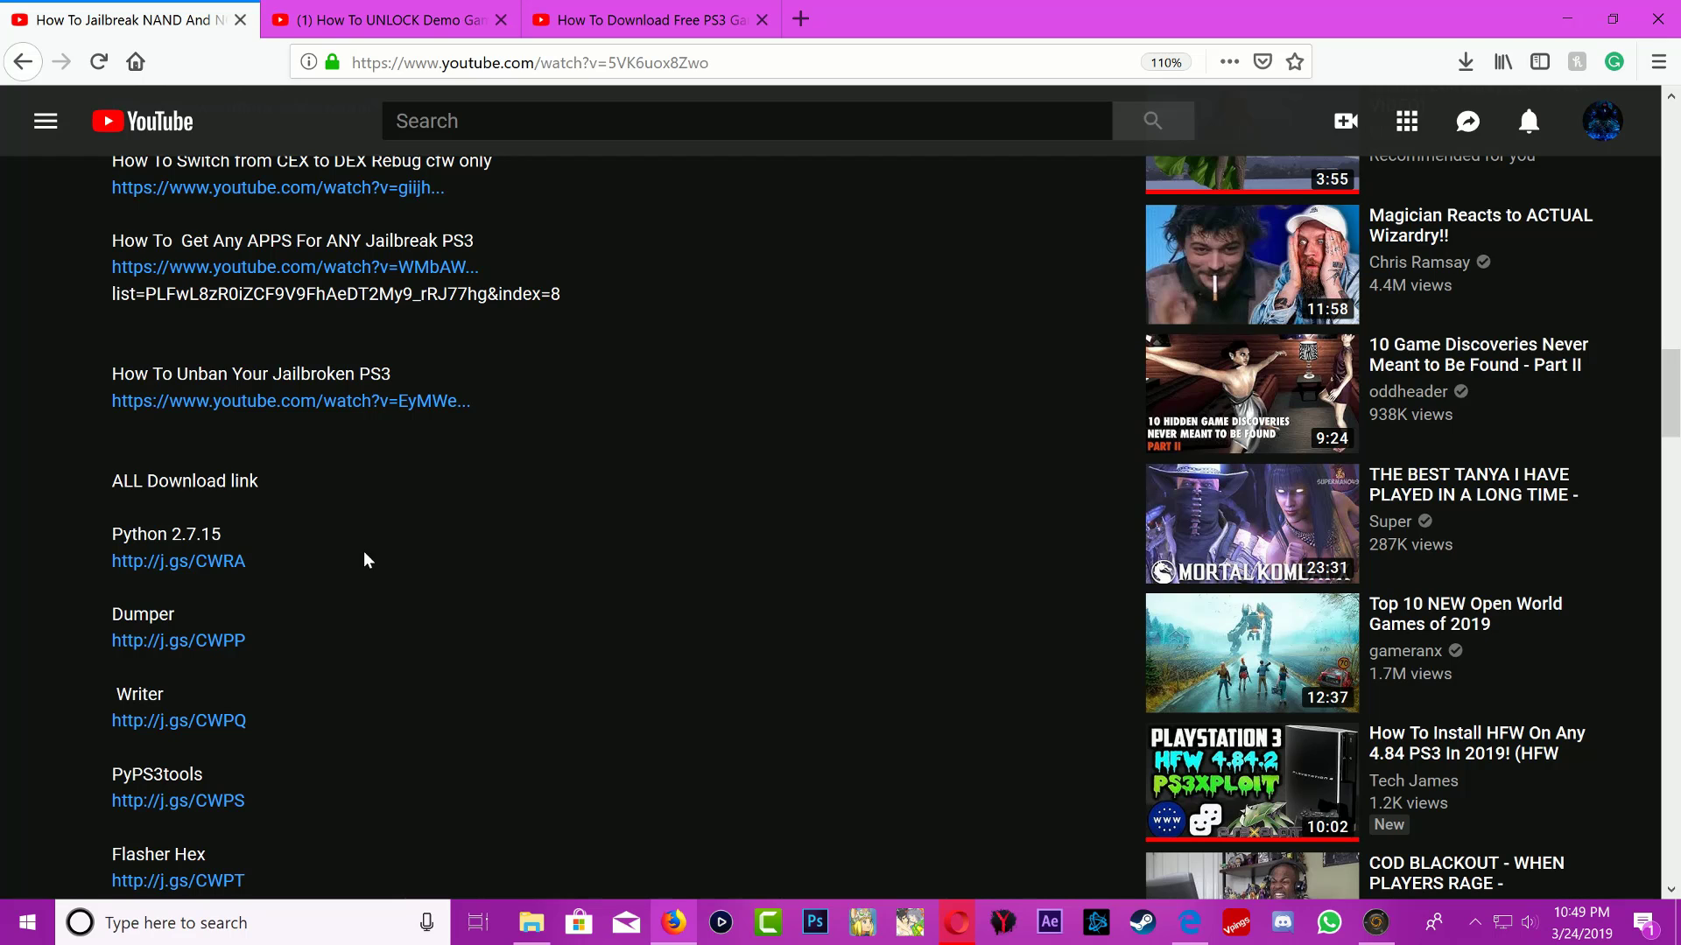
{"action": "left_click_drag", "start_coordinate": [248, 534], "coordinate": [212, 534]}
Examine the beginning of the video description, including the guide on renewing all game licenses
{"action": "scroll", "coordinate": [398, 578], "scroll_direction": "up", "scroll_amount": 10}
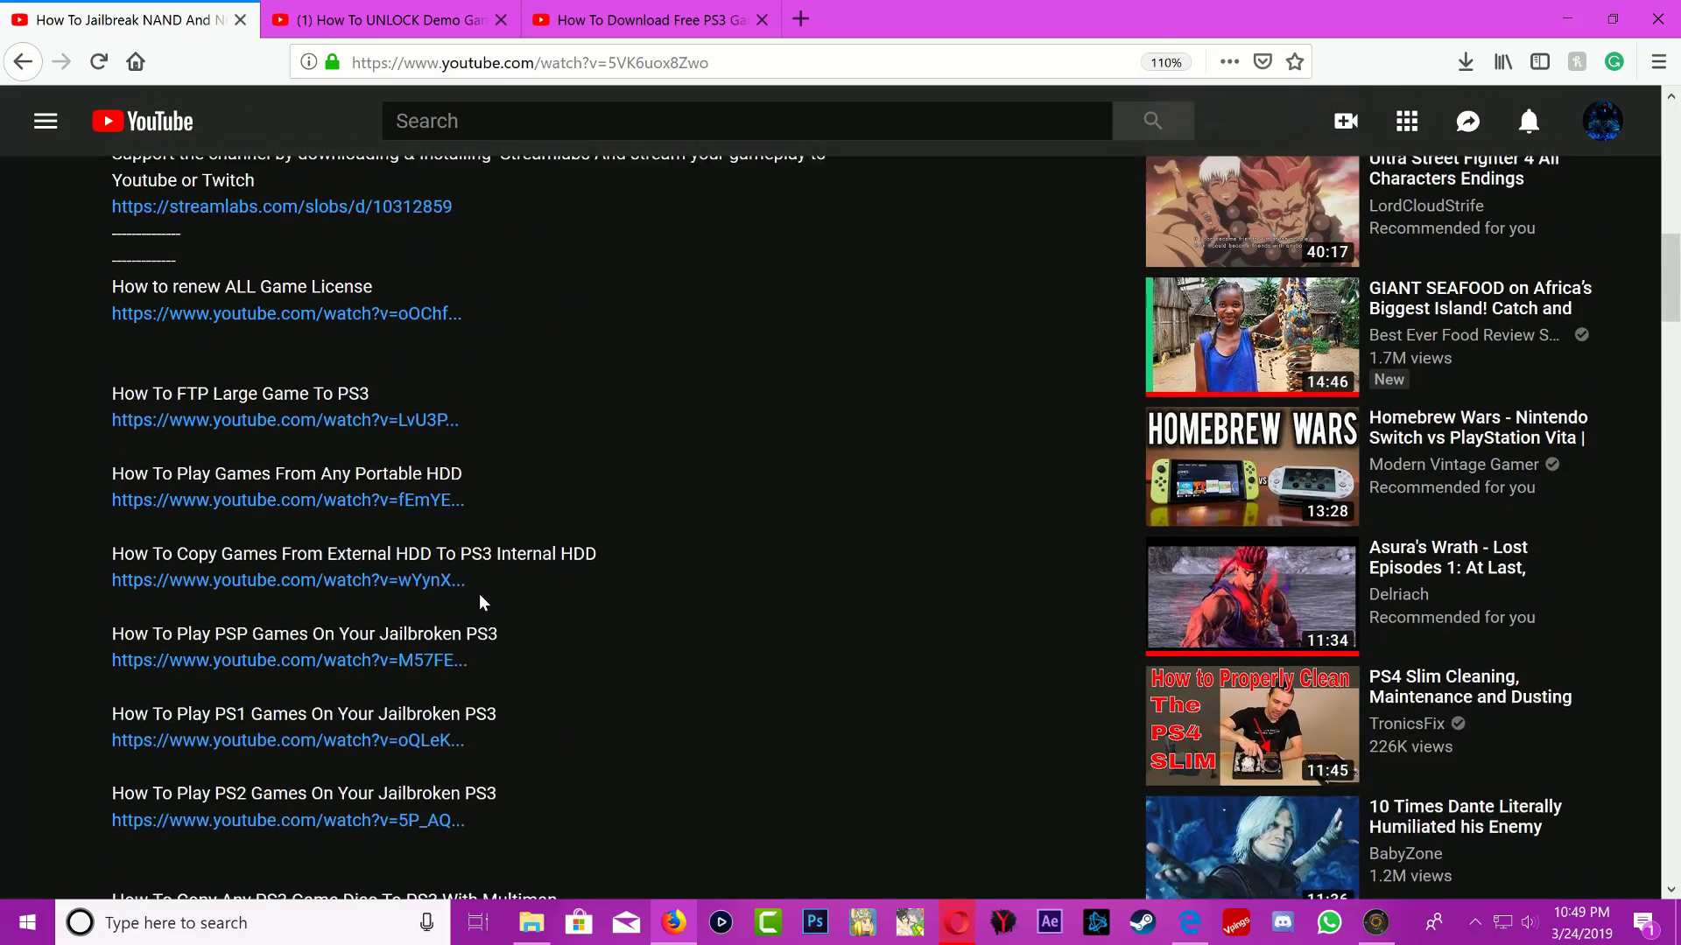
{"action": "scroll", "coordinate": [200, 497], "scroll_direction": "up", "scroll_amount": 3}
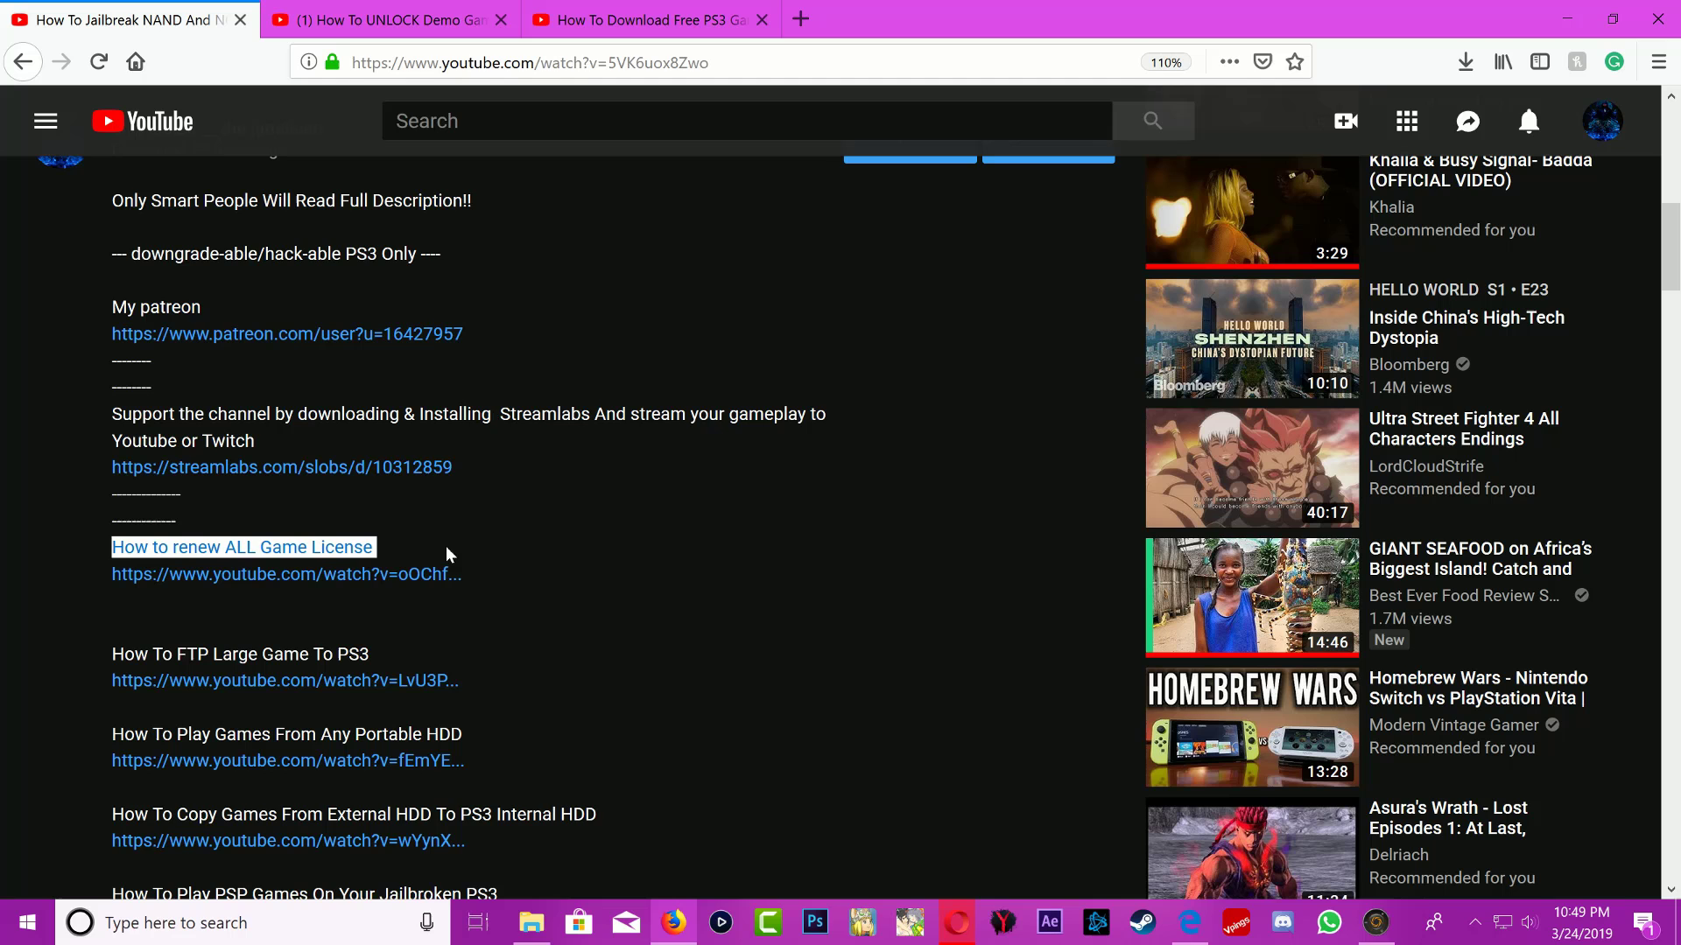
{"action": "left_click", "coordinate": [578, 590]}
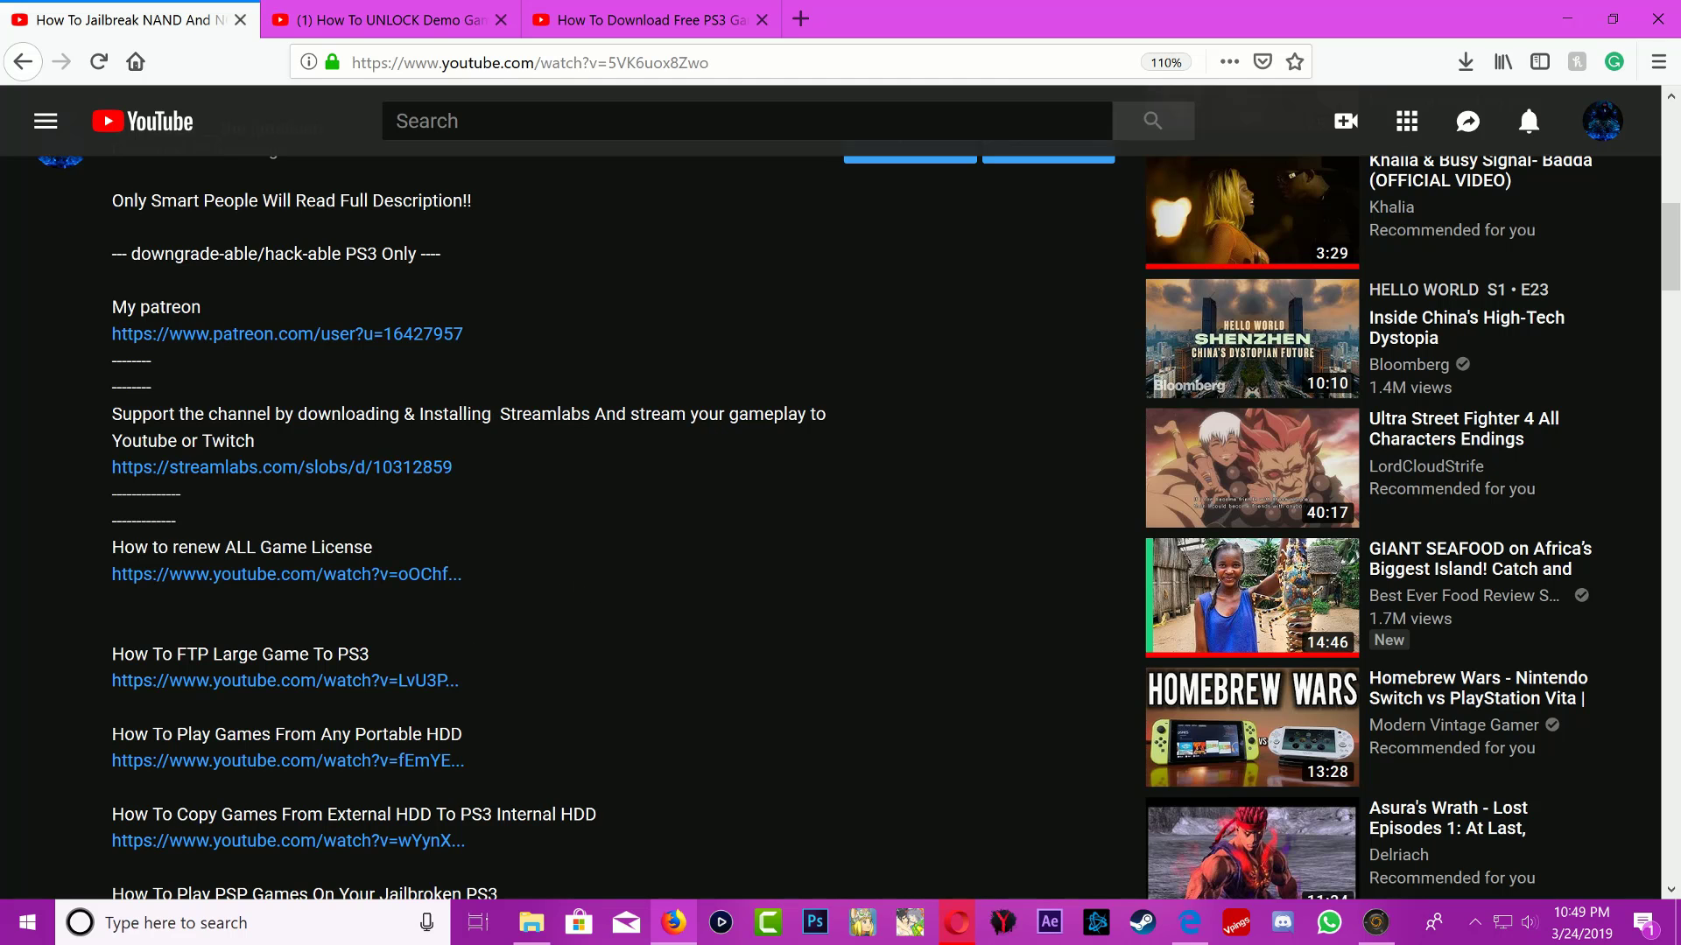
{"action": "scroll", "coordinate": [541, 613], "scroll_direction": "up", "scroll_amount": 1}
{"action": "scroll", "coordinate": [541, 613], "scroll_direction": "down", "scroll_amount": 5}
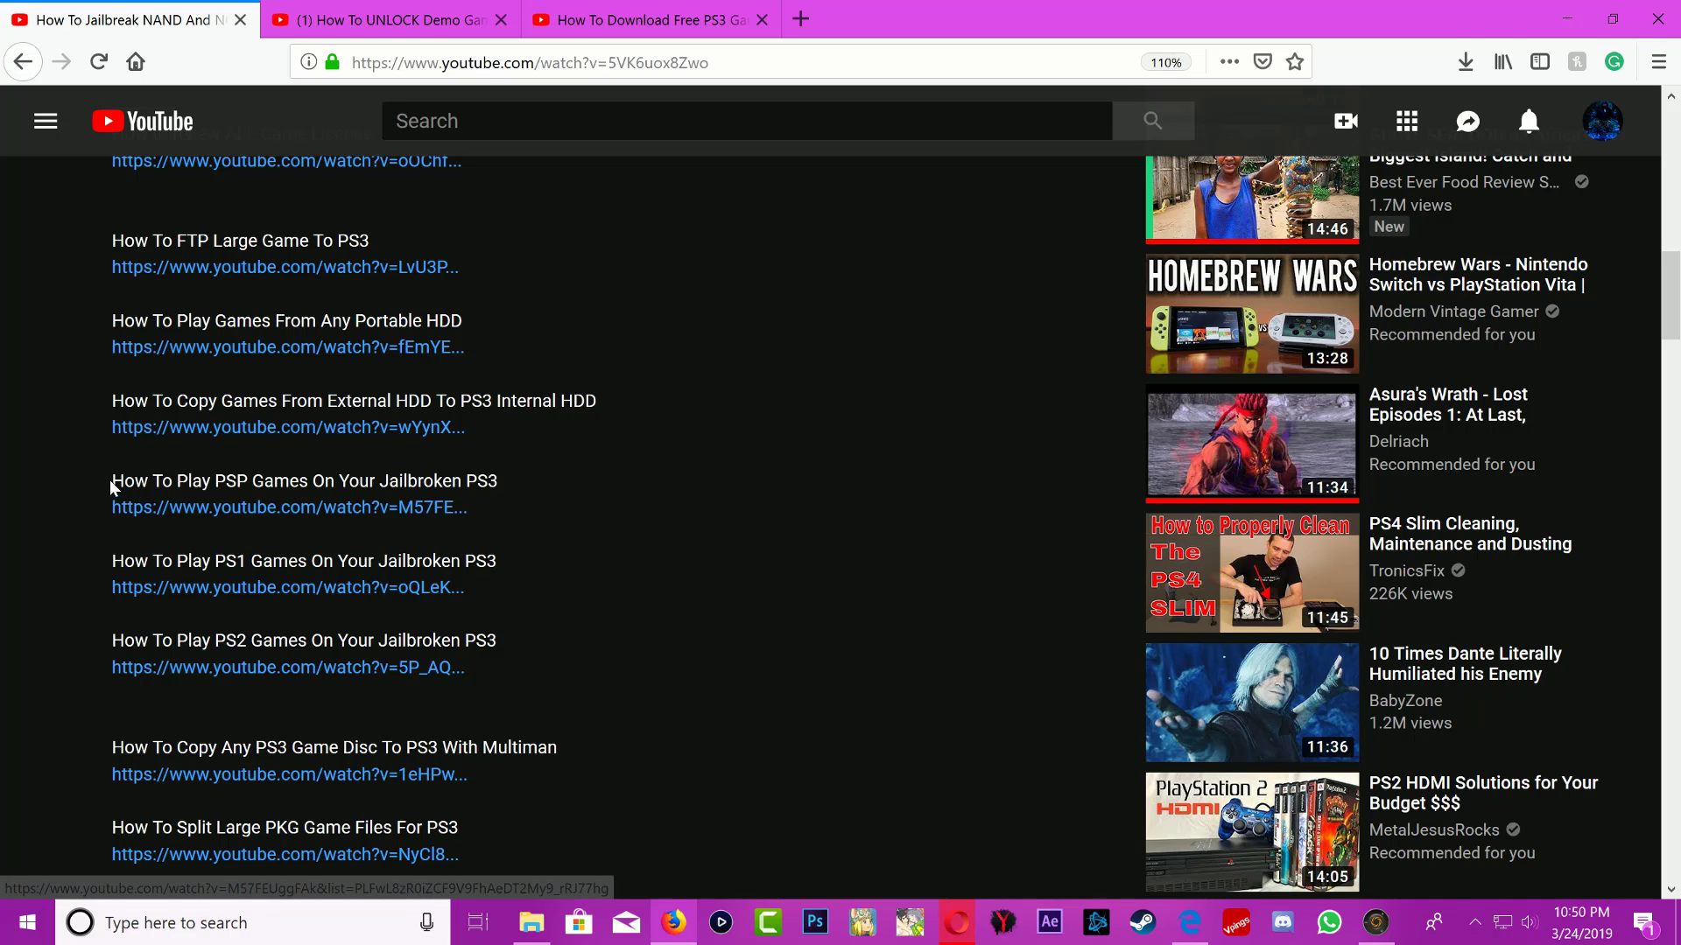
Examine the description's guides on playing PSP, PS1 and PS2 games, splitting large game folders and switching from CEX to DEX
{"action": "left_click_drag", "start_coordinate": [172, 481], "coordinate": [350, 481]}
{"action": "left_click", "coordinate": [814, 611]}
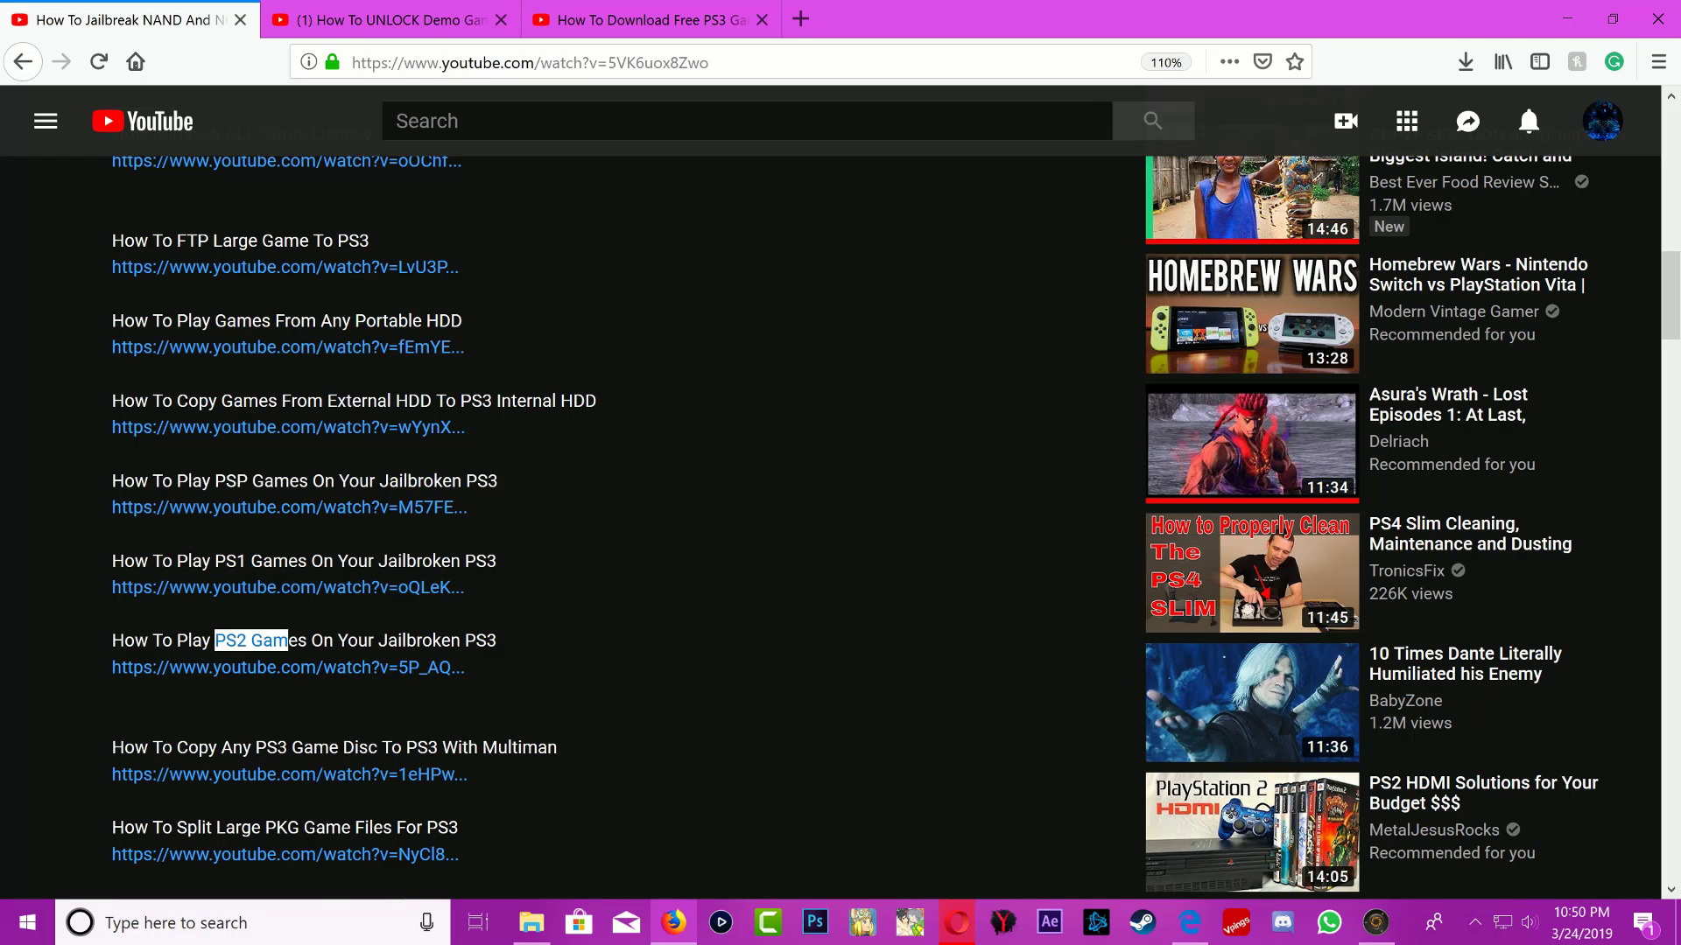
{"action": "scroll", "coordinate": [745, 726], "scroll_direction": "down", "scroll_amount": 3}
{"action": "left_click_drag", "start_coordinate": [208, 609], "coordinate": [313, 609]}
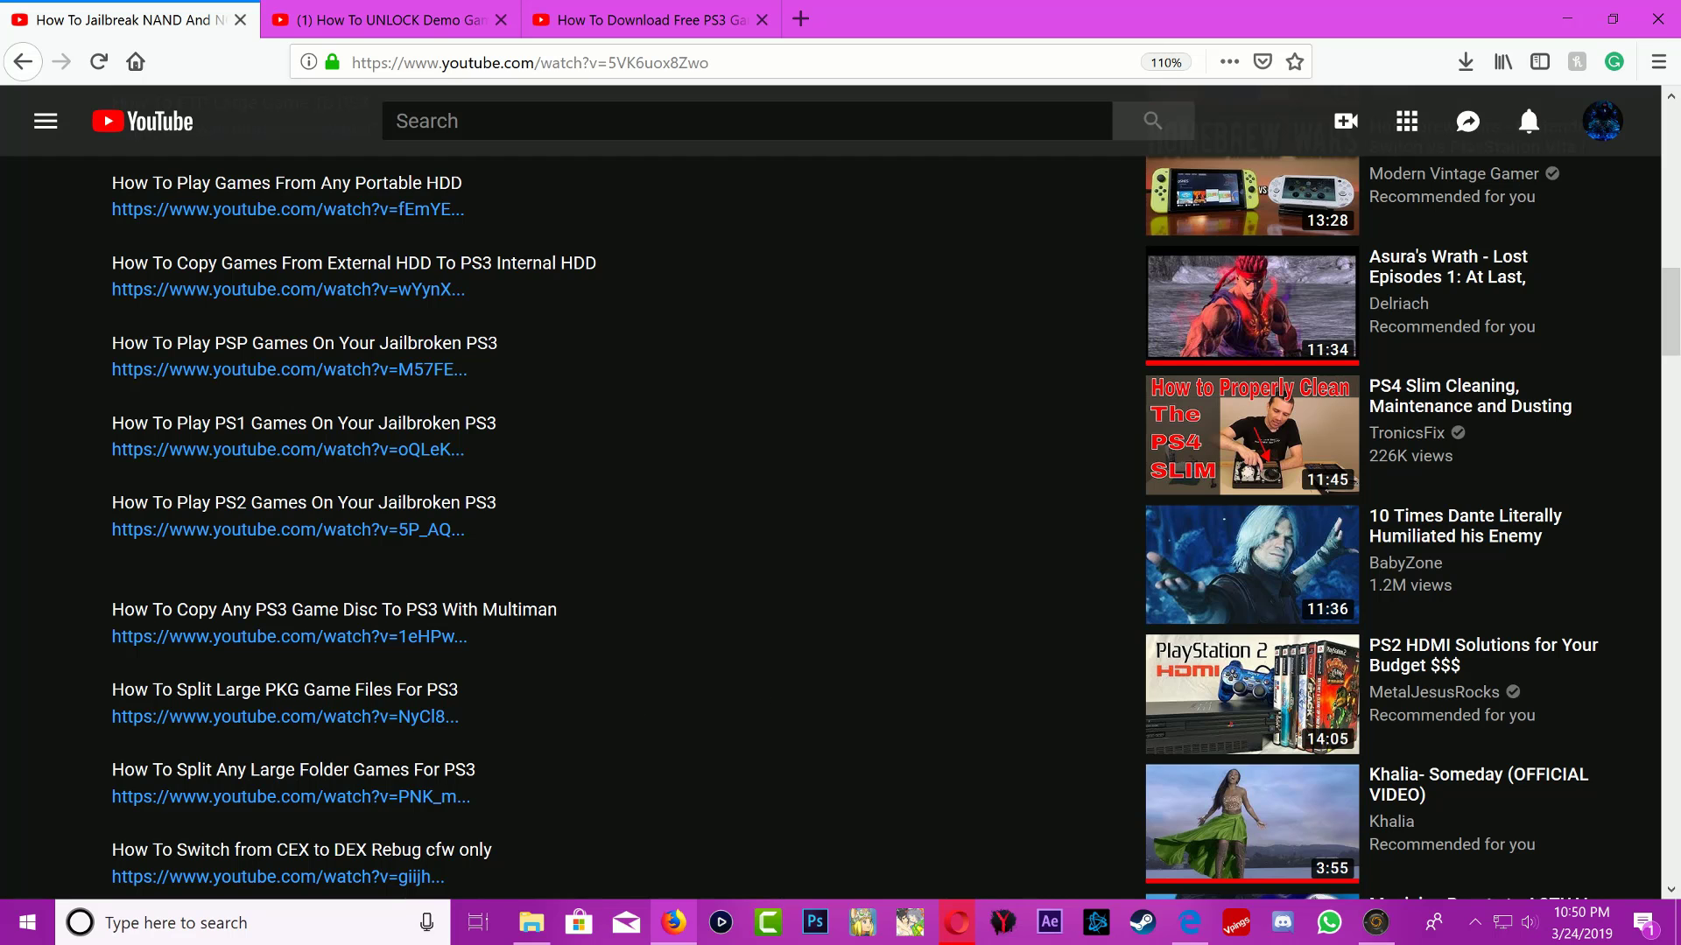
{"action": "scroll", "coordinate": [643, 745], "scroll_direction": "down", "scroll_amount": 3}
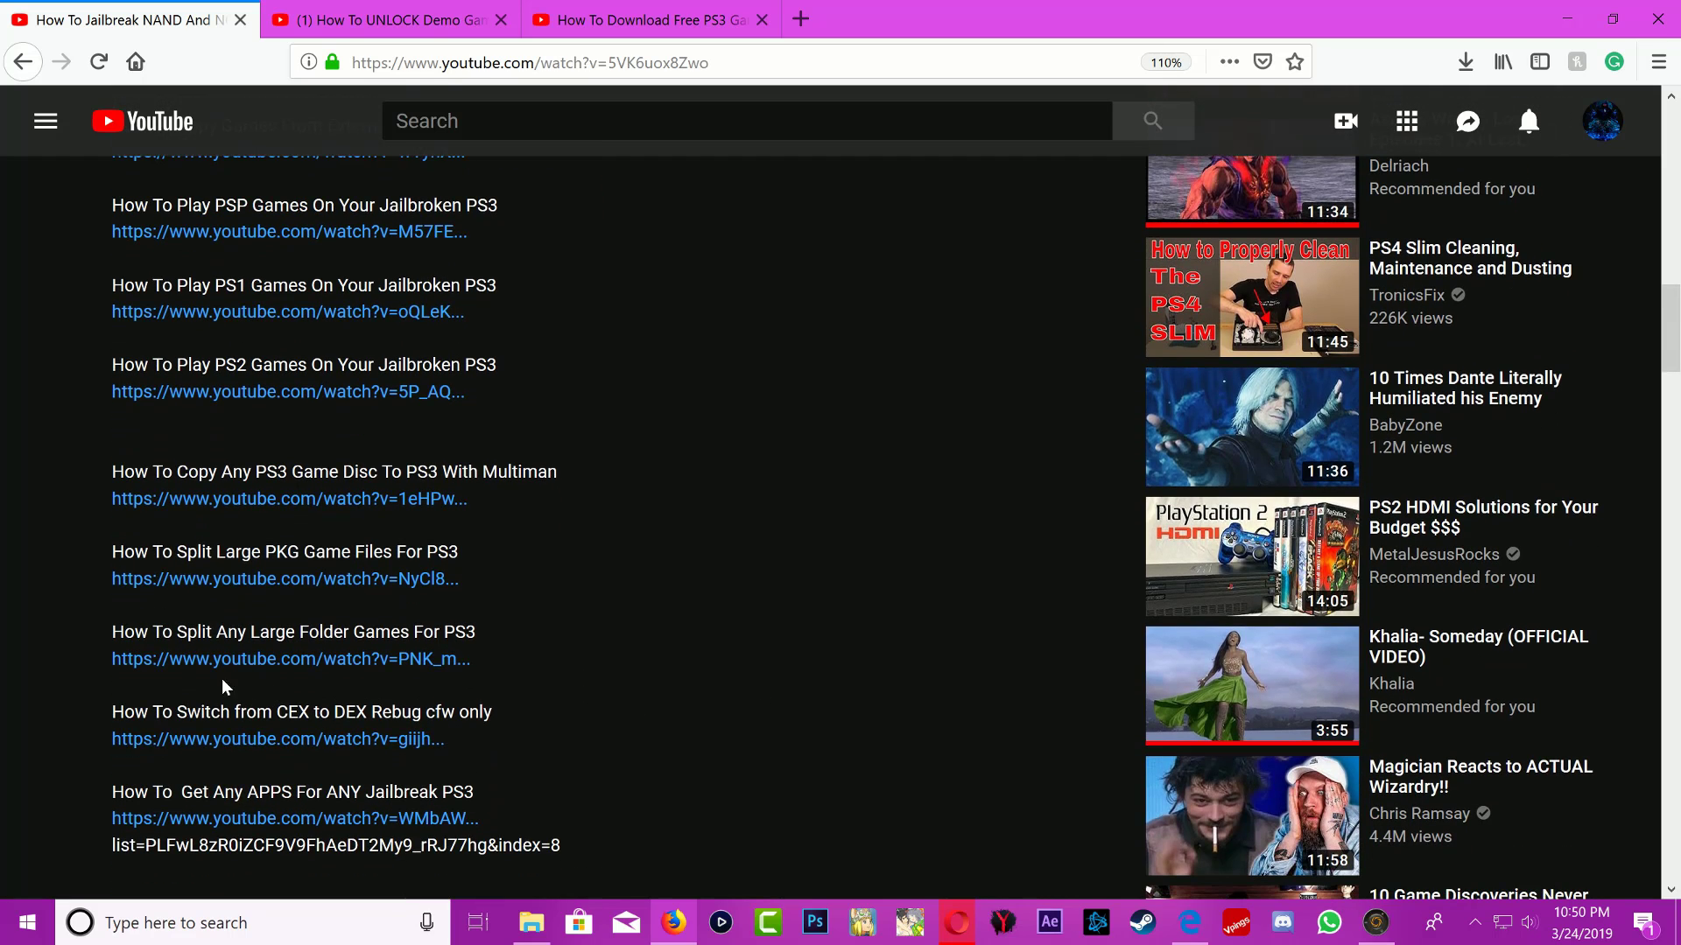
{"action": "left_click_drag", "start_coordinate": [197, 632], "coordinate": [348, 632]}
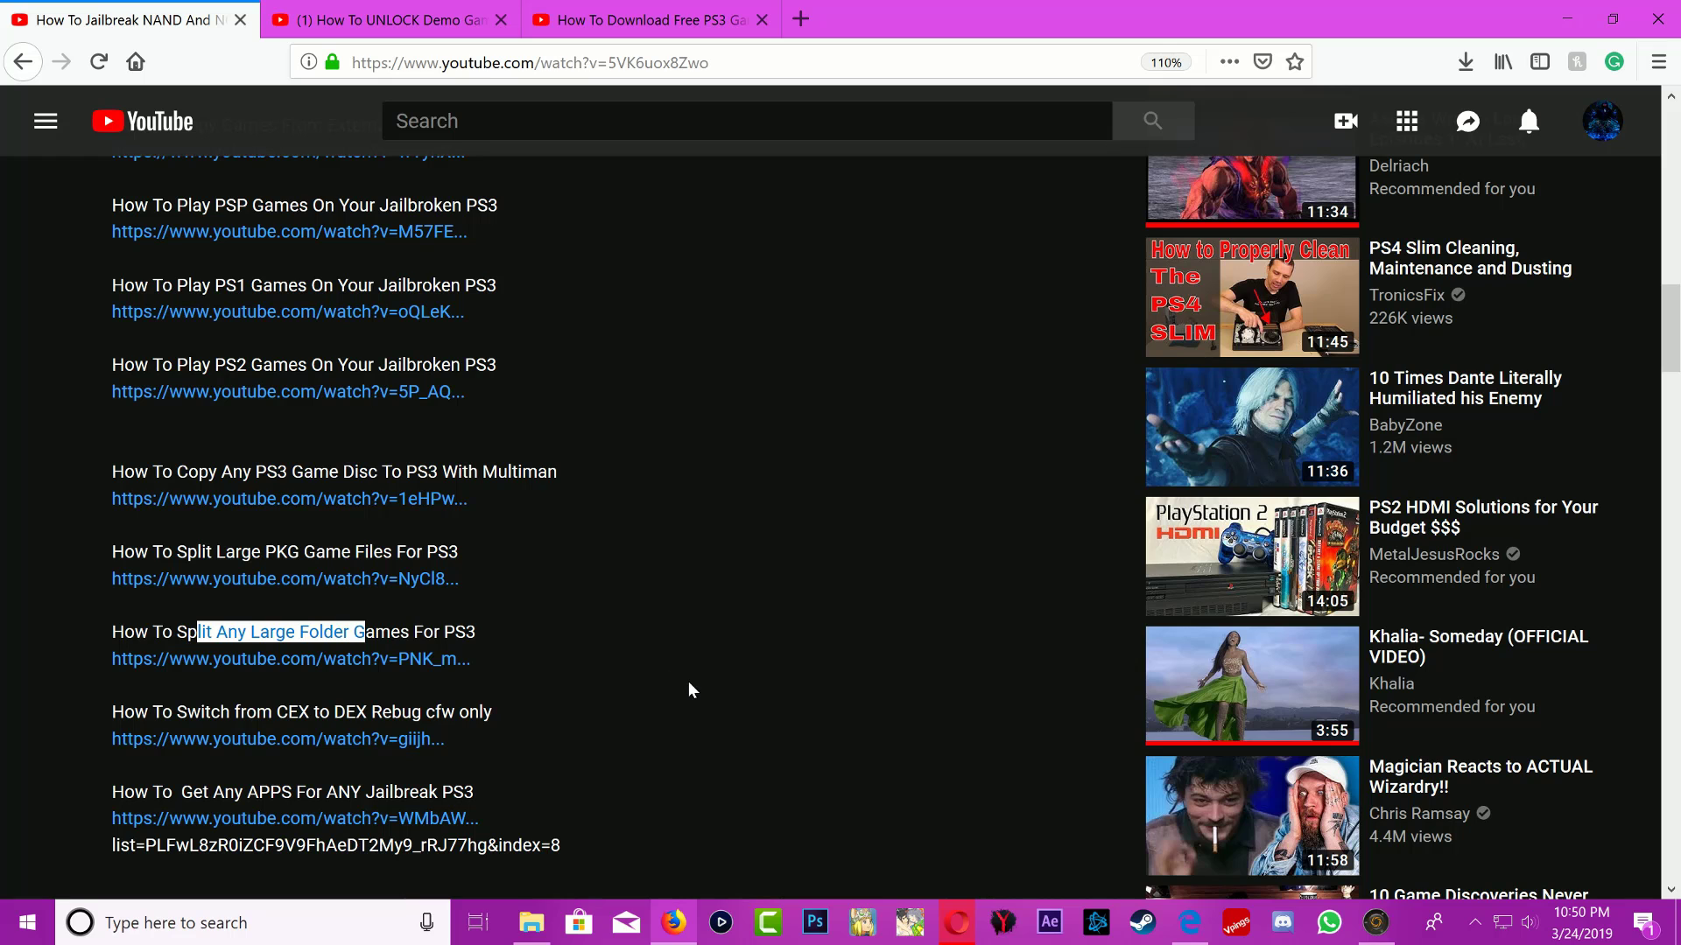
{"action": "left_click_drag", "start_coordinate": [112, 712], "coordinate": [331, 712]}
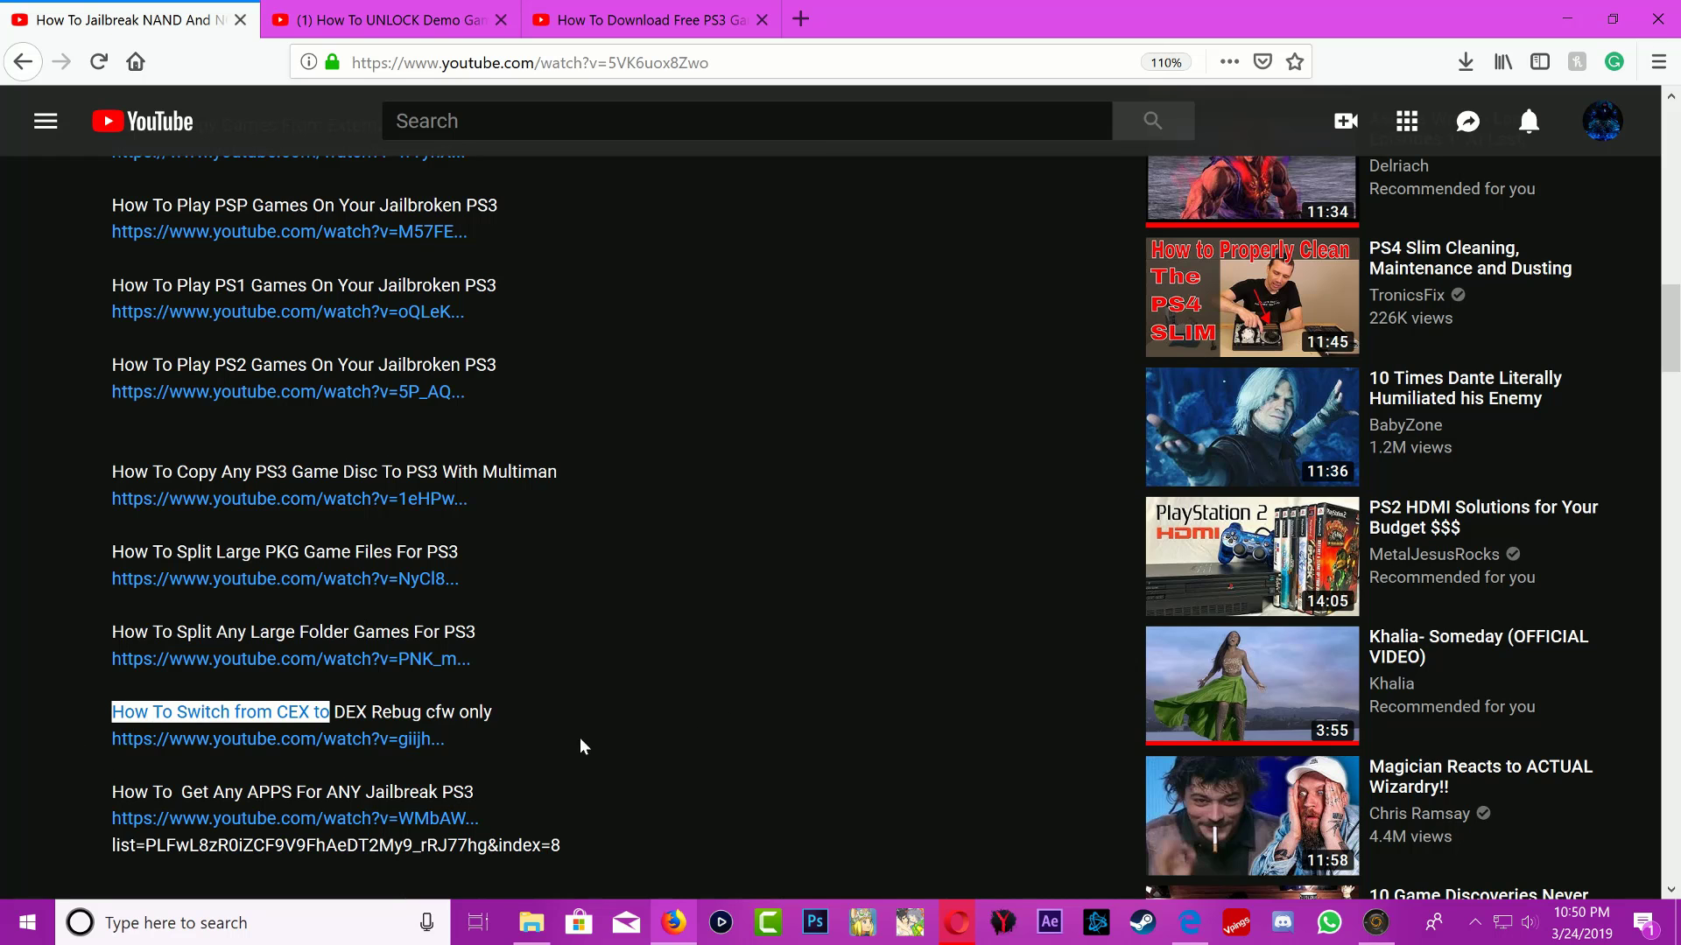
{"action": "left_click", "coordinate": [581, 743]}
Examine the description's guides on getting apps for any jailbroken PS3 and unbanning the console
{"action": "scroll", "coordinate": [732, 757], "scroll_direction": "down", "scroll_amount": 3}
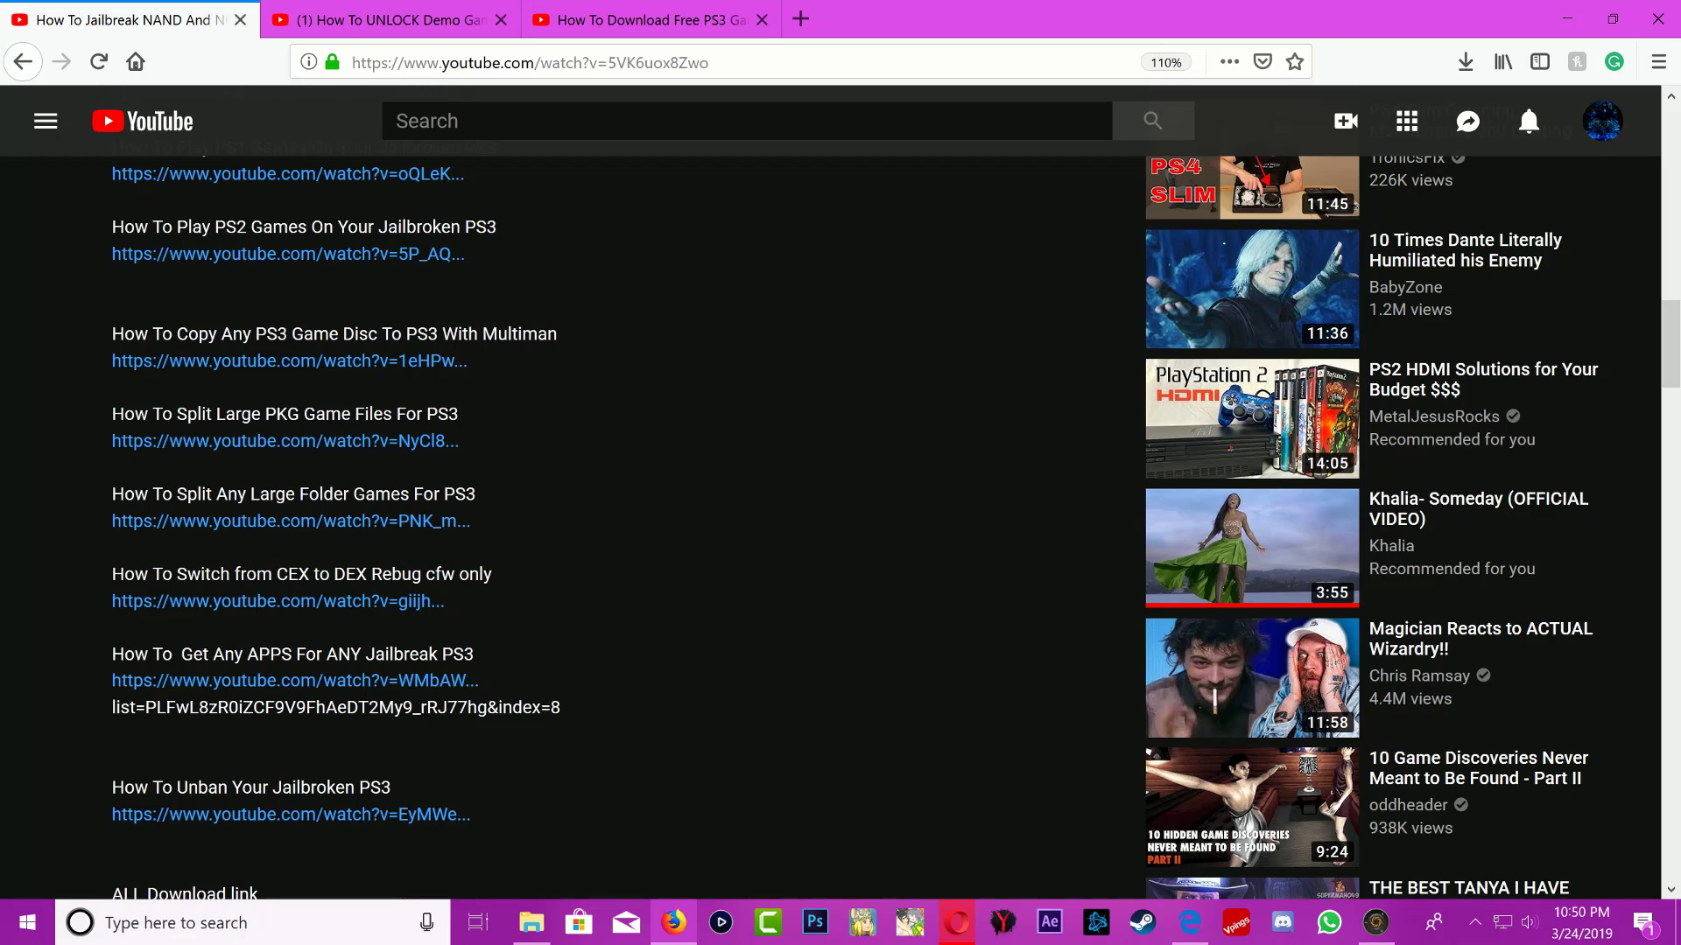
{"action": "left_click", "coordinate": [749, 718]}
{"action": "scroll", "coordinate": [727, 733], "scroll_direction": "down", "scroll_amount": 3}
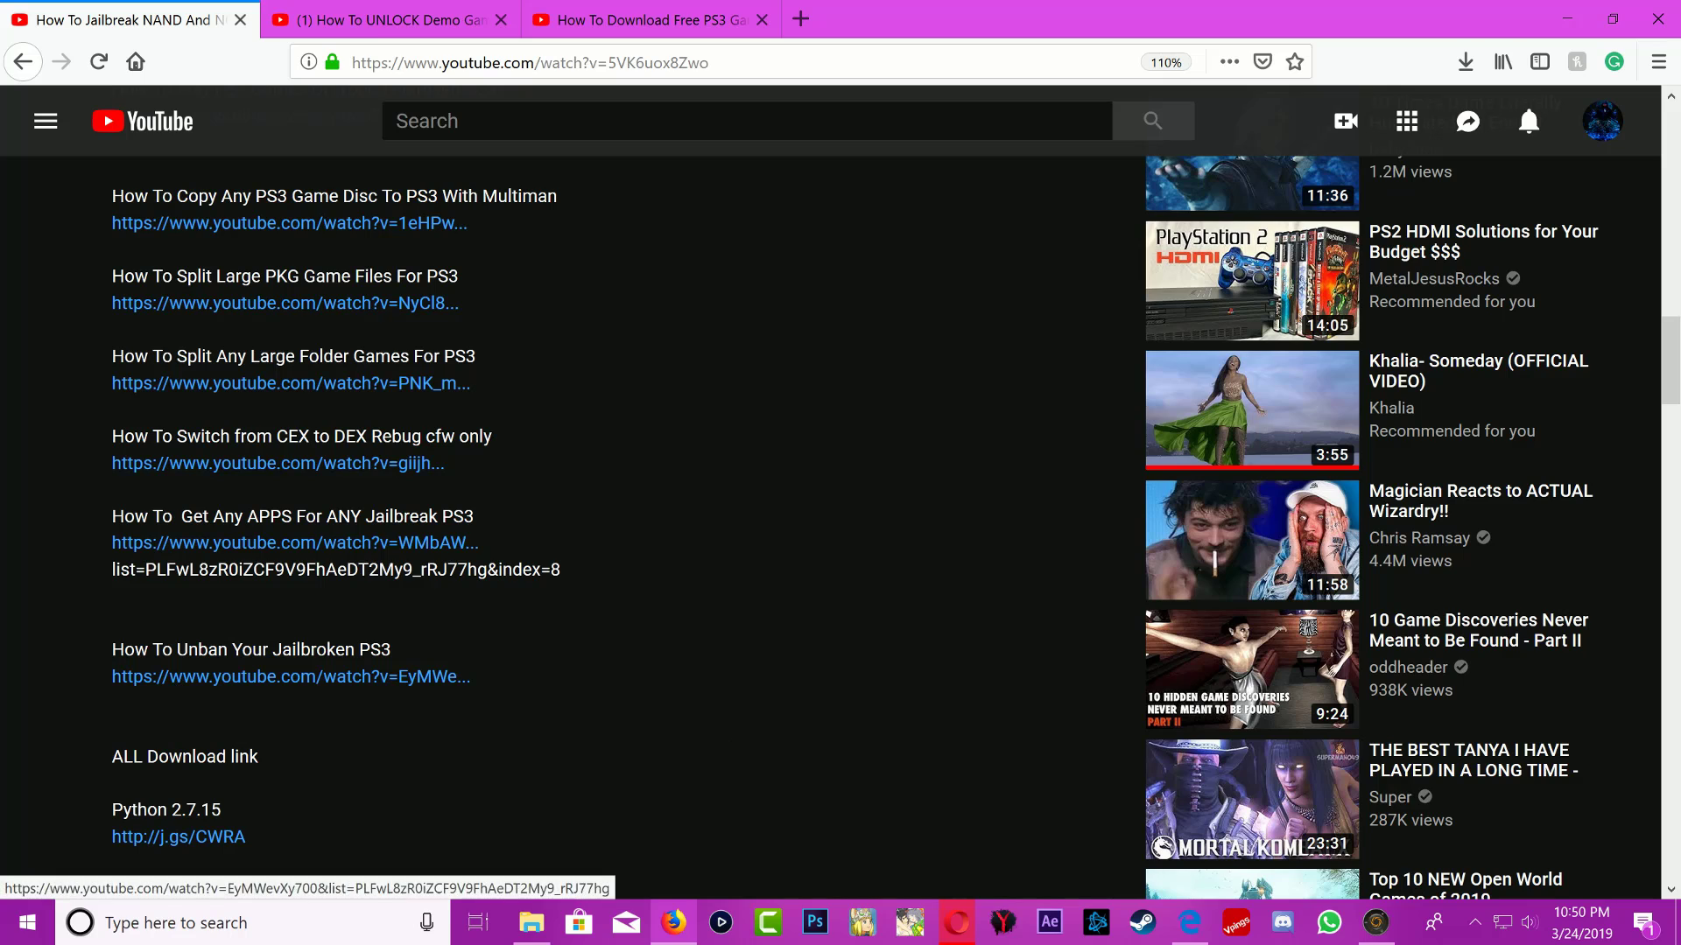
{"action": "left_click_drag", "start_coordinate": [189, 649], "coordinate": [110, 650]}
{"action": "left_click", "coordinate": [604, 725]}
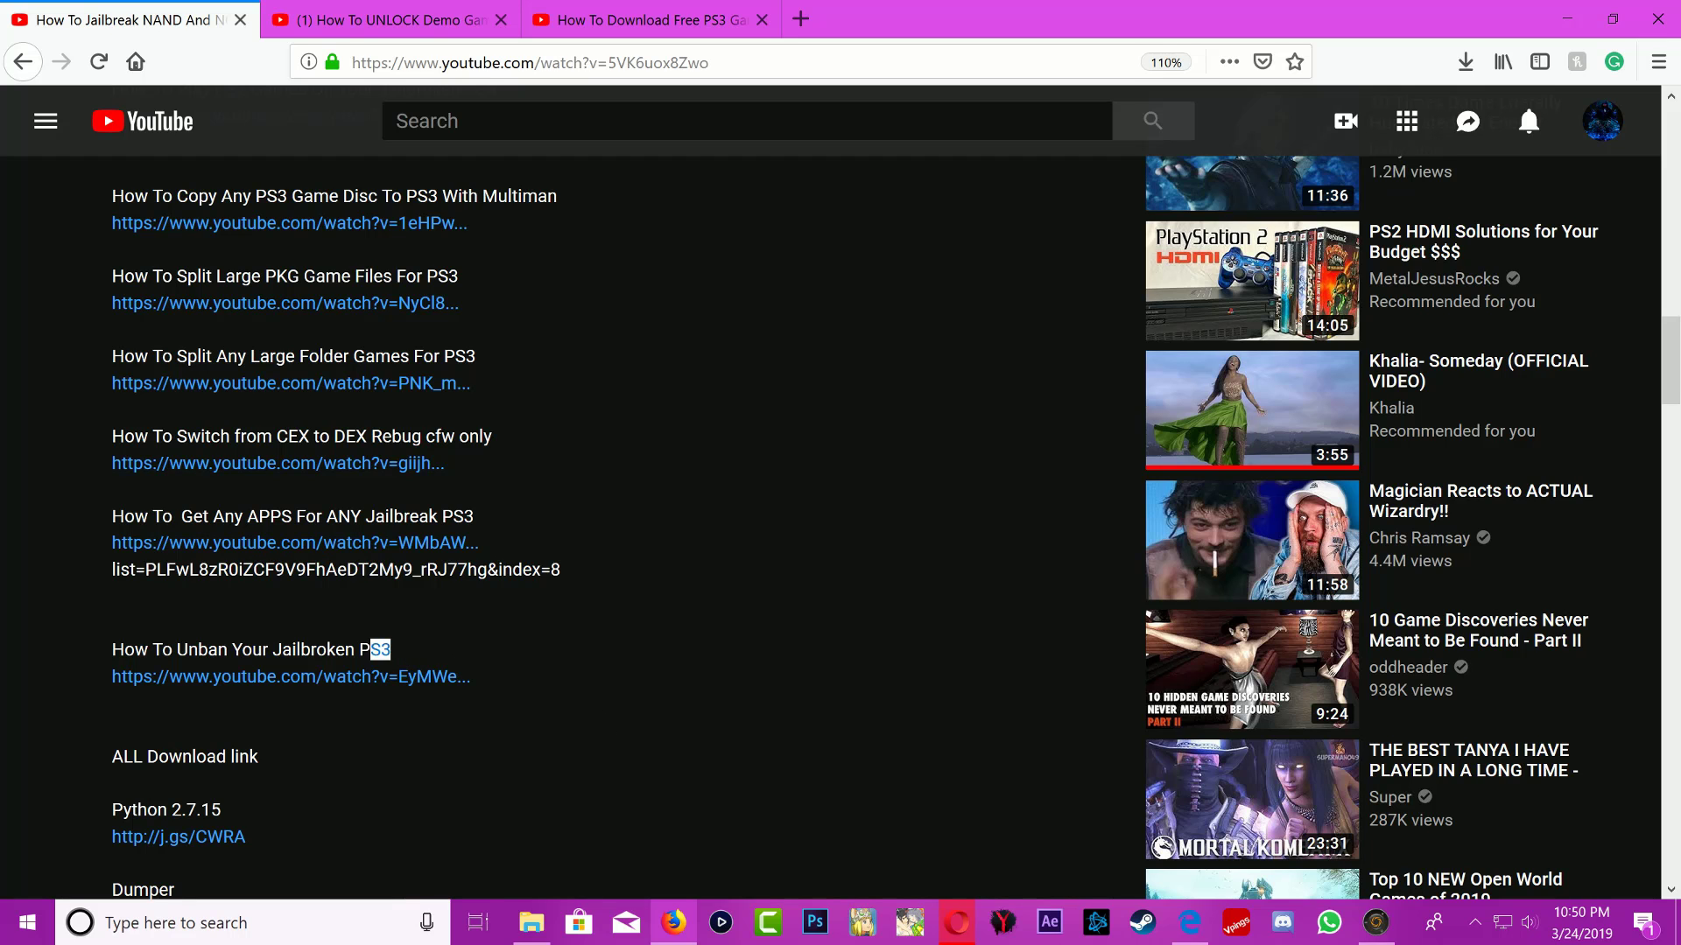
{"action": "left_click", "coordinate": [610, 646]}
Return to the jailbreak tutorial's video title and review it together with the start of the description
{"action": "scroll", "coordinate": [610, 646], "scroll_direction": "up", "scroll_amount": 15}
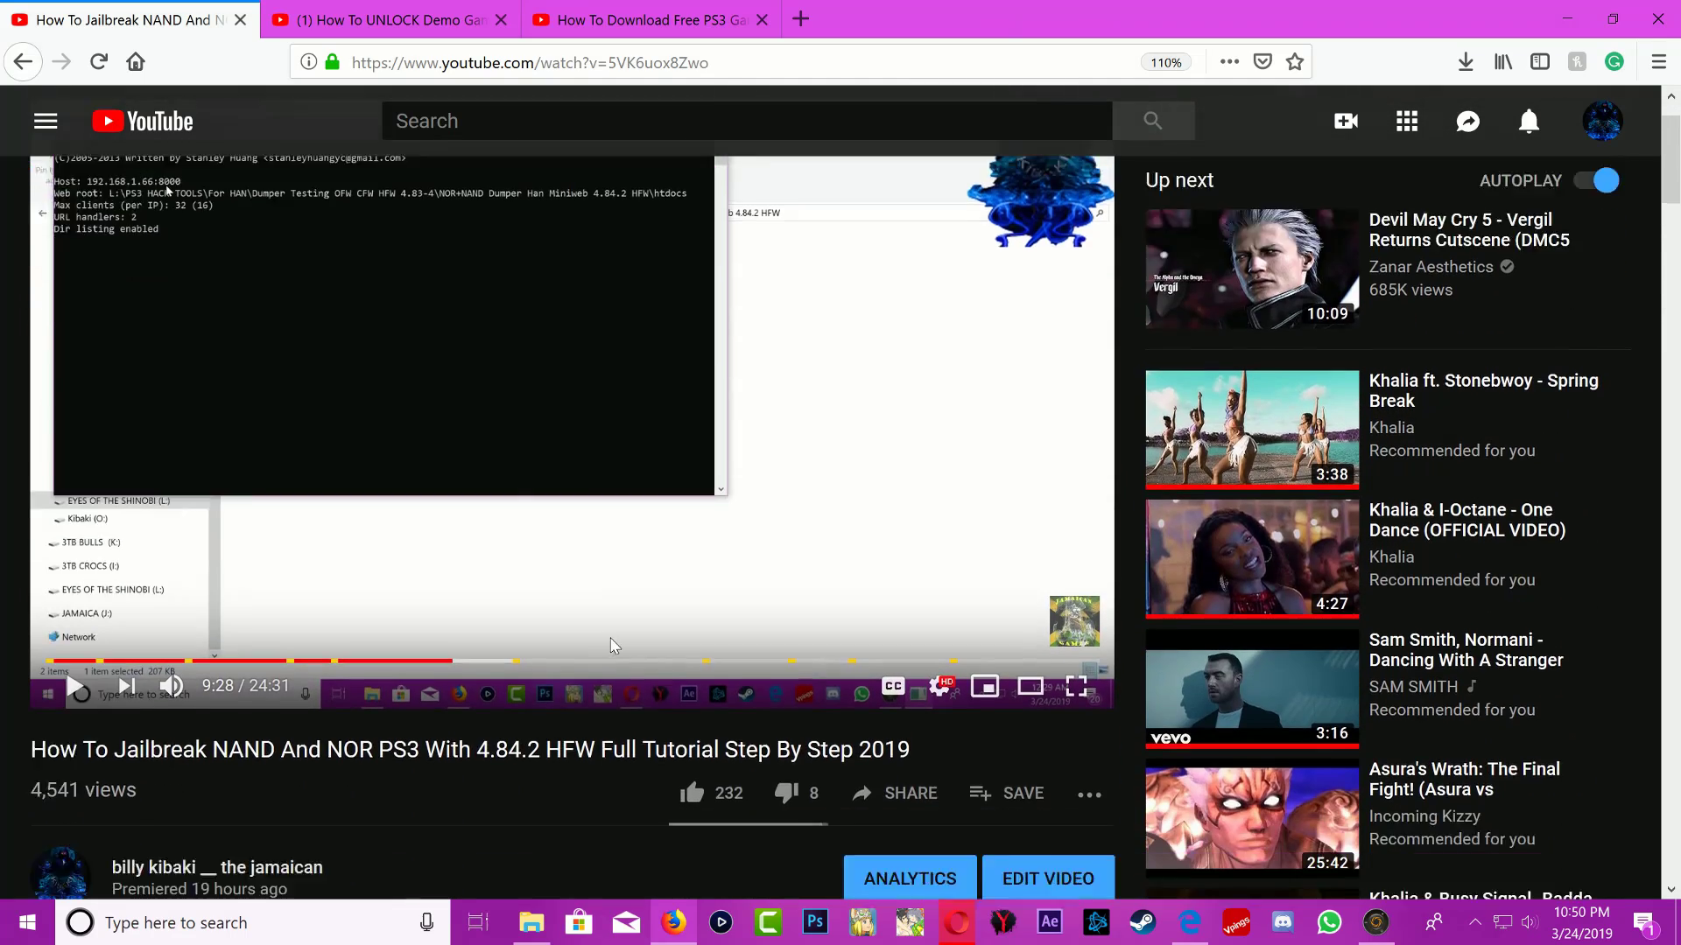
{"action": "scroll", "coordinate": [613, 646], "scroll_direction": "down", "scroll_amount": 2}
{"action": "left_click_drag", "start_coordinate": [45, 561], "coordinate": [489, 561]}
{"action": "left_click", "coordinate": [508, 672]}
{"action": "scroll", "coordinate": [508, 672], "scroll_direction": "down", "scroll_amount": 4}
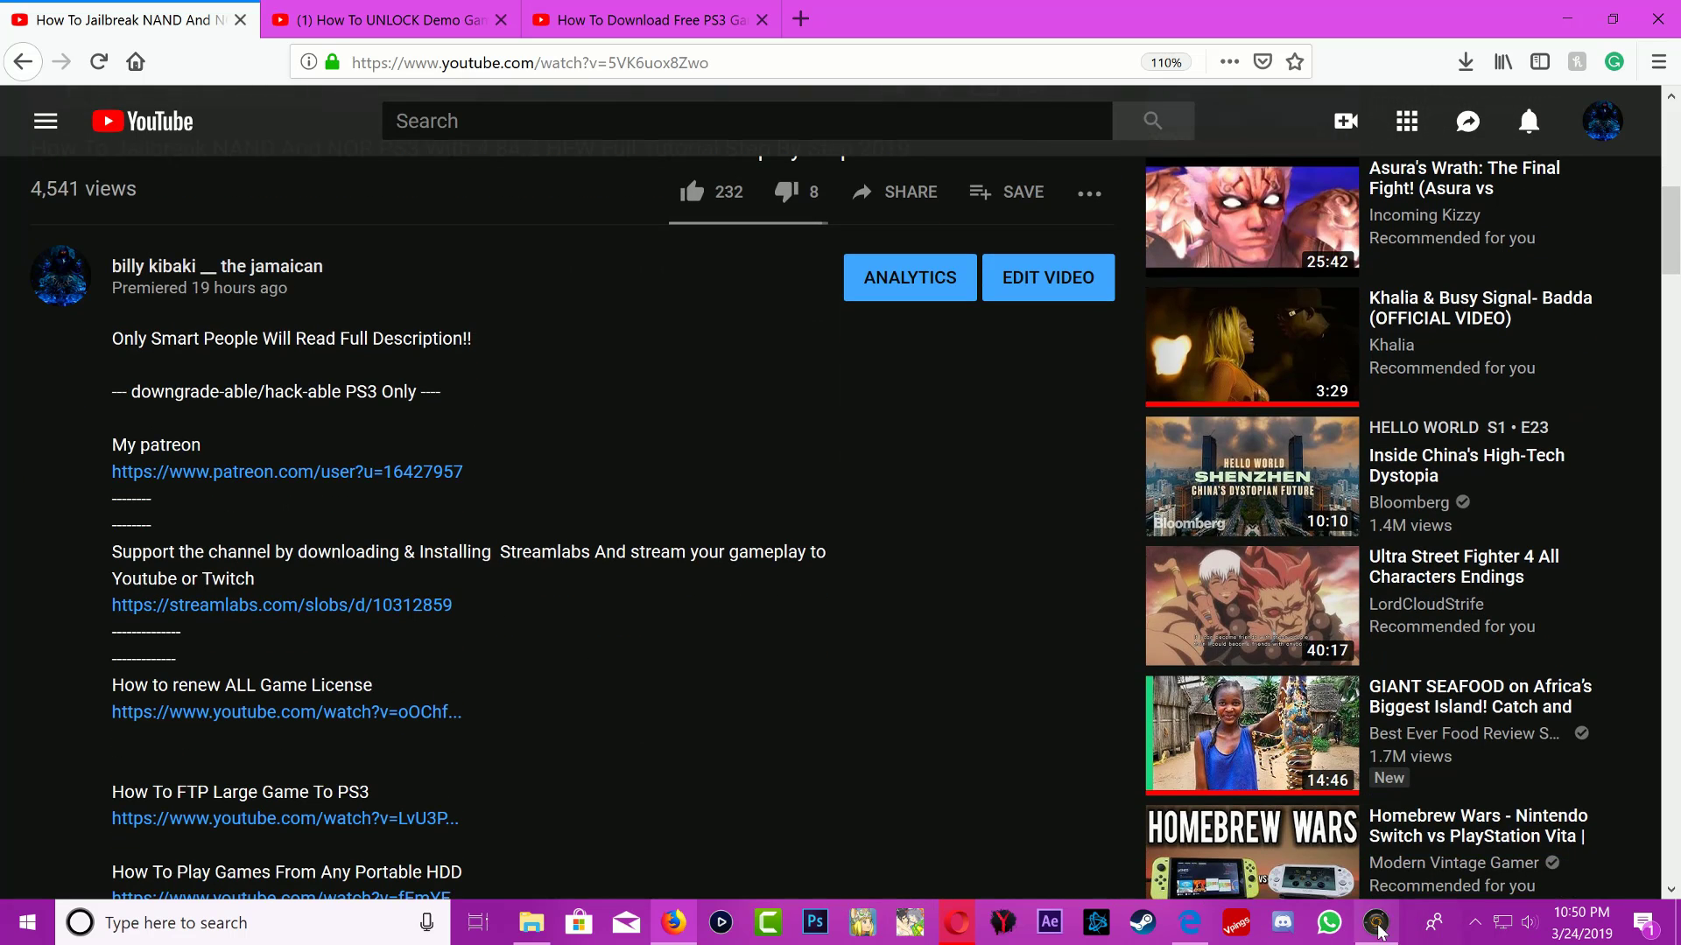
Switch back to RECentral and show the PS3 capture with the IDPS dumper page in full screen
{"action": "left_click", "coordinate": [1375, 923]}
{"action": "double_click", "coordinate": [951, 633]}
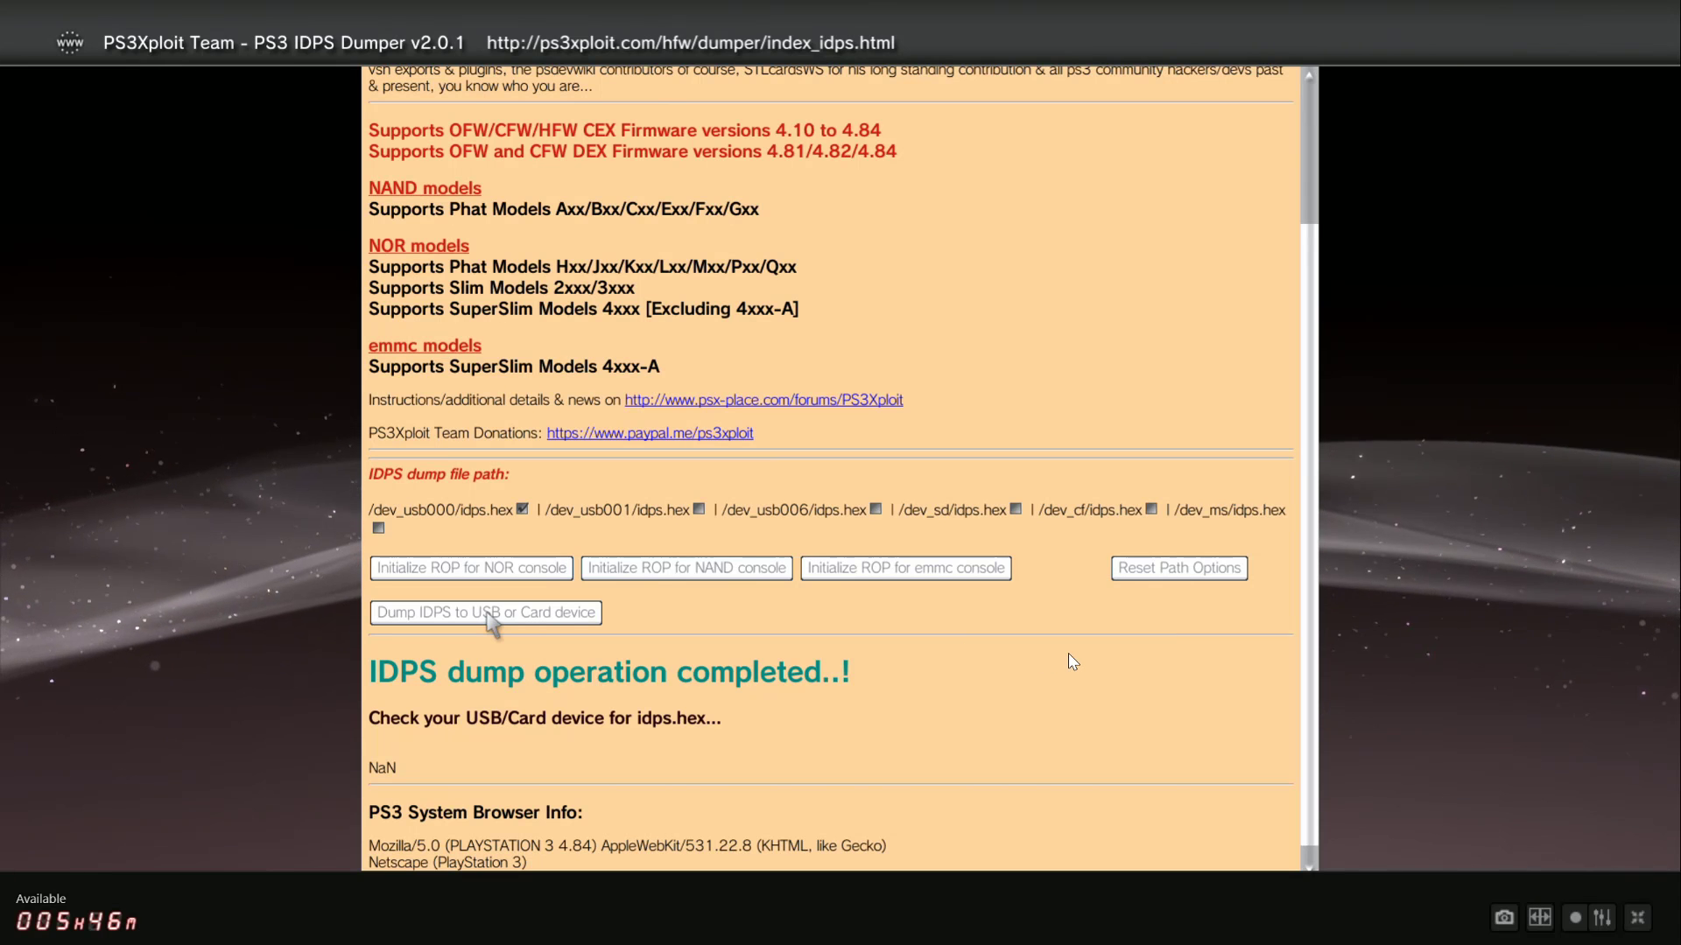